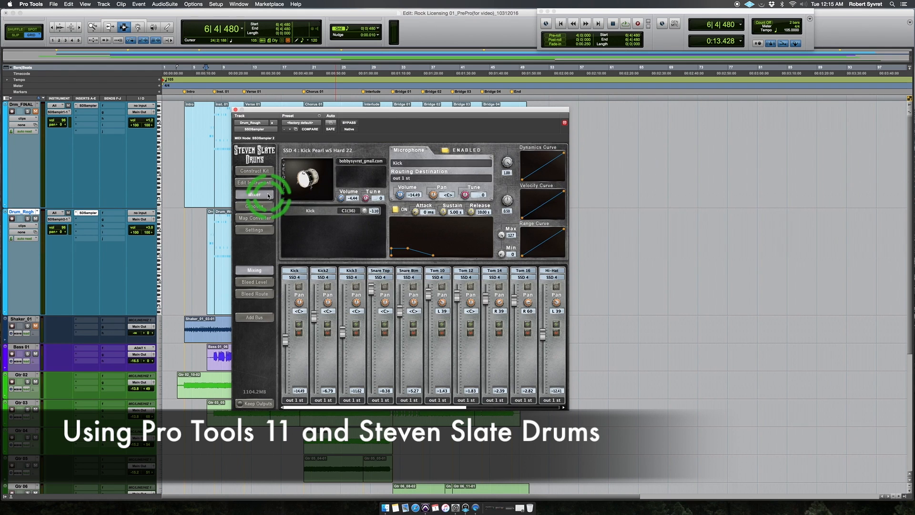
# Move the Beat Detective window over the two drum tracks, clear of the Bass 01 track
pyautogui.click(444, 307)
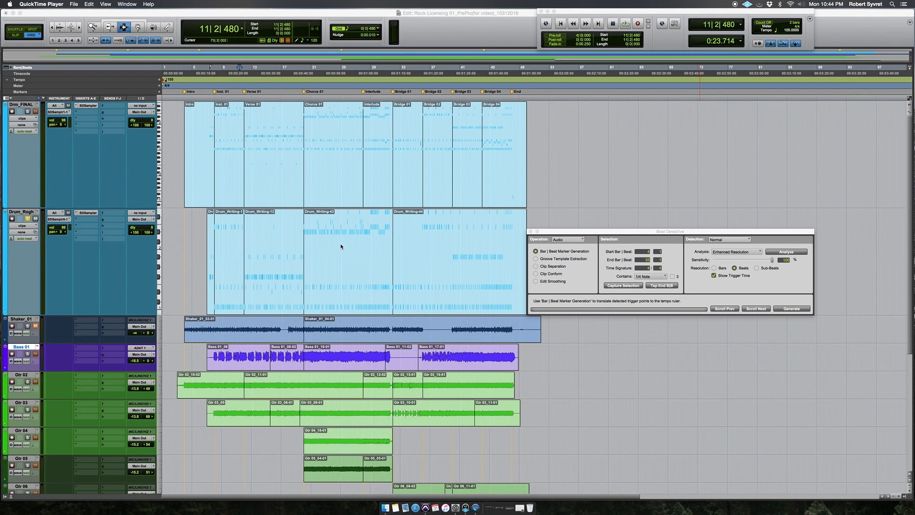
pyautogui.moveTo(633, 234); pyautogui.dragTo(367, 232)
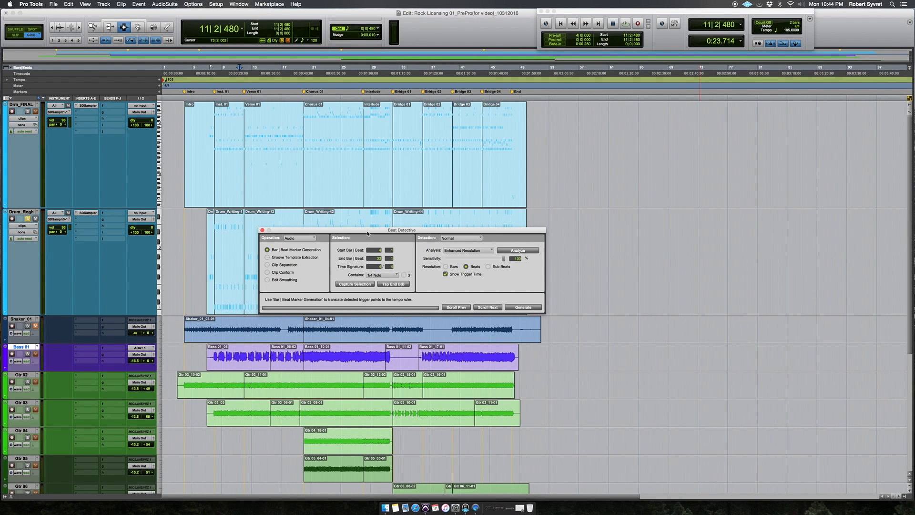
pyautogui.click(367, 233)
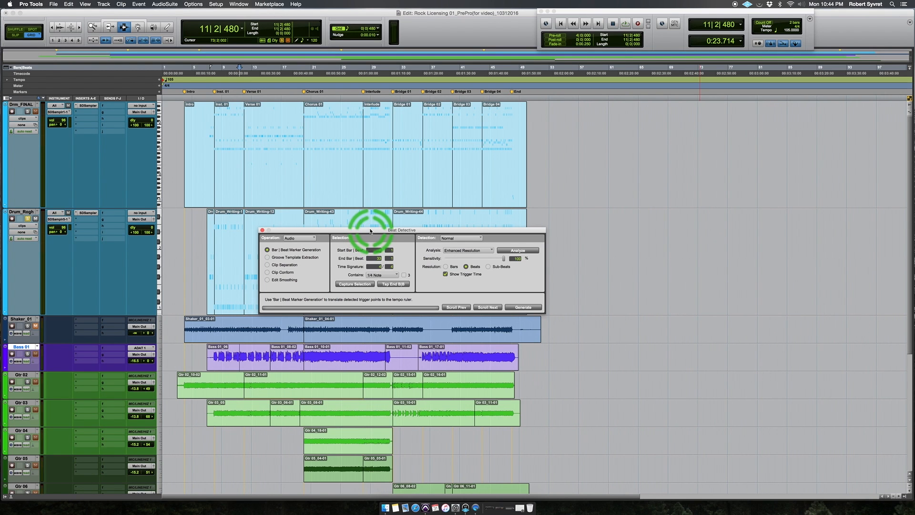
pyautogui.moveTo(372, 232); pyautogui.dragTo(347, 189)
pyautogui.click(361, 222)
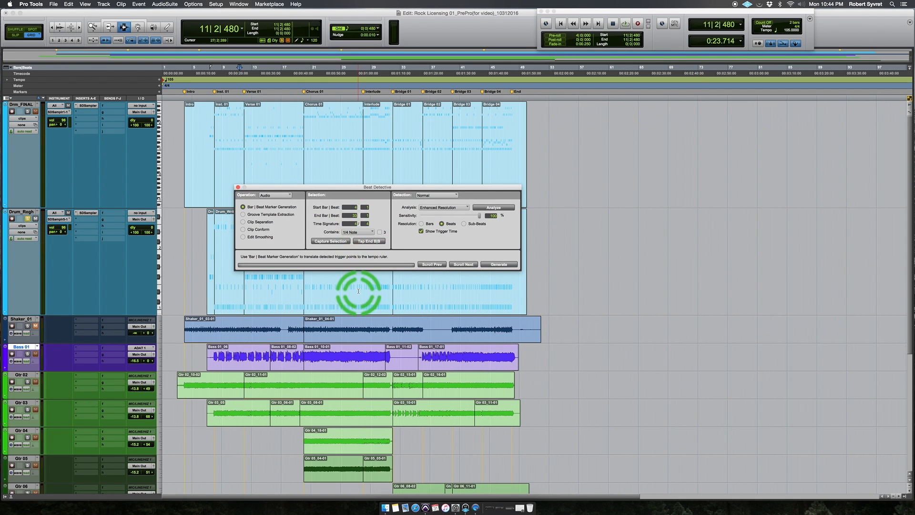
# Select the first Bass 01 clips through Bass 01_10-01 and examine the trigger markers over the waveform
pyautogui.click(243, 358)
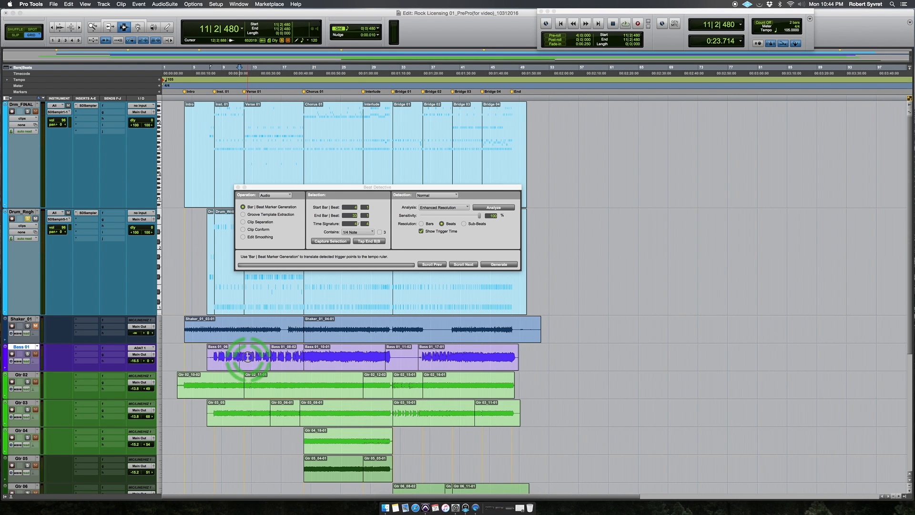
pyautogui.keyDown('shift'); pyautogui.doubleClick(348, 362); pyautogui.keyUp('shift')
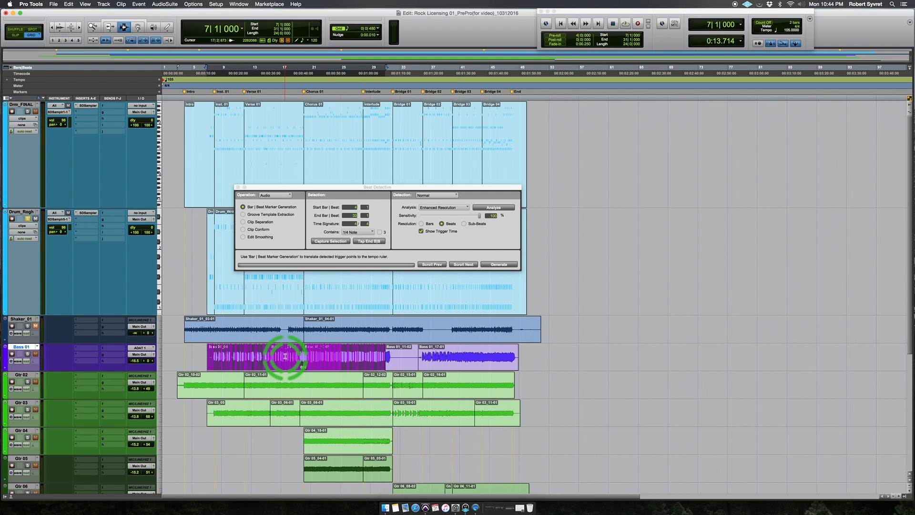
pyautogui.press('t')
pyautogui.press('t')
pyautogui.press('t')
pyautogui.press('t')
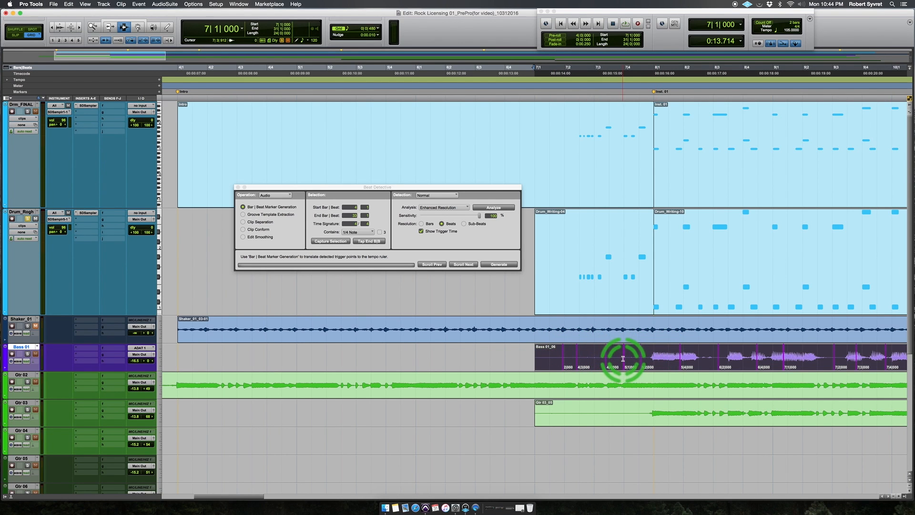
pyautogui.press('r')
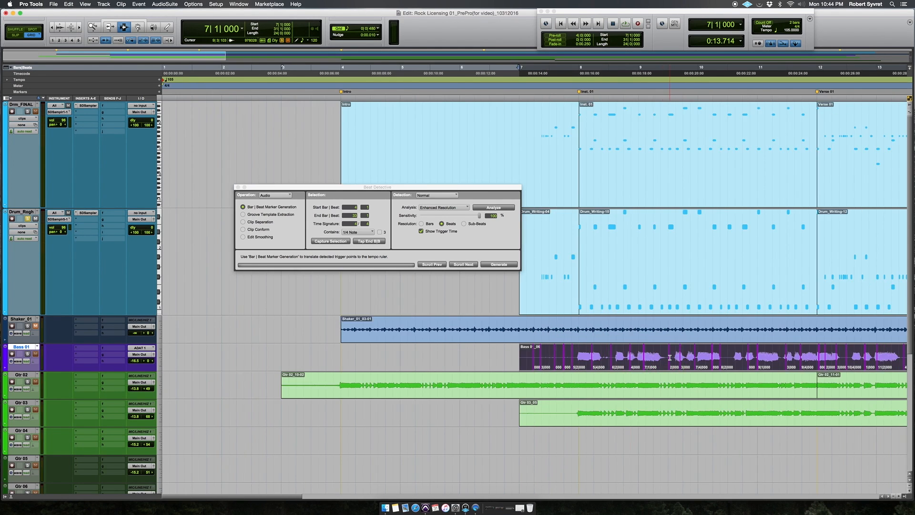
pyautogui.press('r')
pyautogui.press('r')
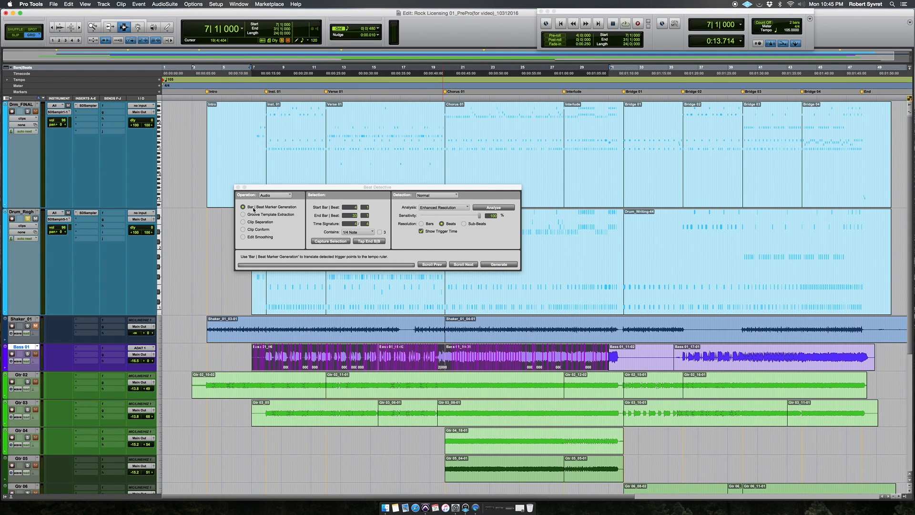
# Keep Audio as the Beat Detective operation and extend the selection to the last clip on the Bass 01 track
pyautogui.click(269, 196)
pyautogui.click(284, 197)
pyautogui.keyDown('shift'); pyautogui.doubleClick(779, 353); pyautogui.keyUp('shift')
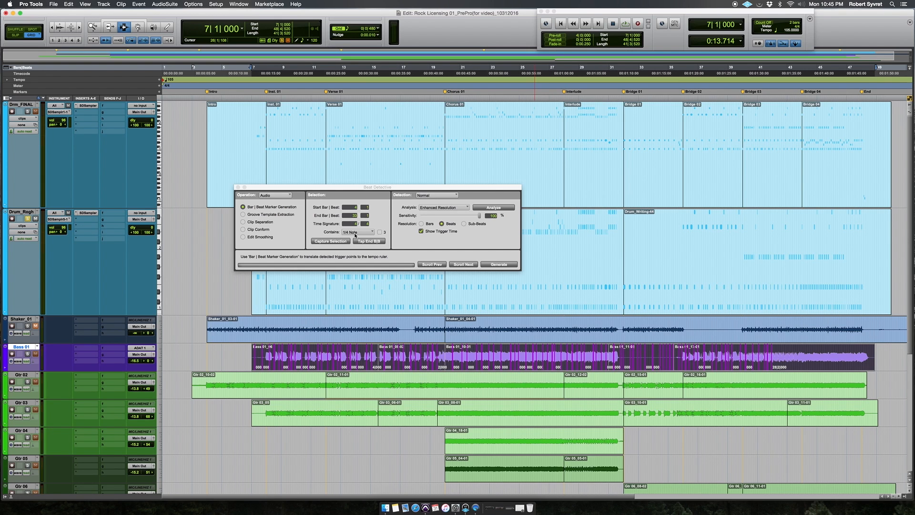
# Set the Beat Detective selection to contain 1/16 notes and capture the bass selection's start and end bars
pyautogui.click(356, 233)
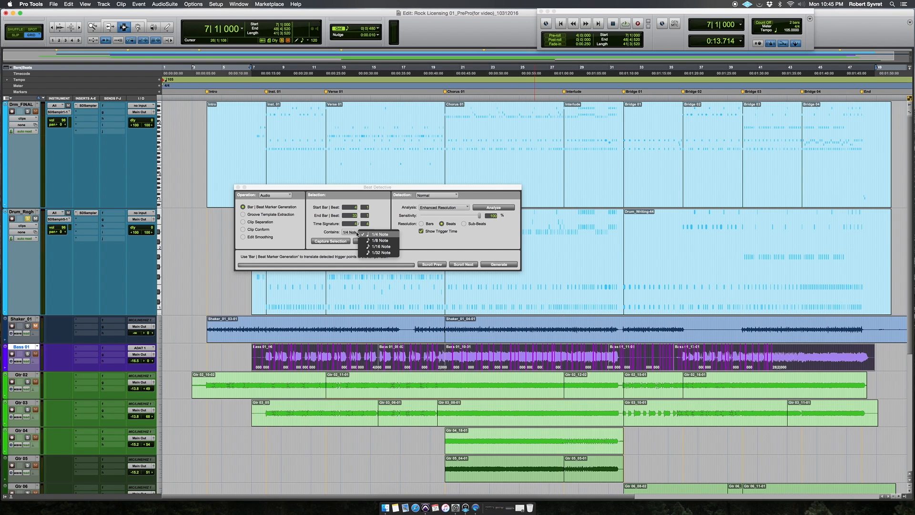
pyautogui.click(384, 247)
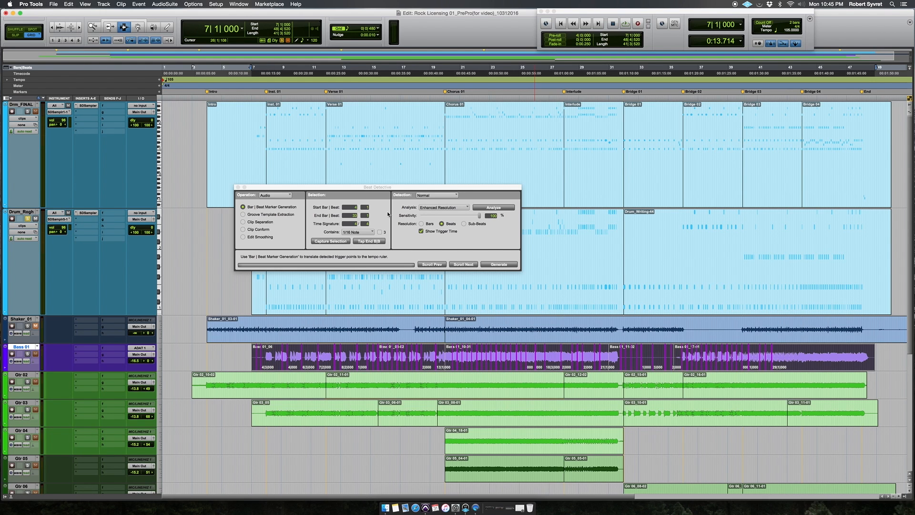
pyautogui.click(347, 242)
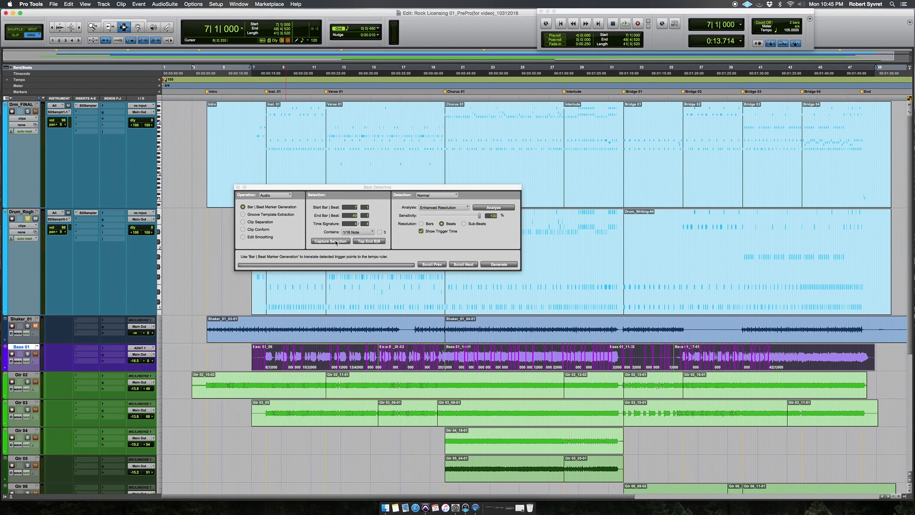
# Analyze the selected bass audio with Normal detection and Enhanced Resolution, using Sub-Beats resolution at 100% sensitivity
pyautogui.click(432, 195)
pyautogui.click(445, 196)
pyautogui.click(455, 207)
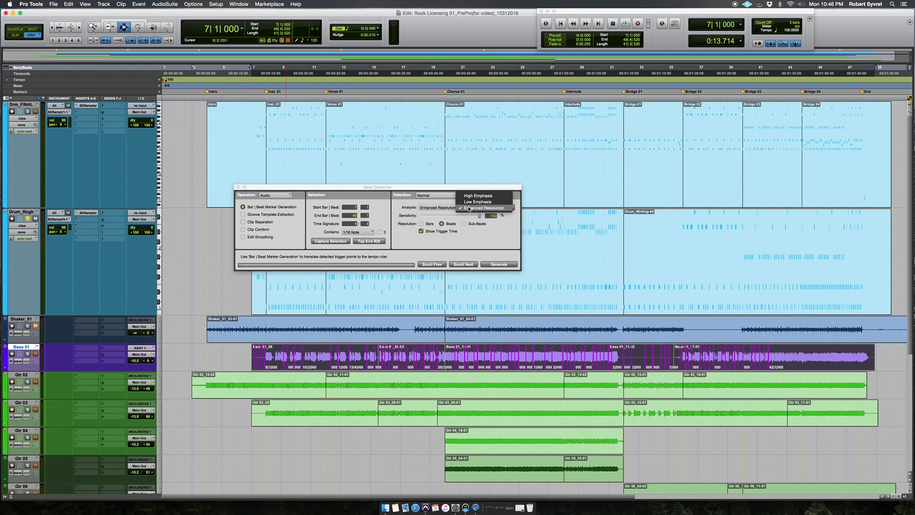
pyautogui.click(469, 208)
pyautogui.click(462, 208)
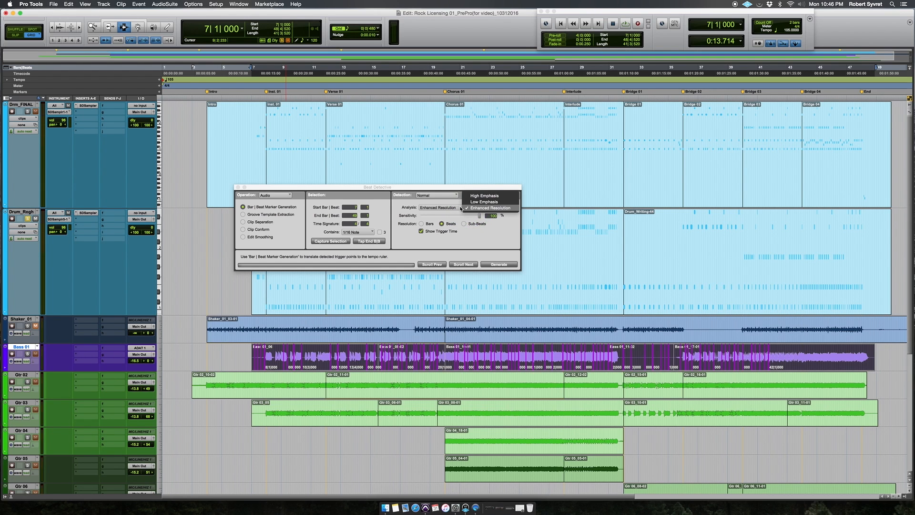
pyautogui.click(472, 209)
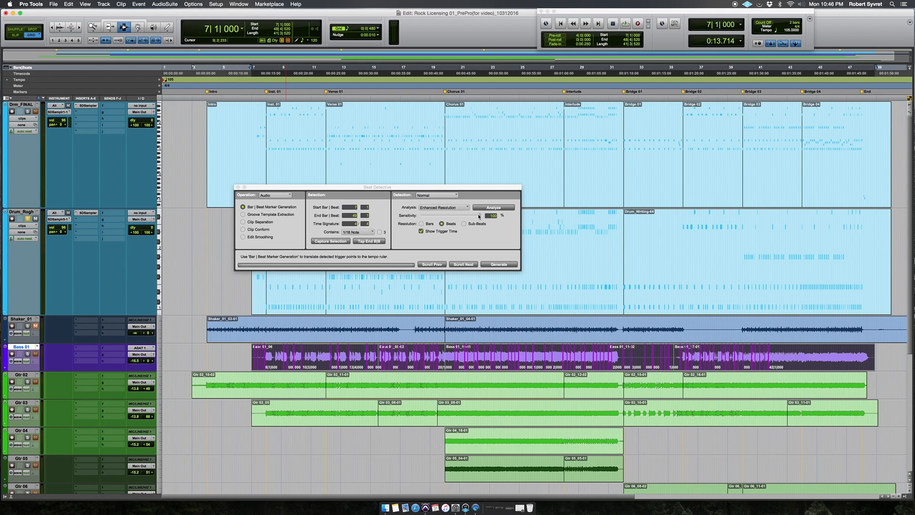
pyautogui.click(488, 208)
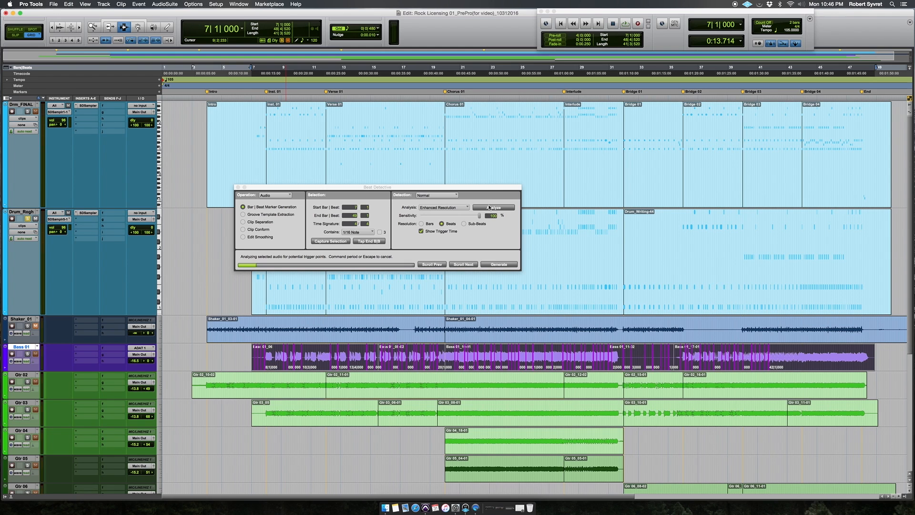
pyautogui.click(475, 227)
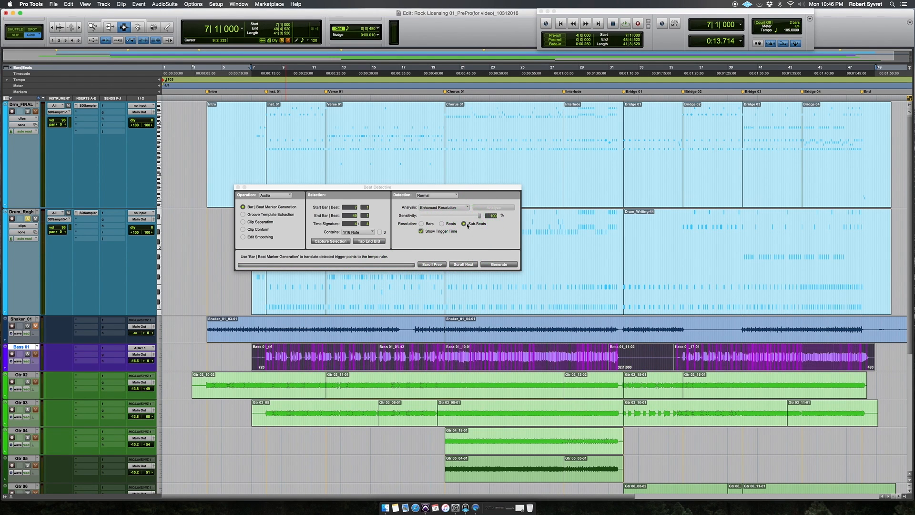
pyautogui.moveTo(479, 215); pyautogui.dragTo(515, 216)
# Generate the Bar|Beat markers from the bass analysis, preserving the sample position of tick-based tracks
pyautogui.click(497, 266)
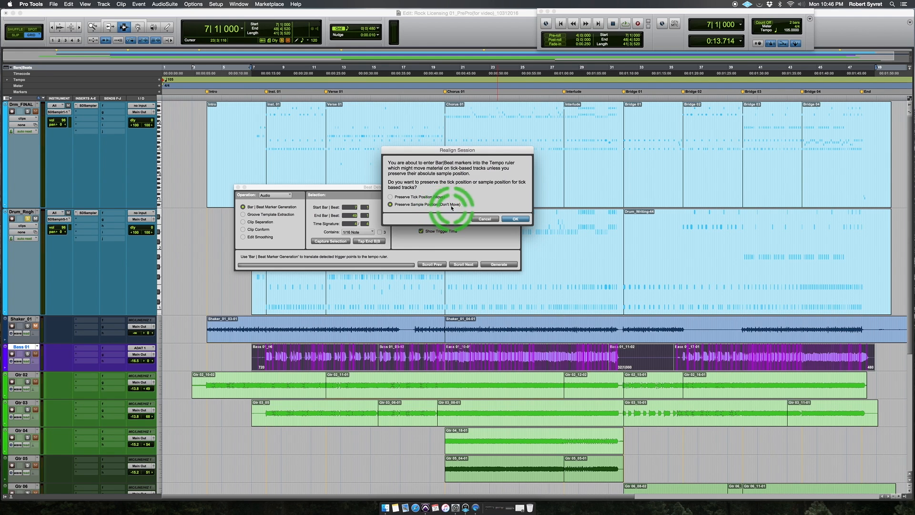
pyautogui.click(516, 219)
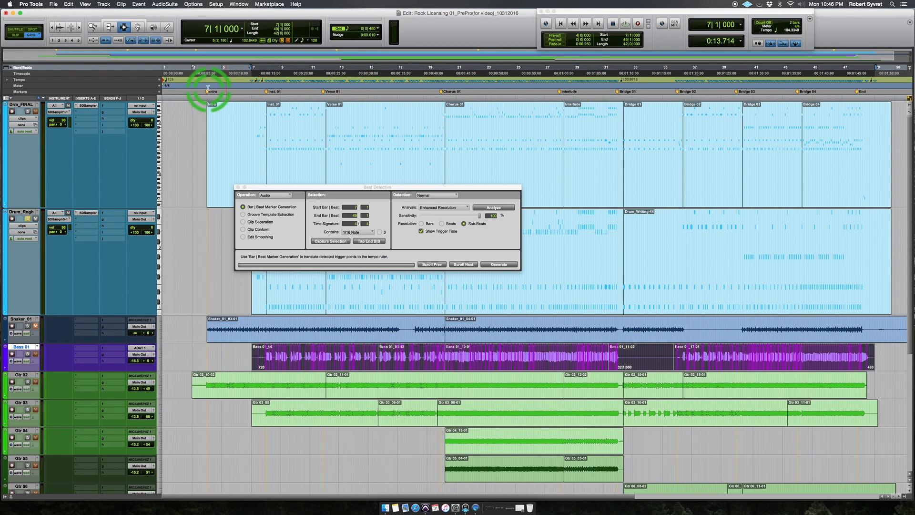
# Expand the Tempo ruler to display the tempo editor graph
pyautogui.click(160, 80)
pyautogui.click(443, 210)
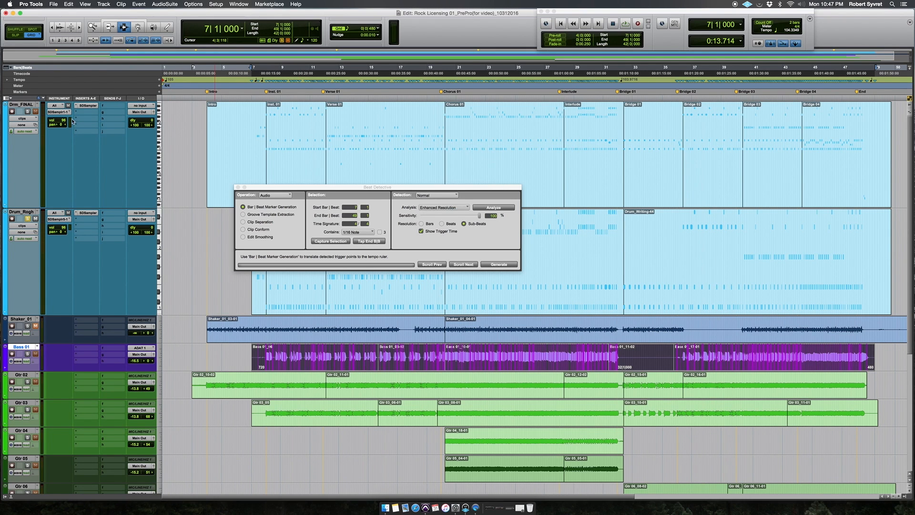
pyautogui.click(7, 80)
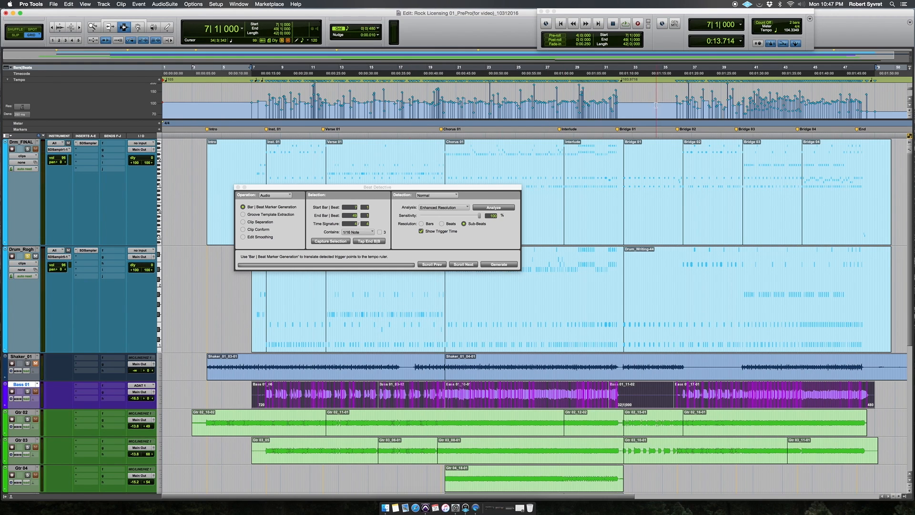
# Examine the generated tempo changes against the bass and drum clips across the song at several zoom levels
pyautogui.press('r')
pyautogui.press('t')
pyautogui.press('t')
pyautogui.press('t')
pyautogui.press('t')
pyautogui.press('t')
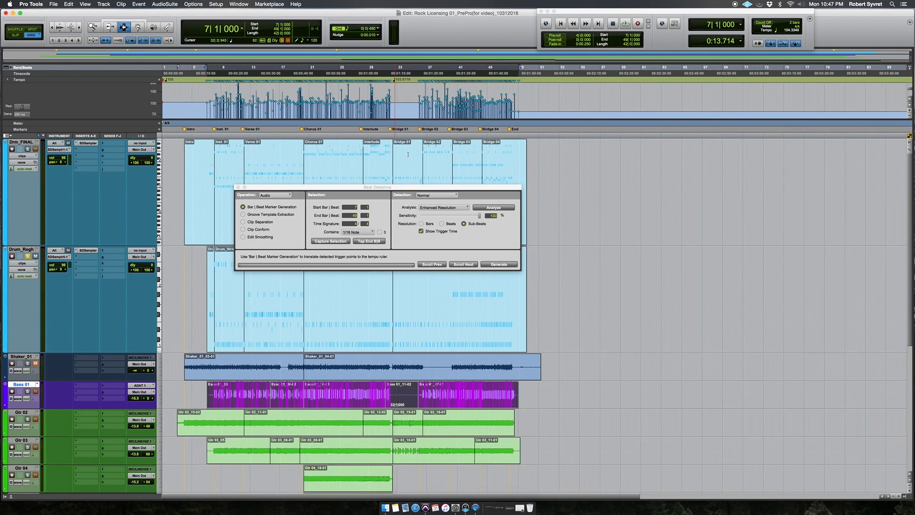
pyautogui.press('r')
pyautogui.press('r')
pyautogui.press('r')
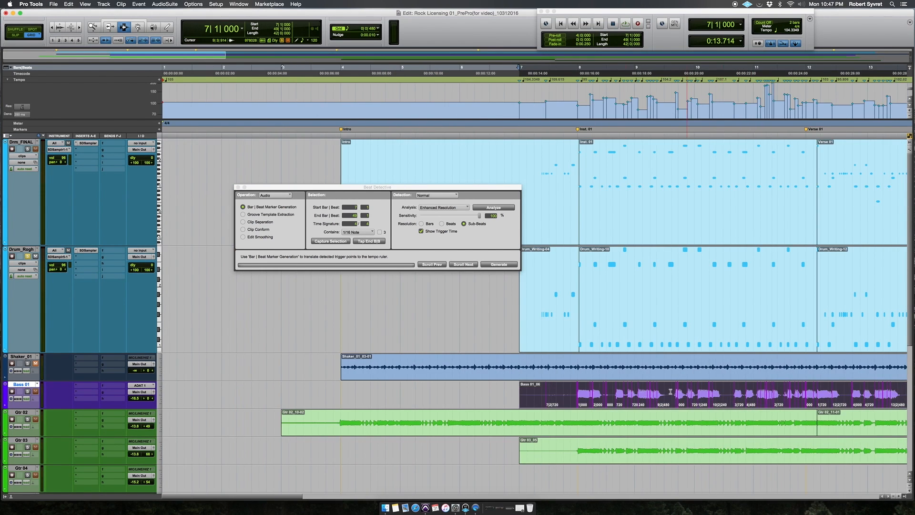
pyautogui.click(550, 392)
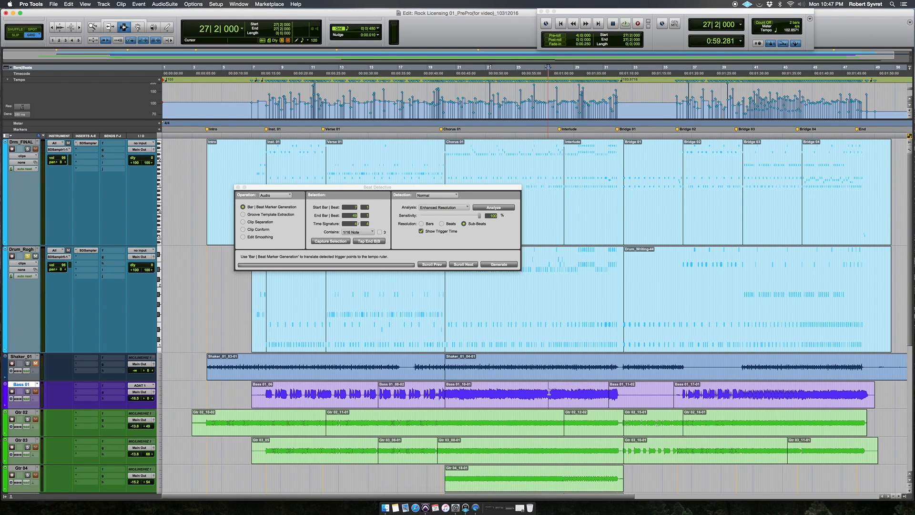
pyautogui.press('t')
pyautogui.press('t')
pyautogui.press('t')
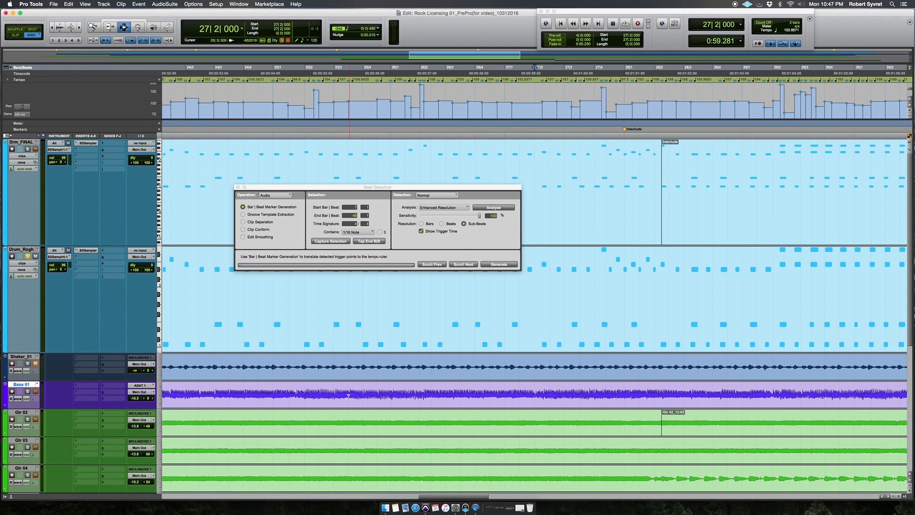
pyautogui.press('r')
pyautogui.press('r')
pyautogui.press('r')
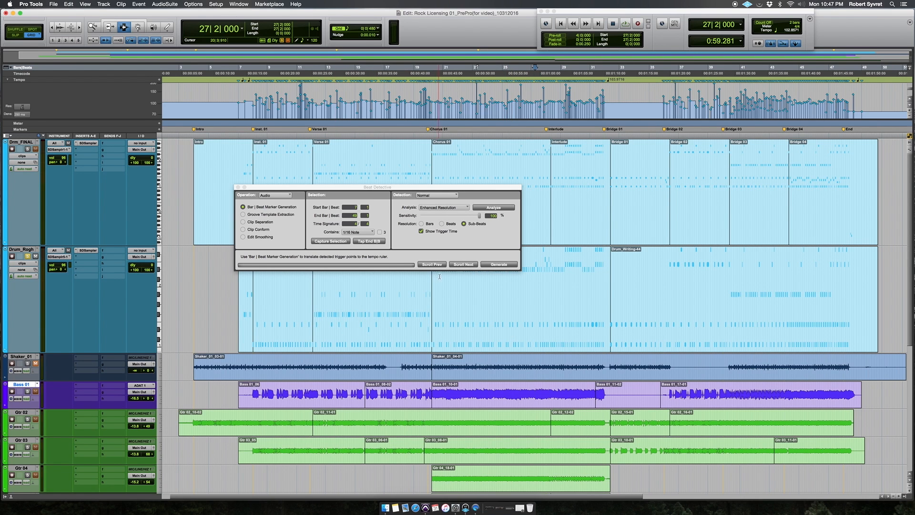
pyautogui.press('r')
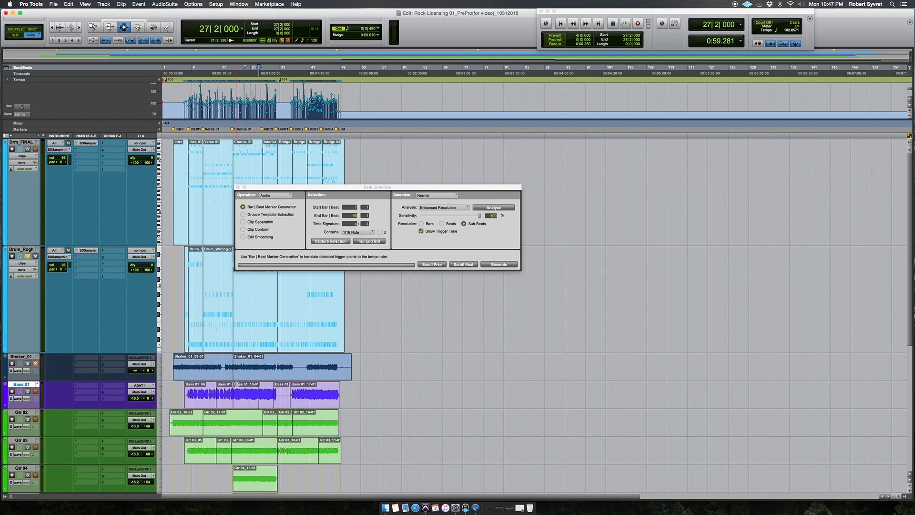
pyautogui.click(243, 391)
pyautogui.press('t')
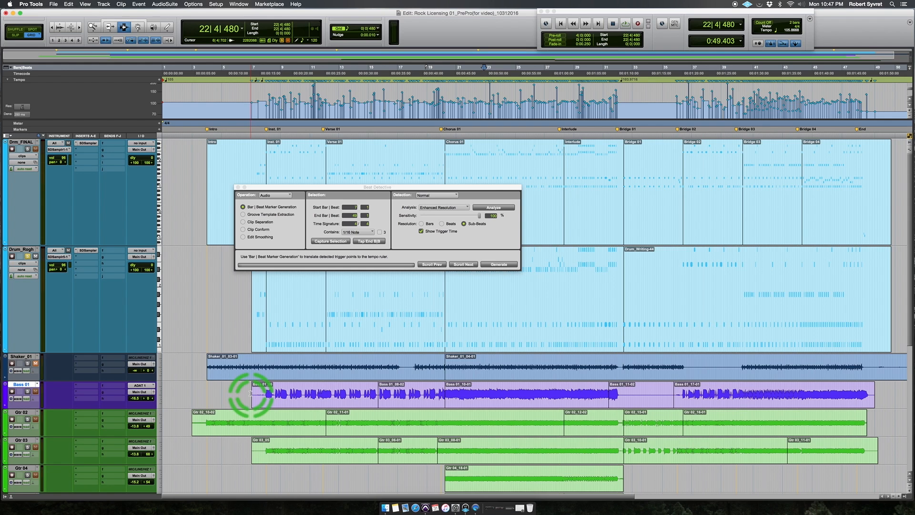
# Play back the verse from 12|1|480 to hear the session with the generated tempo map, and stop playback
pyautogui.click(319, 393)
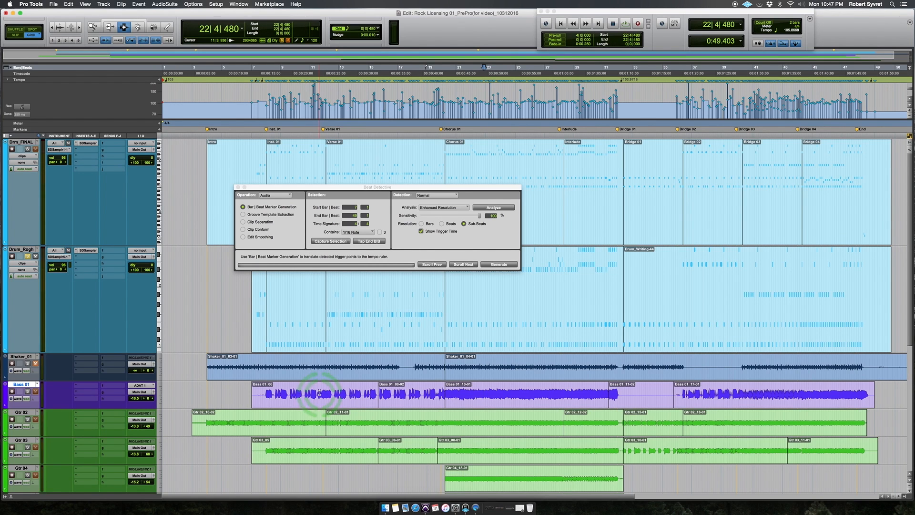
pyautogui.click(302, 388)
pyautogui.click(338, 390)
pyautogui.click(326, 391)
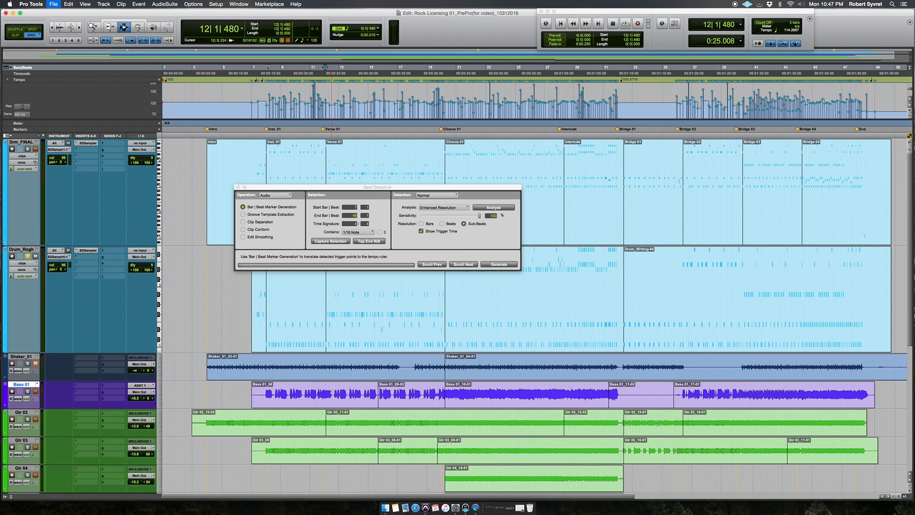
pyautogui.press('space')
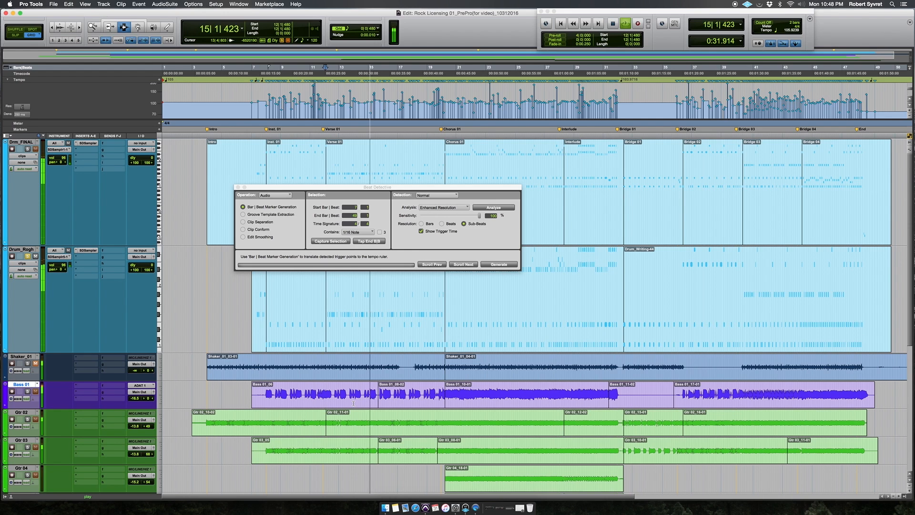
pyautogui.click(356, 398)
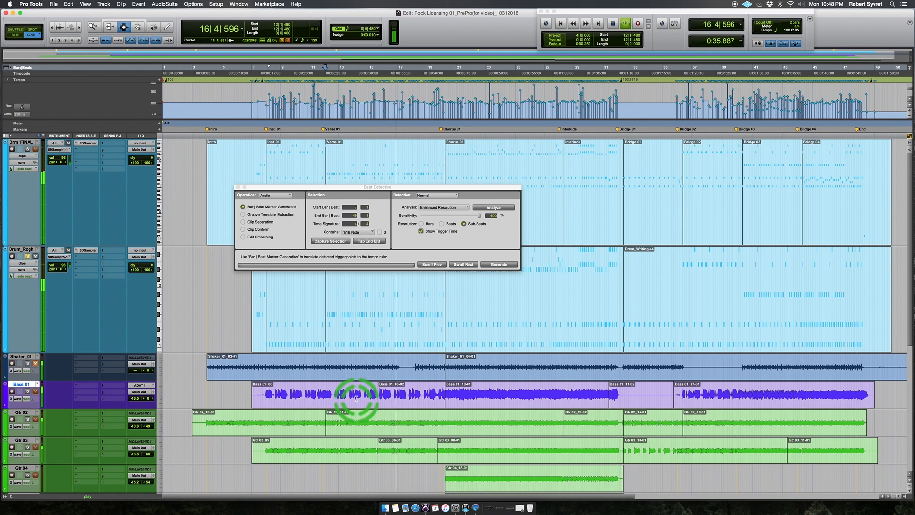
pyautogui.press('space')
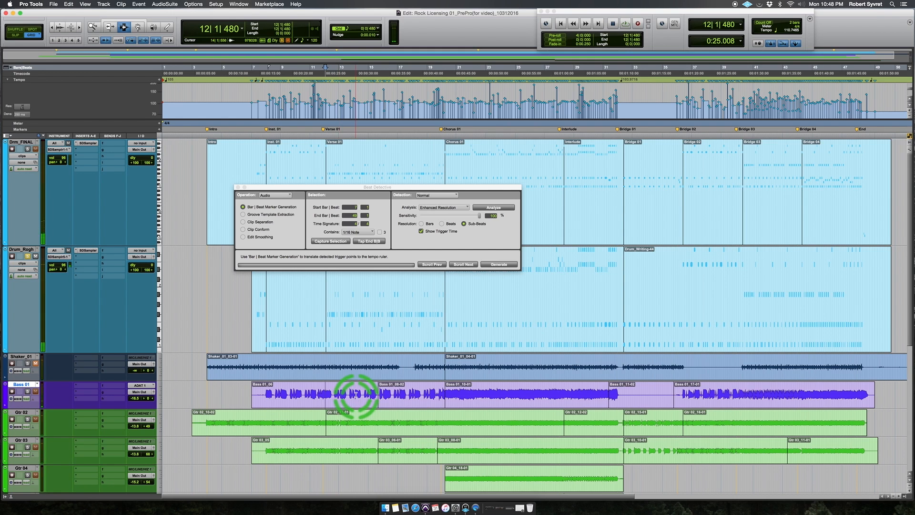
# Undo the generation of the Bar|Beat markers
pyautogui.press('super+z')
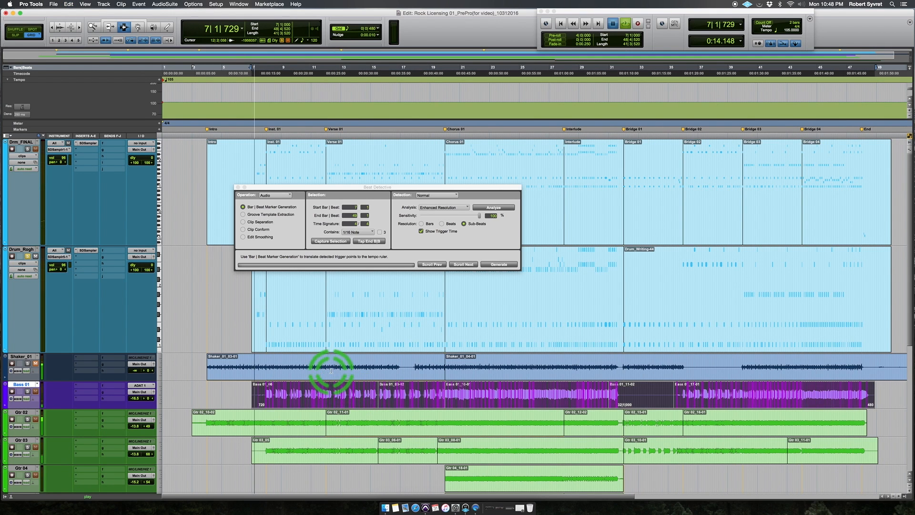
# Play back the verse at the constant 105 tempo for comparison, and stop playback
pyautogui.click(332, 393)
pyautogui.press('space')
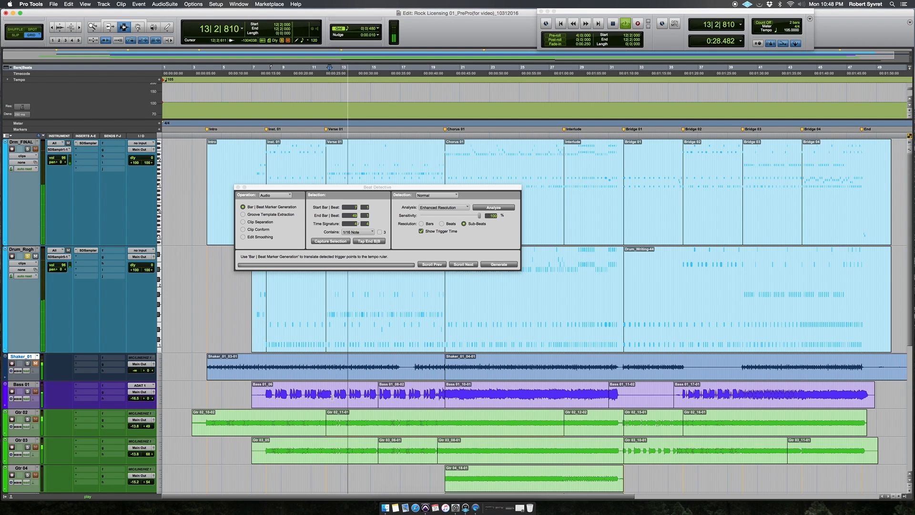
pyautogui.click(332, 397)
pyautogui.press('space')
# Restore the generated Bar|Beat markers to hear the verse from 12|1|480 with them, and undo the generation again
pyautogui.press('super+shift+z')
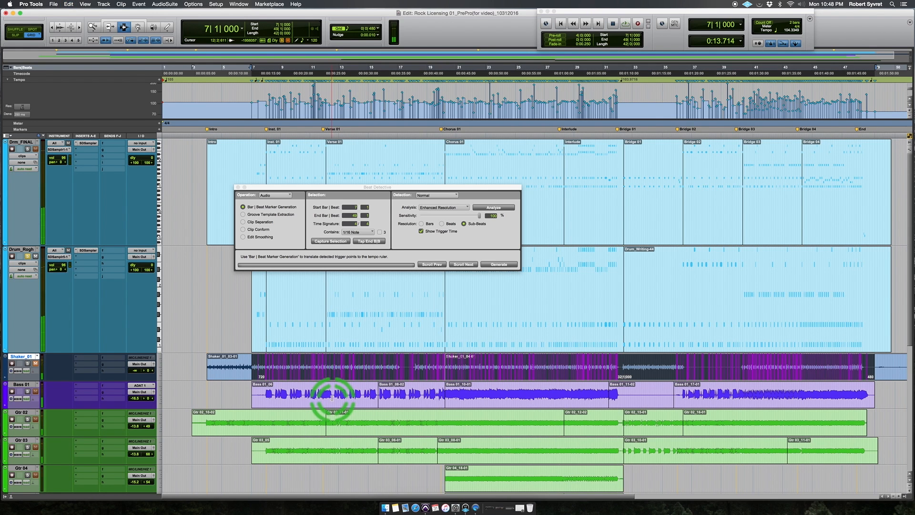
pyautogui.click(326, 364)
pyautogui.press('space')
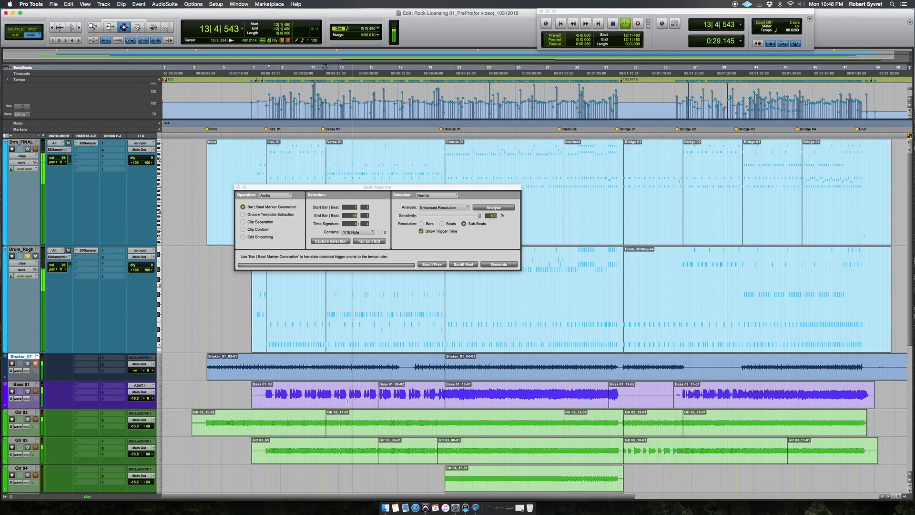
pyautogui.press('space')
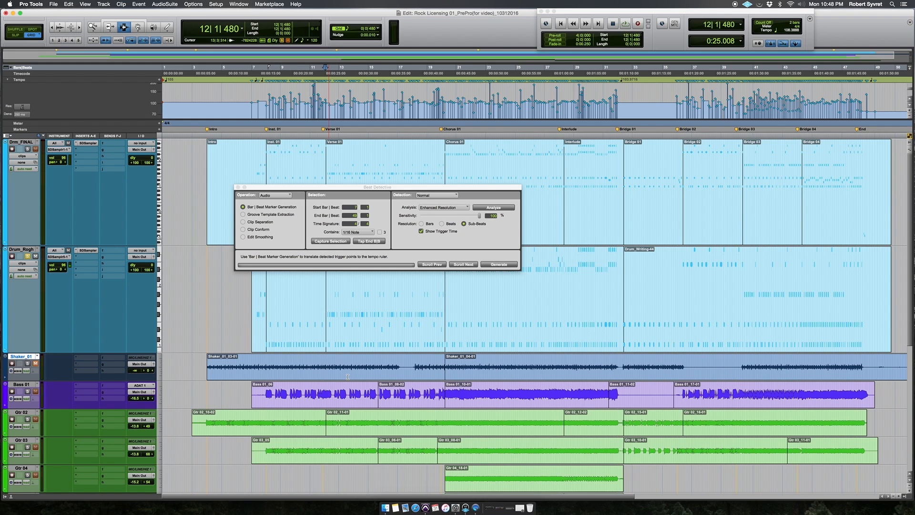
pyautogui.press('super+z')
# Close Beat Detective and collapse the tempo editor graph
pyautogui.scroll(-2, 310, 338)
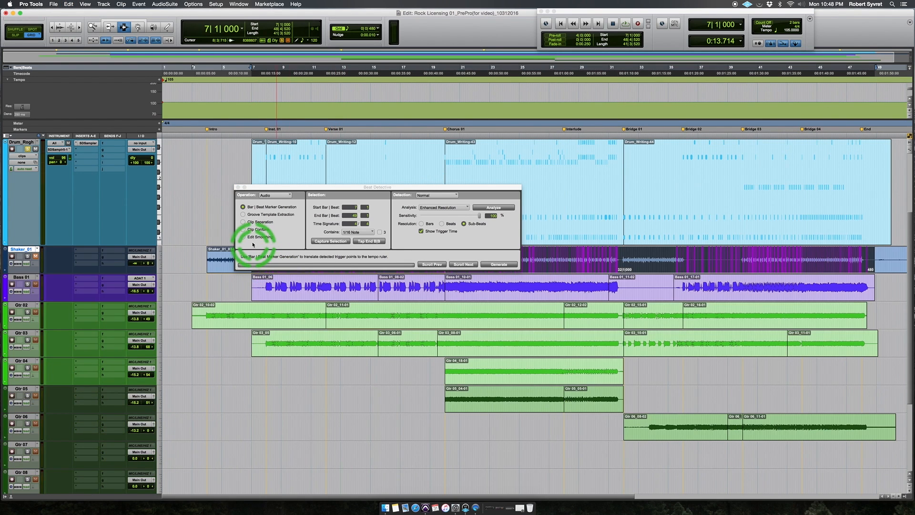
pyautogui.click(238, 188)
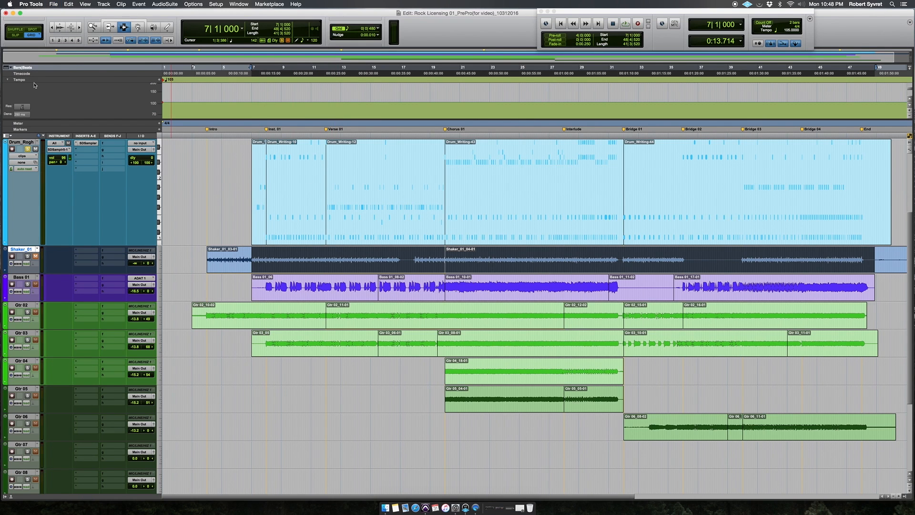
pyautogui.click(8, 80)
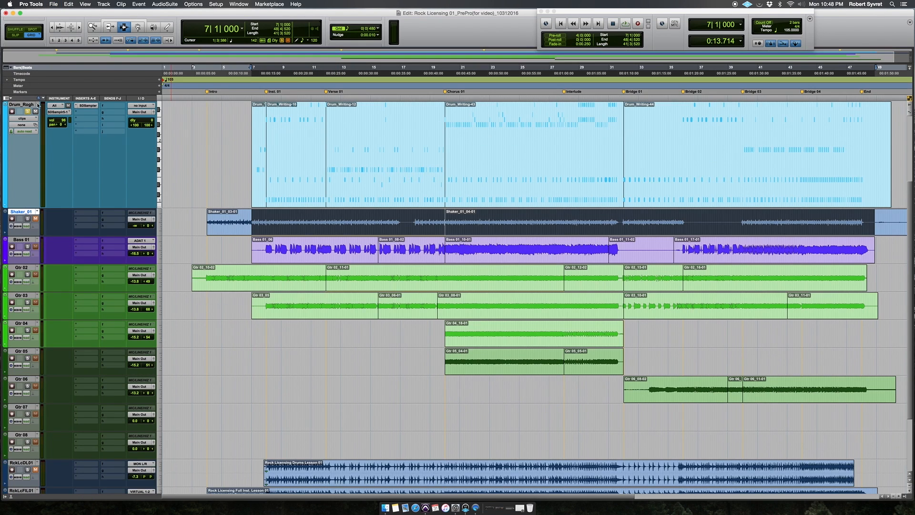
pyautogui.scroll(2, 404, 220)
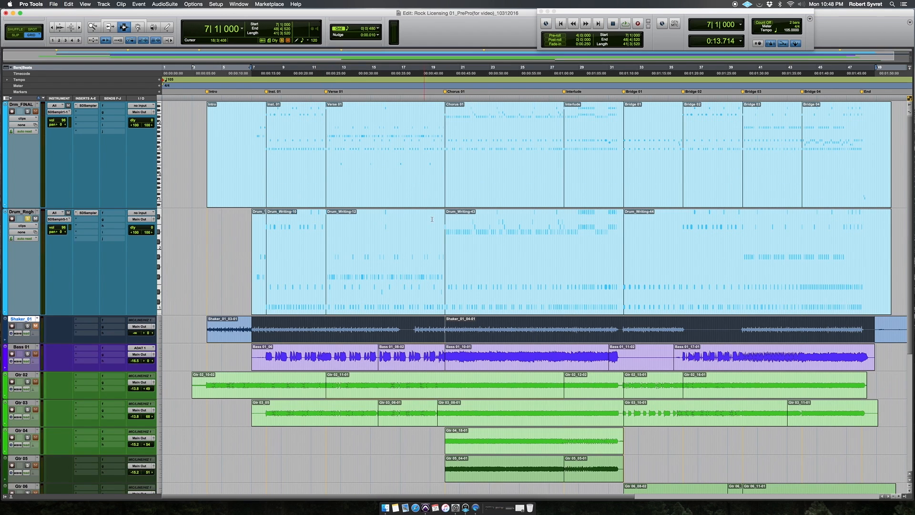
# Open the Drum_Rough chorus clip in the MIDI Editor, play it back from 20|1|000, and stop playback
pyautogui.press('F8')
pyautogui.doubleClick(550, 258)
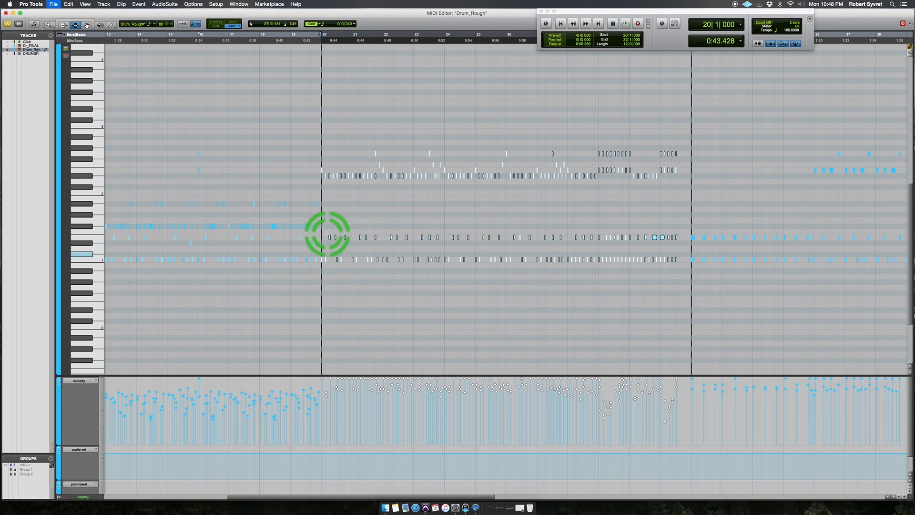
pyautogui.press('space')
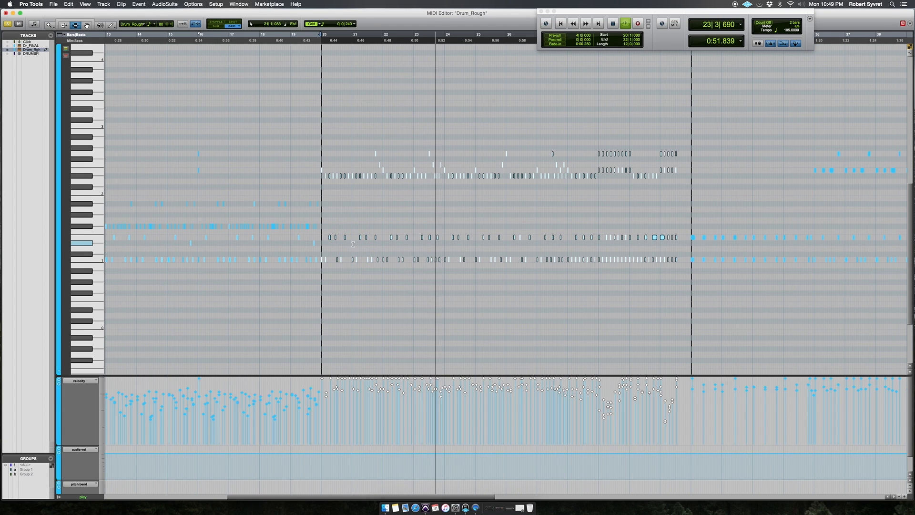
pyautogui.press('space')
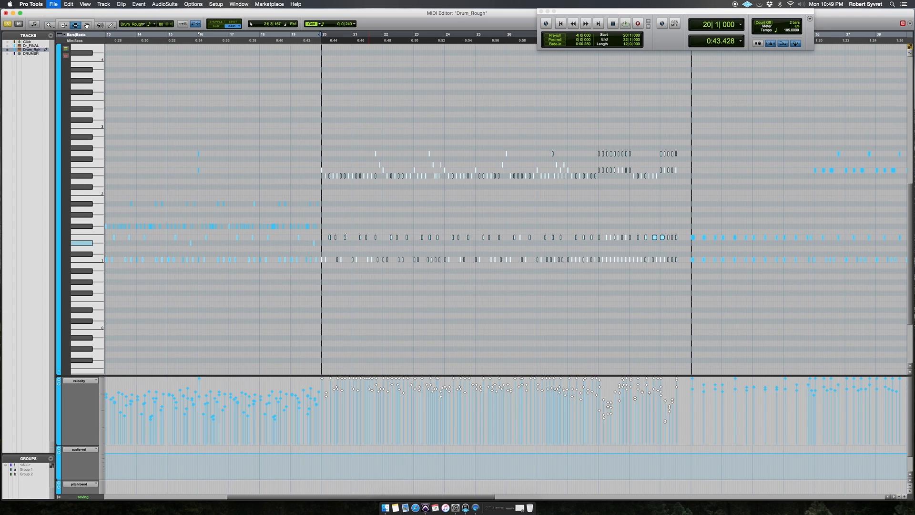
# Play back a short passage of the chorus drum notes from 23|3|480, stop playback, and save the session
pyautogui.click(337, 222)
pyautogui.press('super+bracketright')
pyautogui.press('super+bracketright')
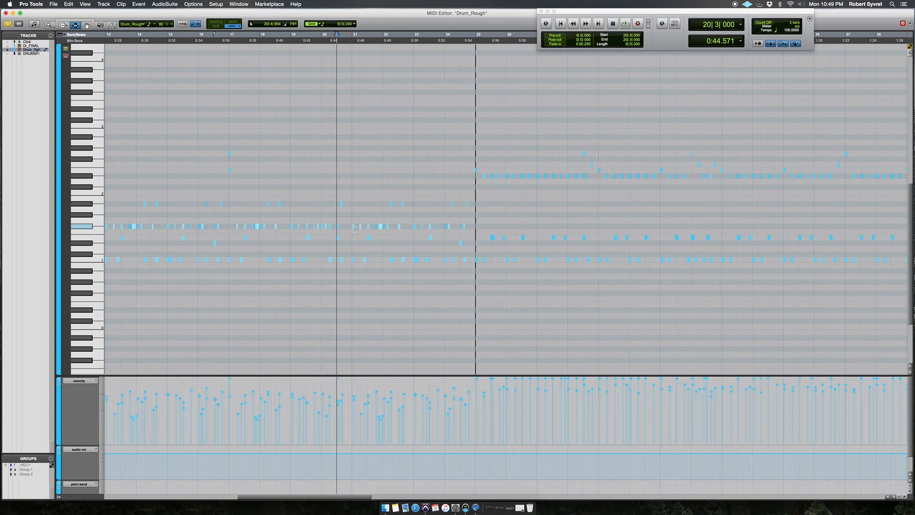
pyautogui.click(499, 237)
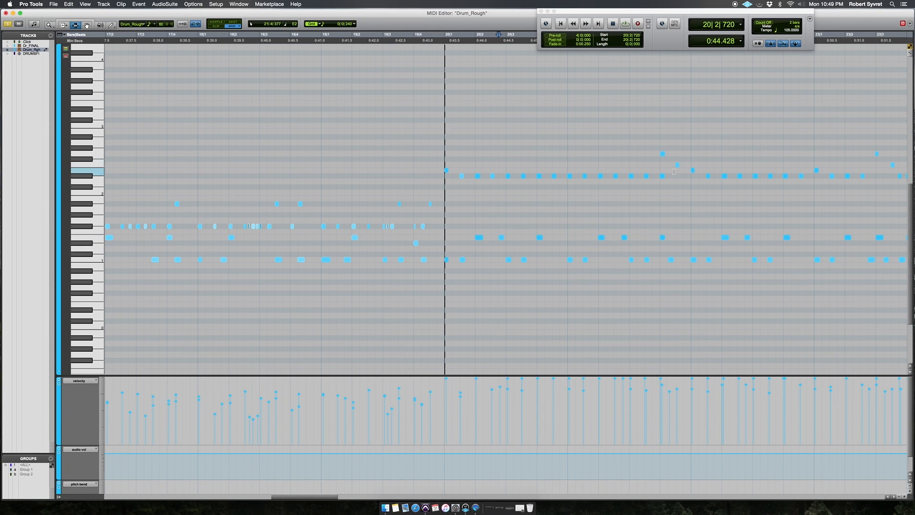
pyautogui.hscroll(2, 640, 197)
pyautogui.hscroll(6, 641, 198)
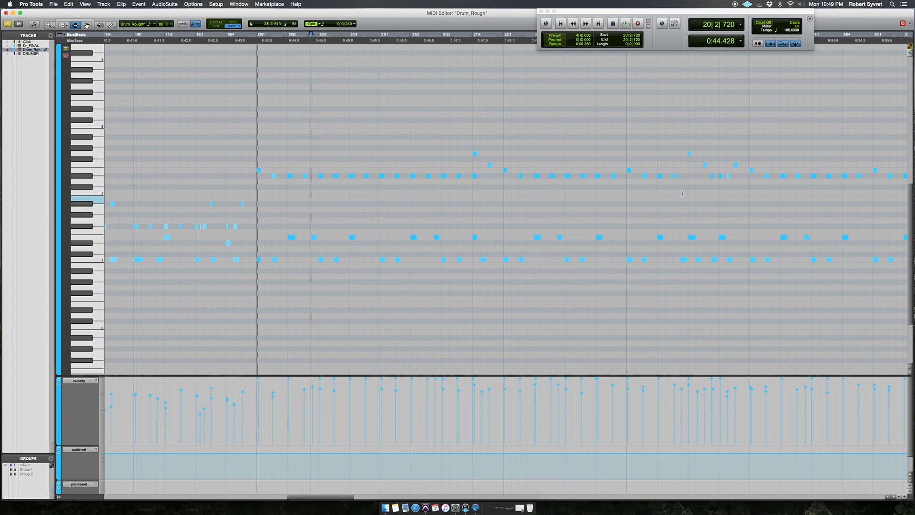
pyautogui.click(706, 221)
pyautogui.press('space')
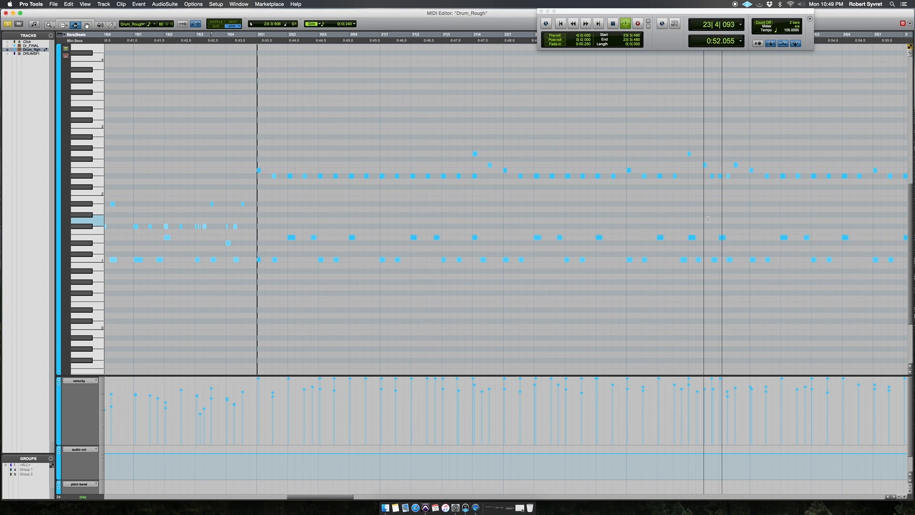
pyautogui.press('space')
pyautogui.press('super+s')
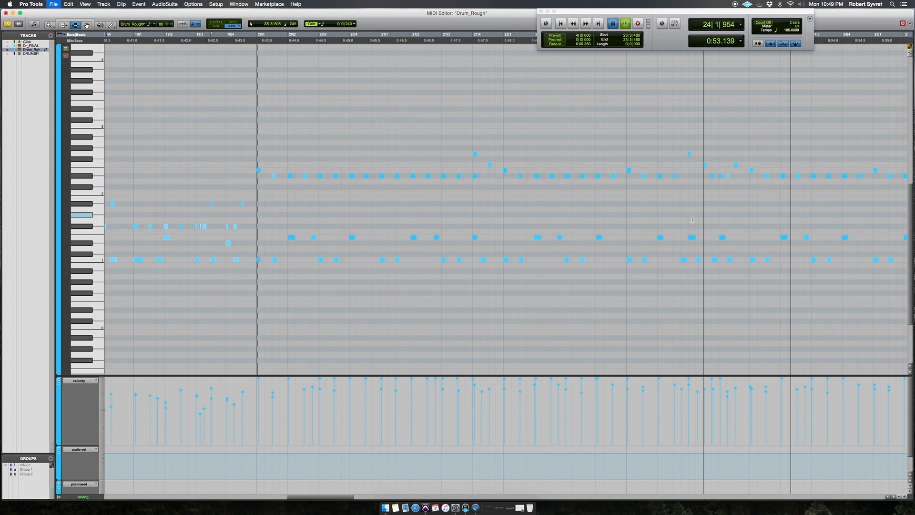
# Try to select the Drum_Rough chorus notes from bar 20 in the MIDI Editor, and return to the Edit window
pyautogui.press('super+bracketleft')
pyautogui.click(389, 205)
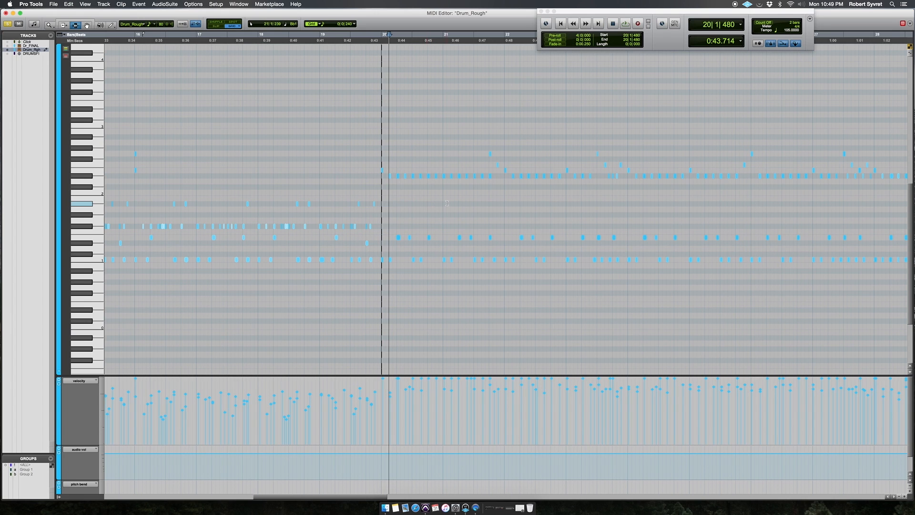
pyautogui.press('super+bracketleft')
pyautogui.press('super+bracketleft')
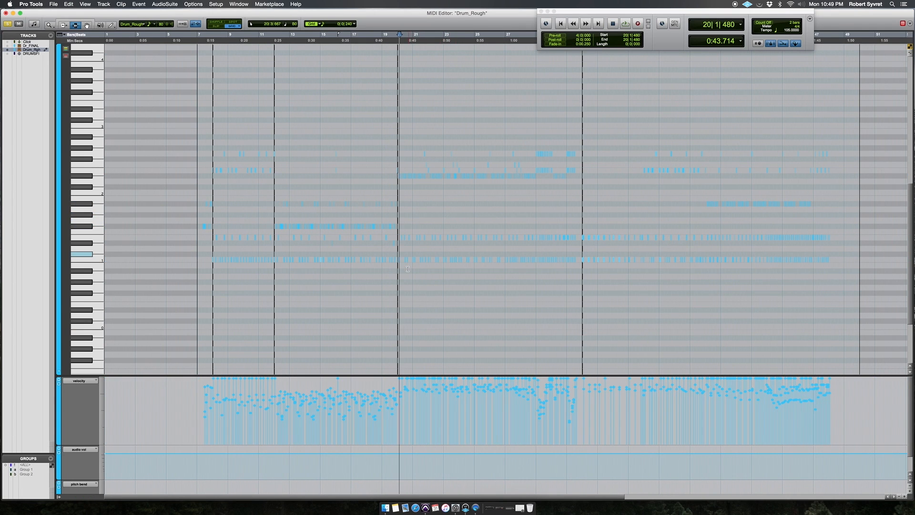
pyautogui.keyDown('super'); pyautogui.click(399, 269); pyautogui.keyUp('super')
pyautogui.moveTo(400, 265); pyautogui.dragTo(508, 145)
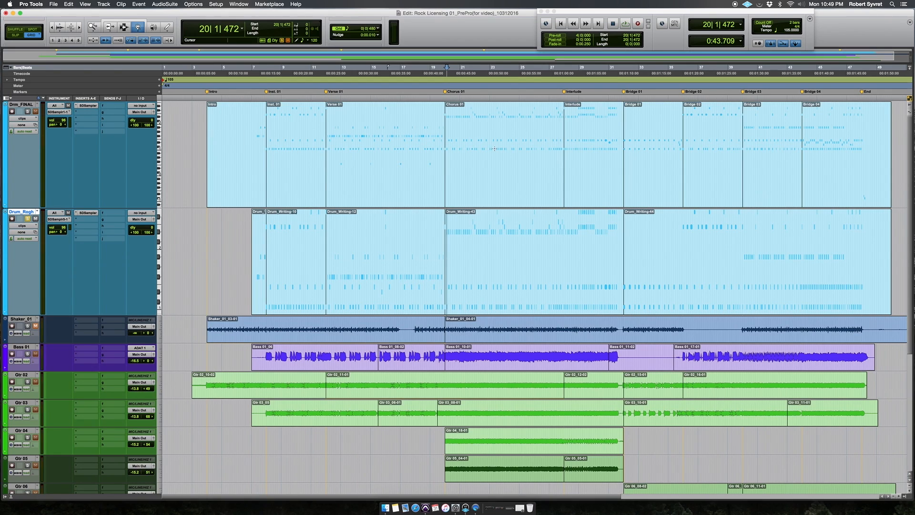
# Separate the Drum_Rough chorus clip at 28|1|000, where the Interlude marker sits, and save the session
pyautogui.press('F7')
pyautogui.click(565, 227)
pyautogui.press('super+bracketright')
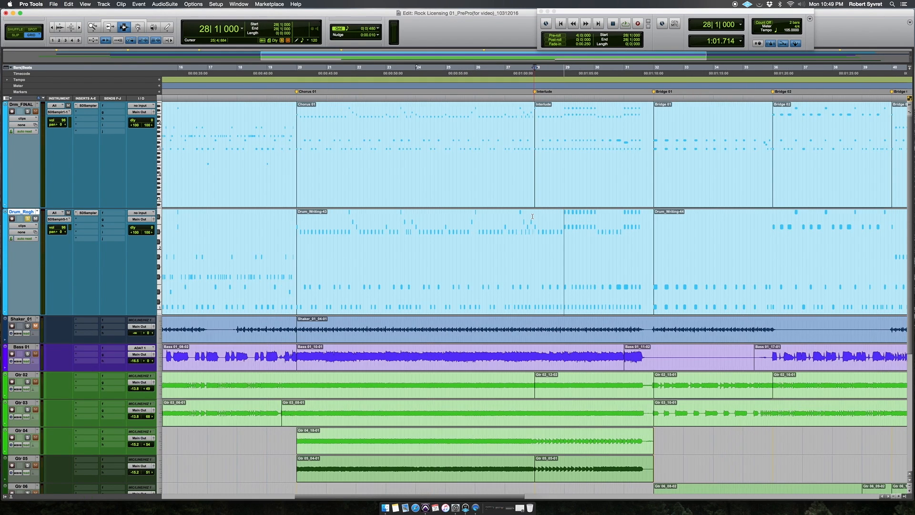
pyautogui.press('super+bracketright')
pyautogui.press('super+bracketright')
pyautogui.press('super+s')
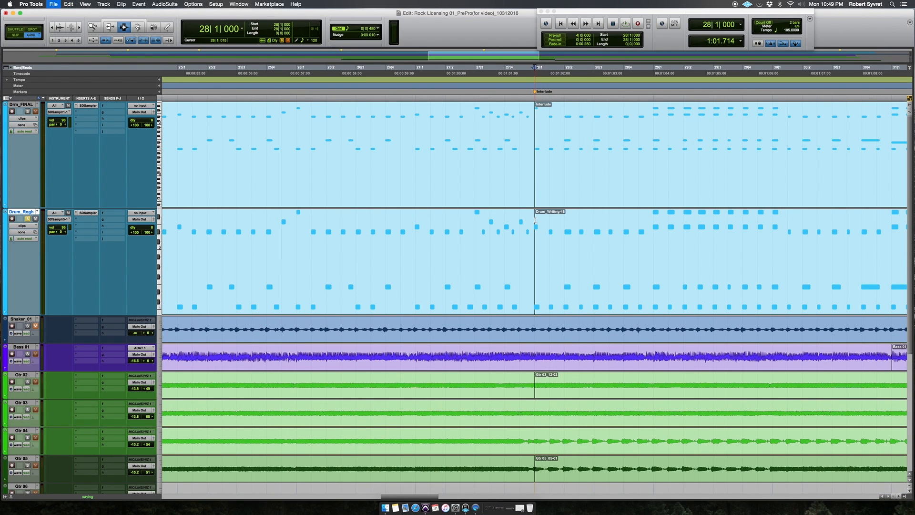
# Play back the interlude from 28|1|000 with Drum_Rough unsoloed and Drm_FINAL muted, restore both track states, and save the session
pyautogui.click(28, 219)
pyautogui.press('space')
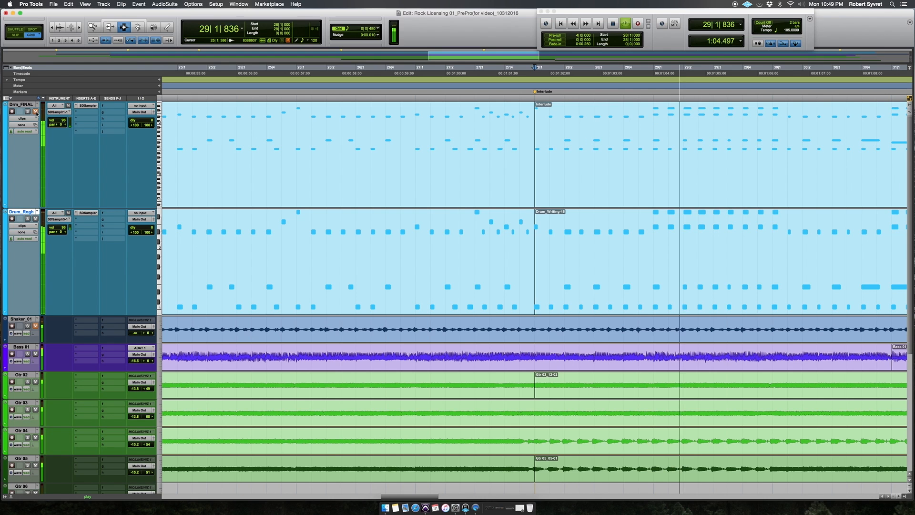
pyautogui.press('space')
pyautogui.click(37, 113)
pyautogui.click(28, 219)
pyautogui.press('super+s')
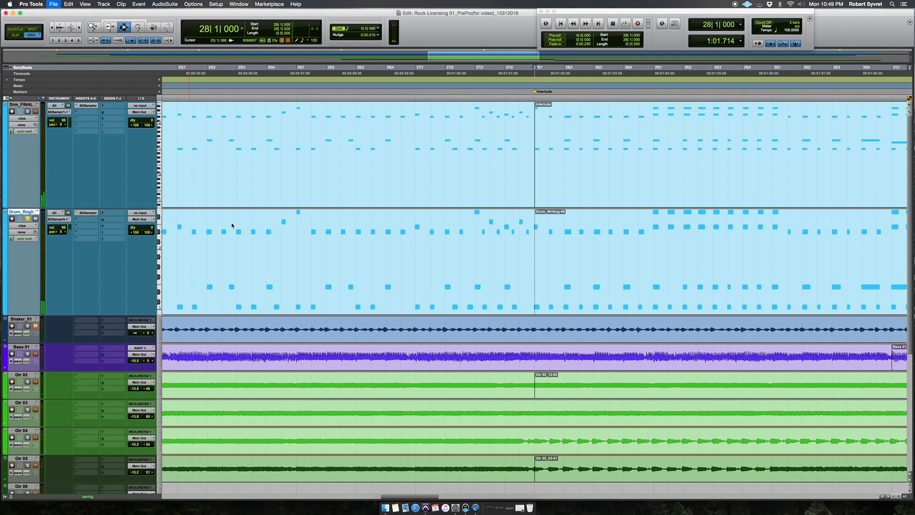
# Open the Drum_Rough chorus clip covering bars 20 up to 28 in the MIDI Editor
pyautogui.press('super+bracketleft')
pyautogui.press('super+bracketleft')
pyautogui.press('F8')
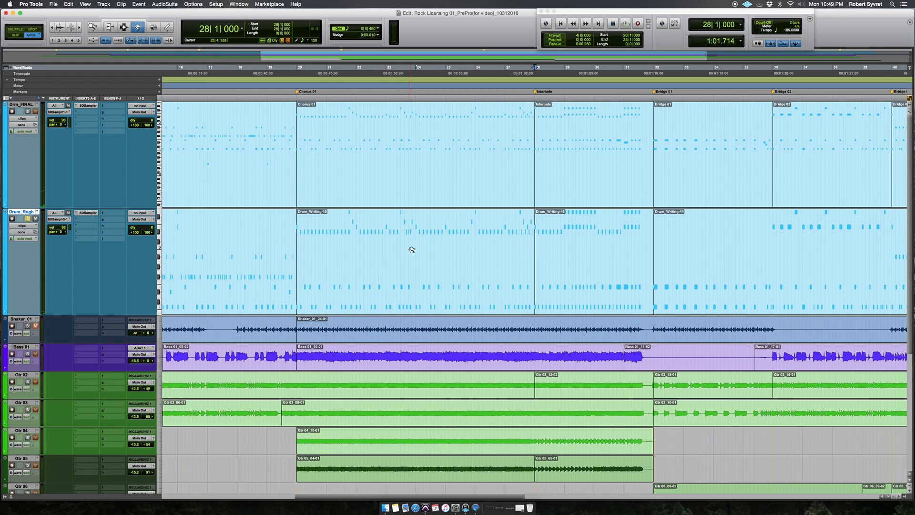
pyautogui.doubleClick(411, 250)
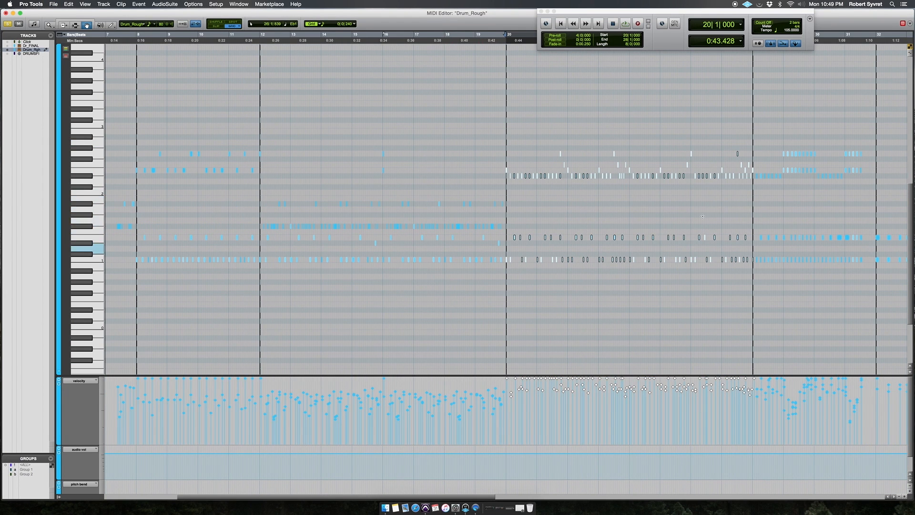
# Select all Drum_Rough notes from bar 20 up to bar 28 and slightly lower their velocities together
pyautogui.click(519, 274)
pyautogui.press('super+bracketright')
pyautogui.press('super+bracketright')
pyautogui.press('super+bracketright')
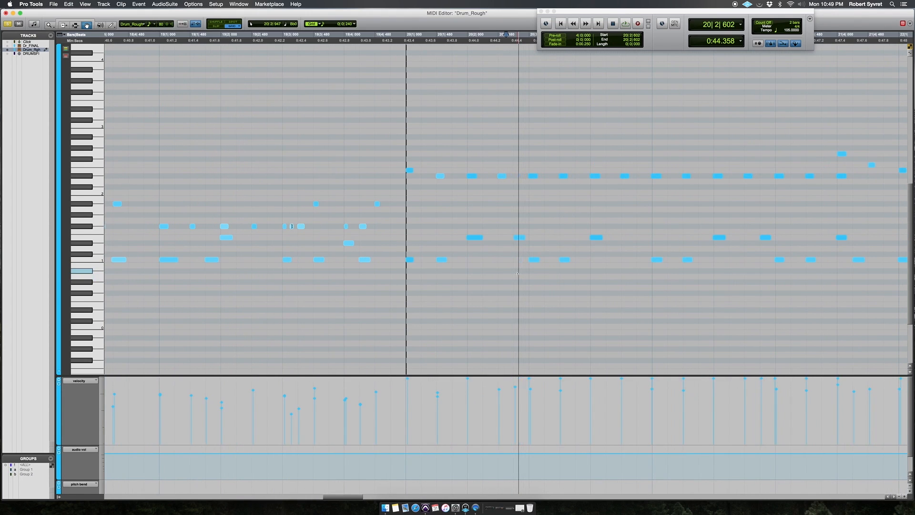
pyautogui.press('super+bracketleft')
pyautogui.press('super+bracketleft')
pyautogui.press('super+bracketleft')
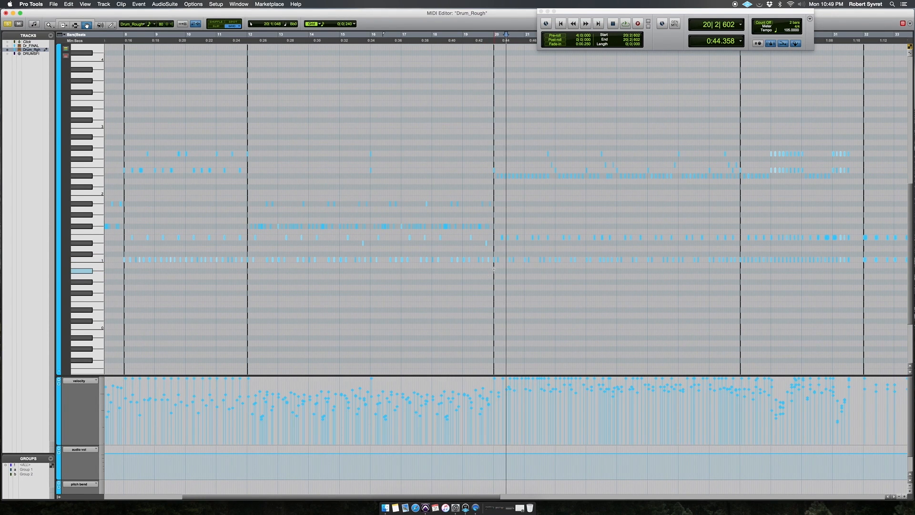
pyautogui.moveTo(494, 269); pyautogui.dragTo(740, 137)
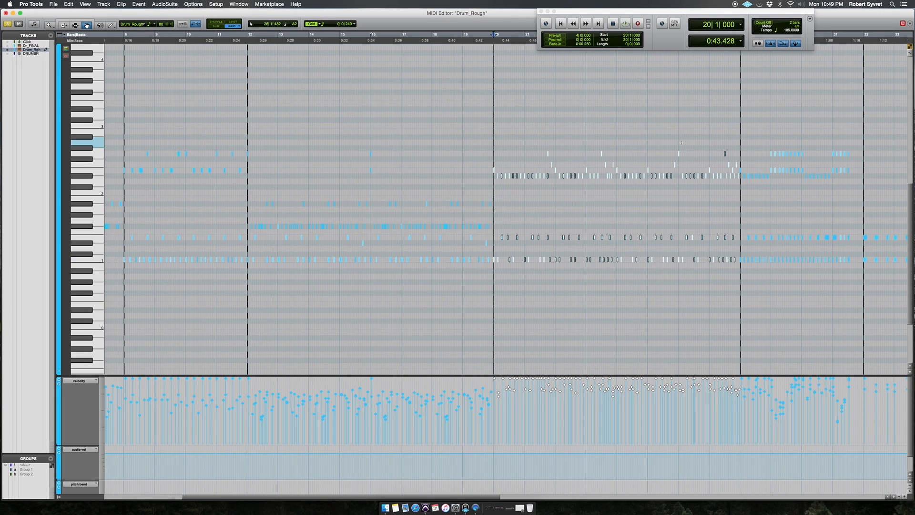
pyautogui.moveTo(568, 380); pyautogui.dragTo(568, 384)
# Raise the velocities of the accent hits in the chorus, in the row just above the steady pattern and in the highest row
pyautogui.click(514, 189)
pyautogui.moveTo(485, 171); pyautogui.dragTo(746, 167)
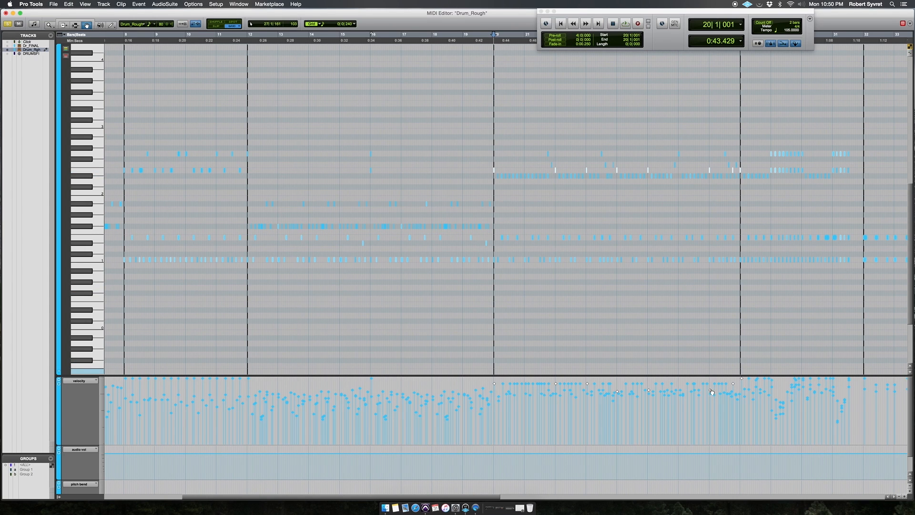
pyautogui.moveTo(707, 319); pyautogui.dragTo(707, 320)
pyautogui.moveTo(496, 153); pyautogui.dragTo(742, 153)
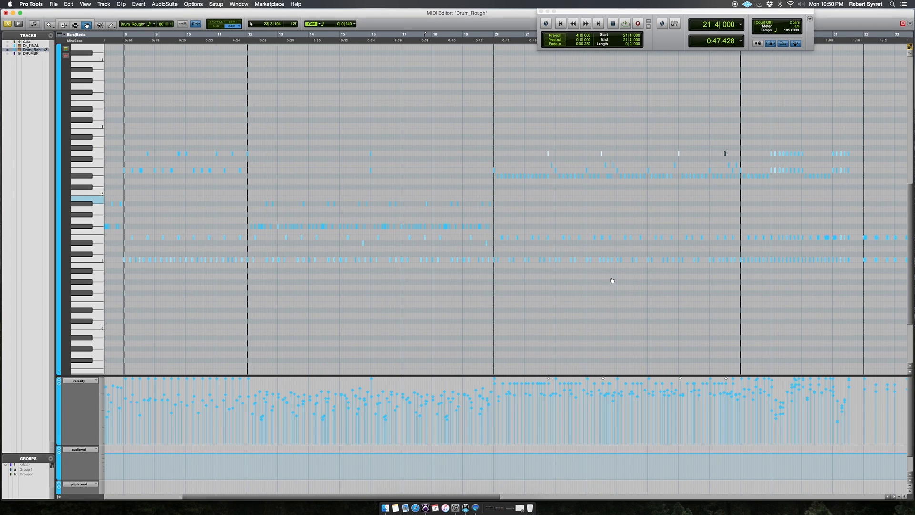
# Select the steady-pattern hits on beats 2 and 4 in Drum_Rough from bar 20 into bar 23
pyautogui.press('F7')
pyautogui.click(506, 187)
pyautogui.press('super+bracketright')
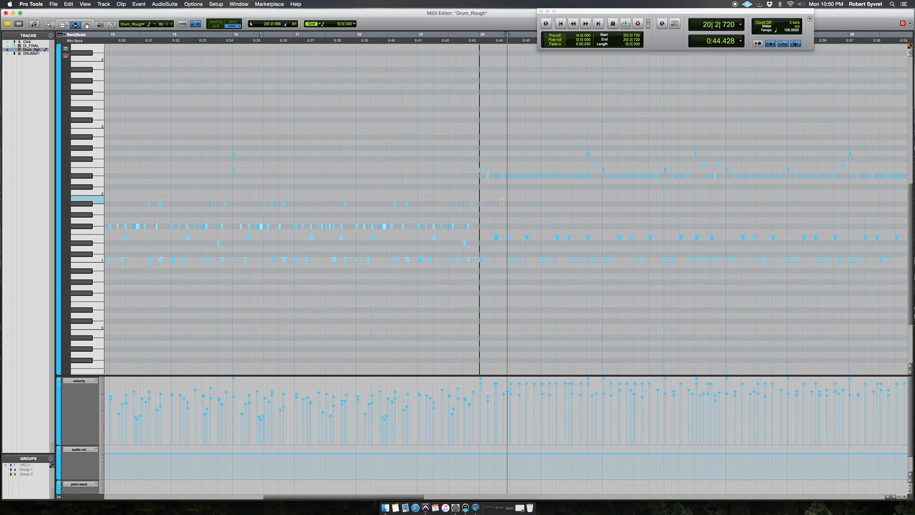
pyautogui.press('super+bracketright')
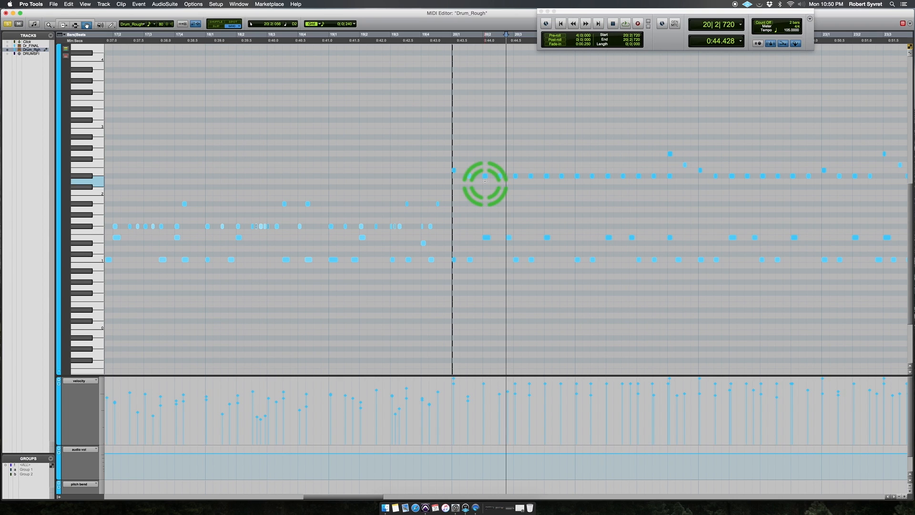
pyautogui.press('F8')
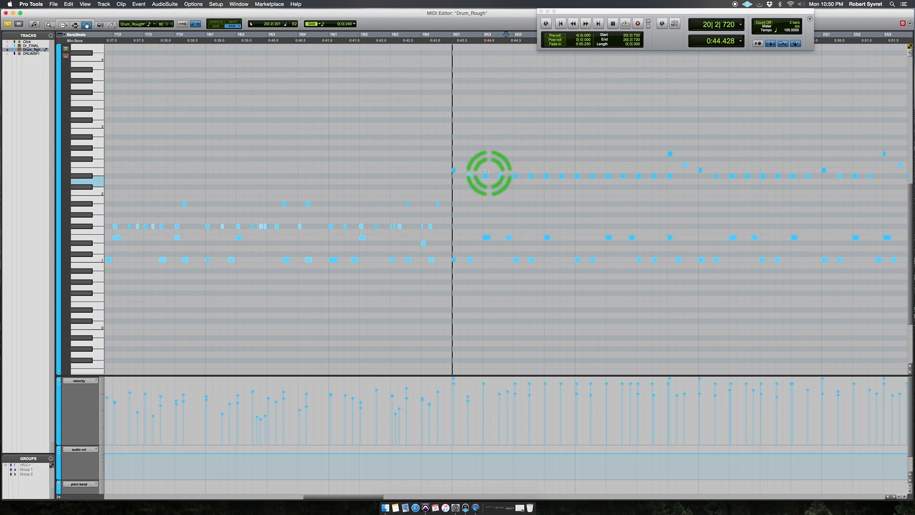
pyautogui.click(479, 190)
pyautogui.click(485, 175)
pyautogui.keyDown('shift'); pyautogui.click(547, 175); pyautogui.keyUp('shift')
pyautogui.keyDown('shift'); pyautogui.click(607, 176); pyautogui.keyUp('shift')
pyautogui.keyDown('shift'); pyautogui.click(670, 176); pyautogui.keyUp('shift')
pyautogui.hscroll(5, 664, 211)
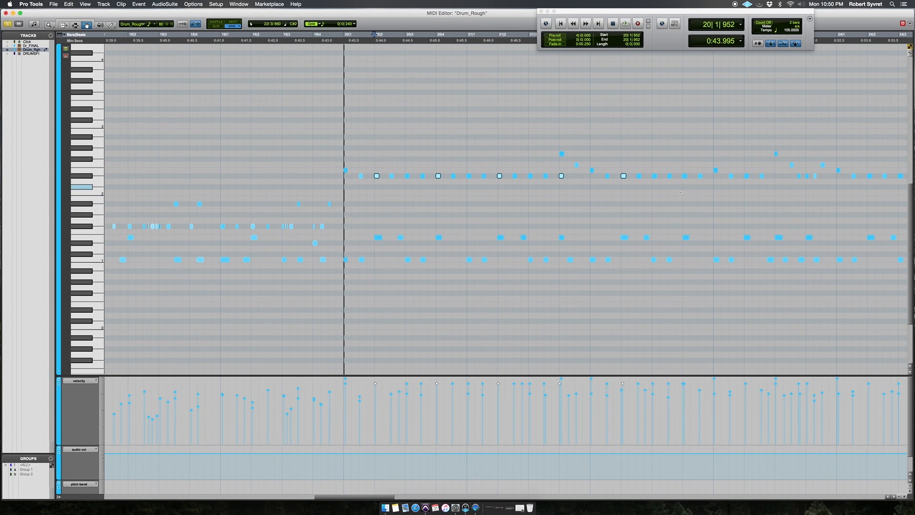
pyautogui.hscroll(2, 671, 199)
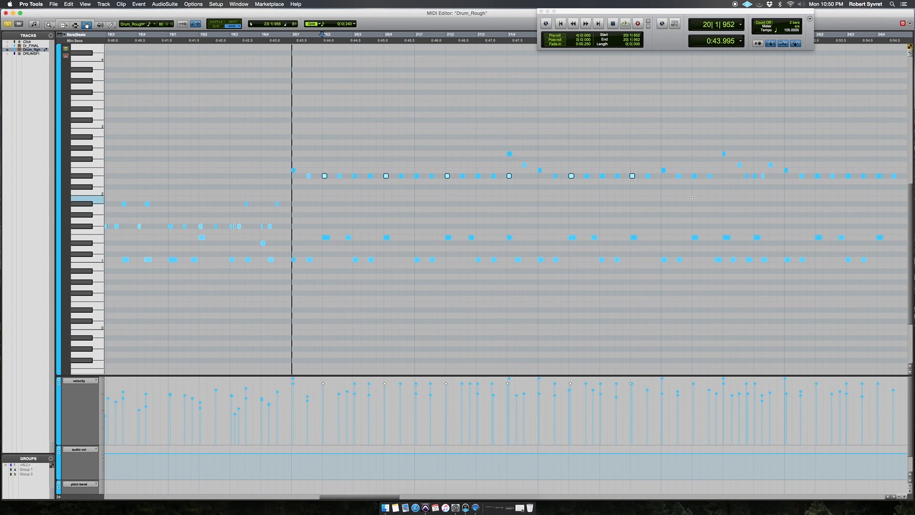
pyautogui.hscroll(8, 696, 200)
pyautogui.keyDown('shift'); pyautogui.click(632, 176); pyautogui.keyUp('shift')
pyautogui.keyDown('shift'); pyautogui.click(693, 175); pyautogui.keyUp('shift')
pyautogui.keyDown('shift'); pyautogui.click(755, 176); pyautogui.keyUp('shift')
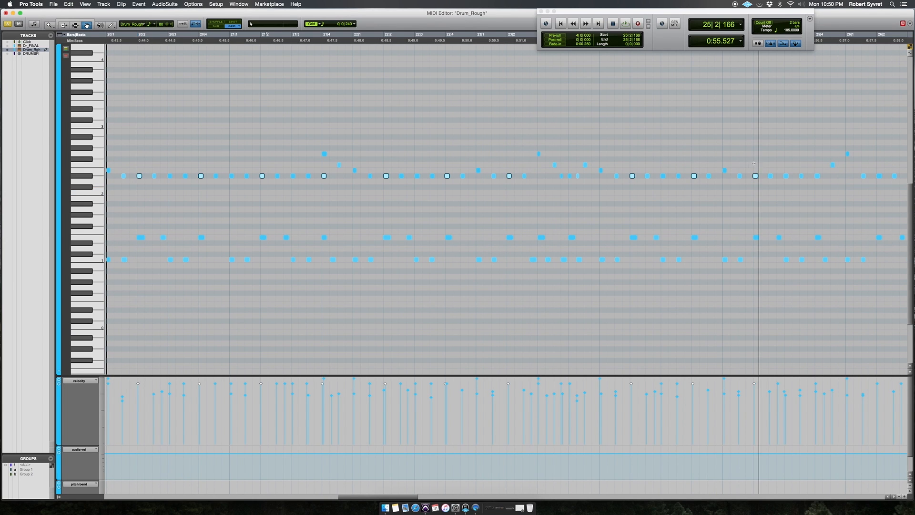
pyautogui.press('r')
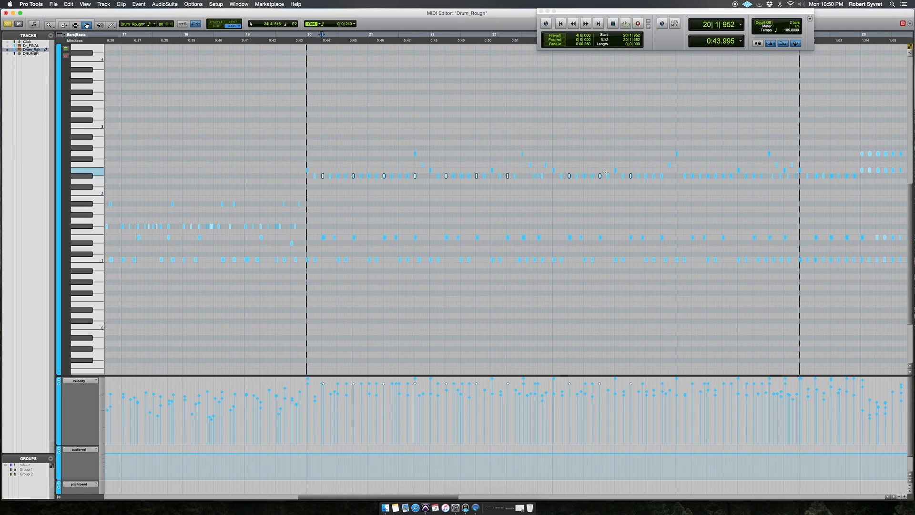
pyautogui.keyDown('shift'); pyautogui.click(569, 176); pyautogui.keyUp('shift')
pyautogui.keyDown('shift'); pyautogui.click(600, 176); pyautogui.keyUp('shift')
pyautogui.keyDown('shift'); pyautogui.click(631, 176); pyautogui.keyUp('shift')
# Lower the velocities of the selected beat 2 and 4 hits together to about 94
pyautogui.press('t')
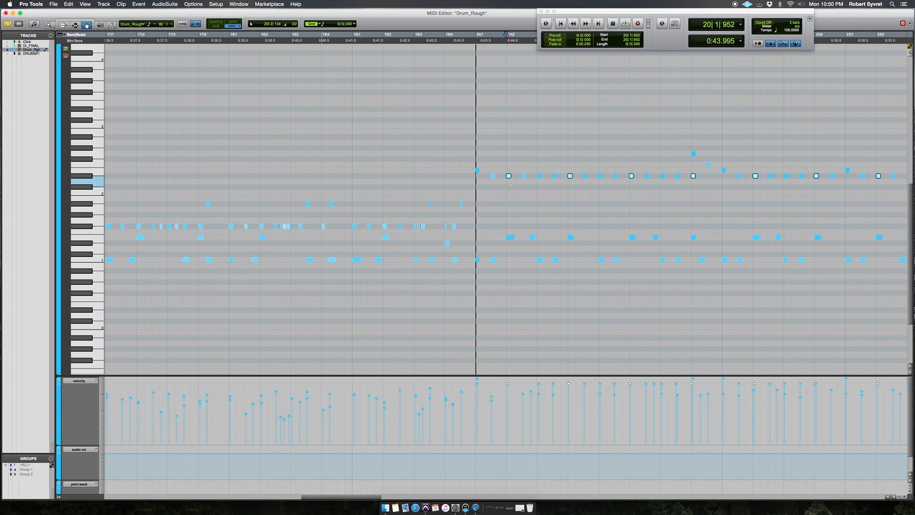
pyautogui.press('r')
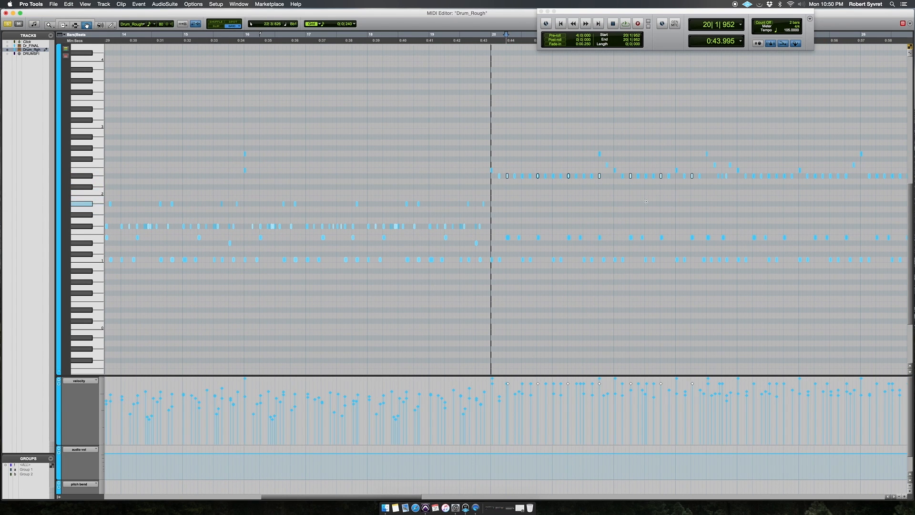
pyautogui.press('t')
# Play back the chorus opening from the selected hits and save the session
pyautogui.press('space')
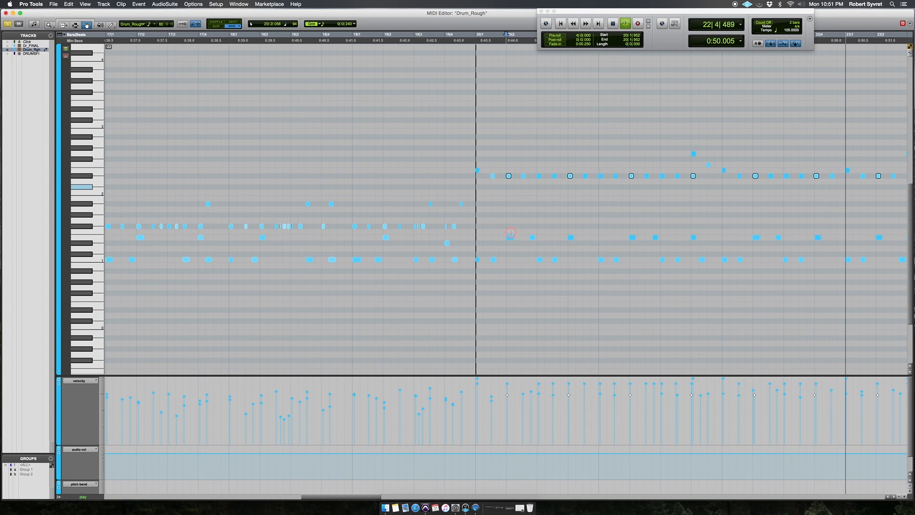
pyautogui.press('super+s')
pyautogui.click(499, 190)
pyautogui.press('space')
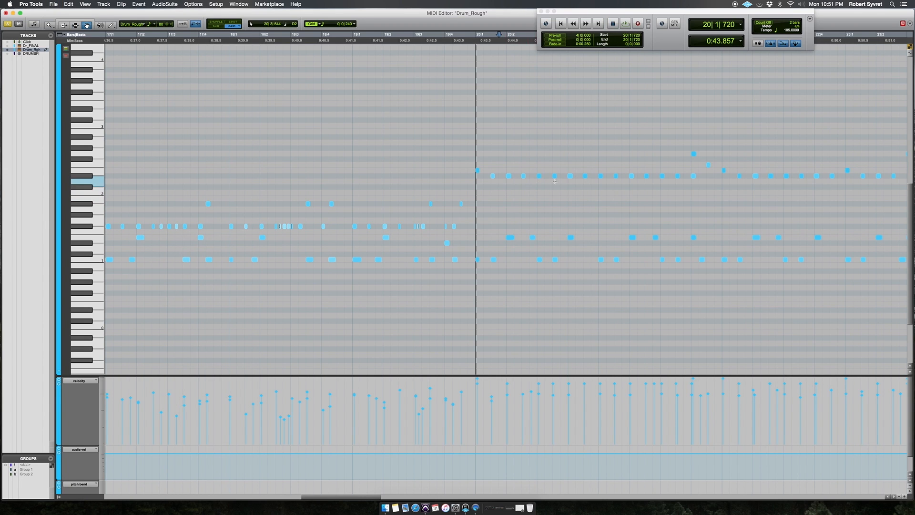
# Strongly lower the velocity of the first steady-pattern hit in the chorus, at 20|1|472
pyautogui.press('F8')
pyautogui.click(493, 176)
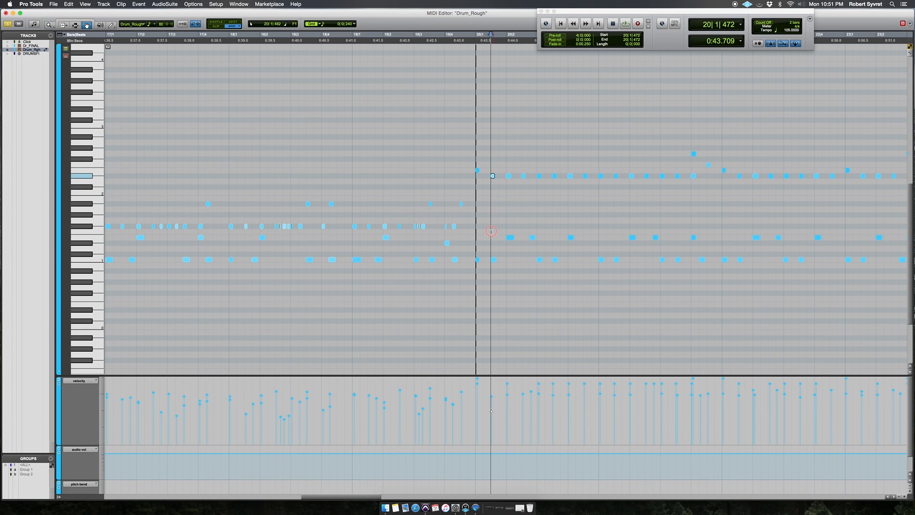
pyautogui.press('F7')
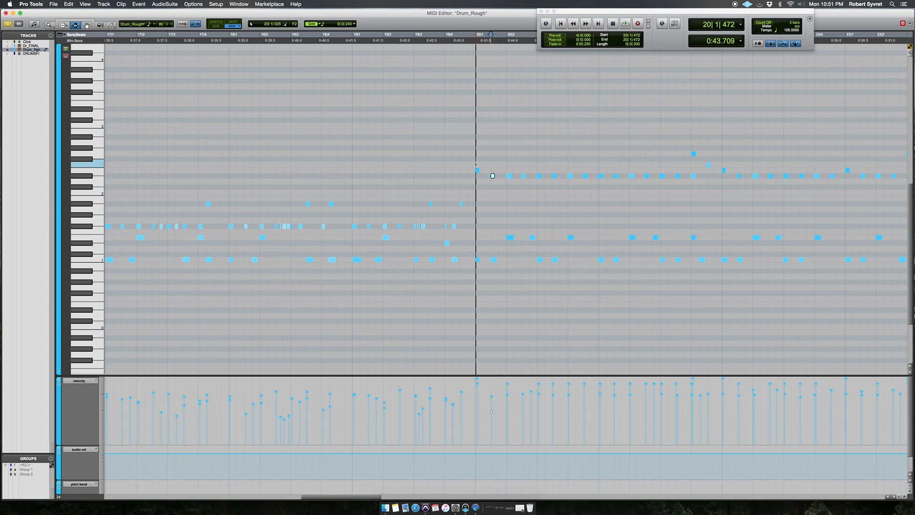
pyautogui.press('F8')
# Lower the velocity of the steady-pattern hit at 20|2|467 to about 98
pyautogui.press('r')
pyautogui.click(508, 189)
pyautogui.press('t')
pyautogui.press('t')
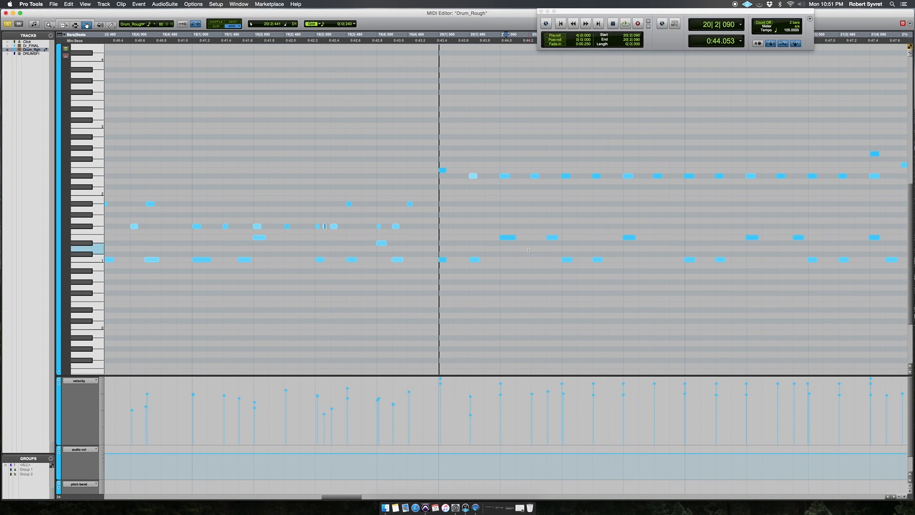
pyautogui.press('r')
pyautogui.press('r')
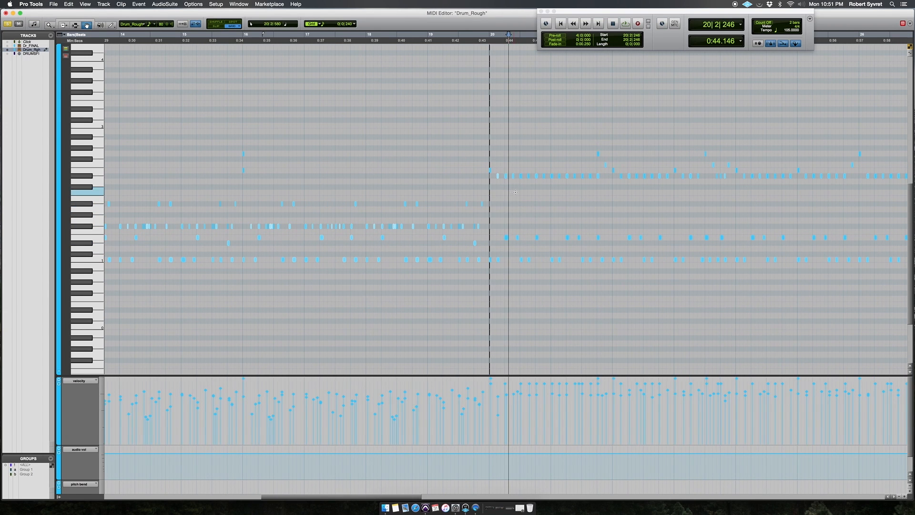
pyautogui.press('t')
pyautogui.press('t')
pyautogui.click(496, 176)
pyautogui.moveTo(525, 176); pyautogui.dragTo(531, 222)
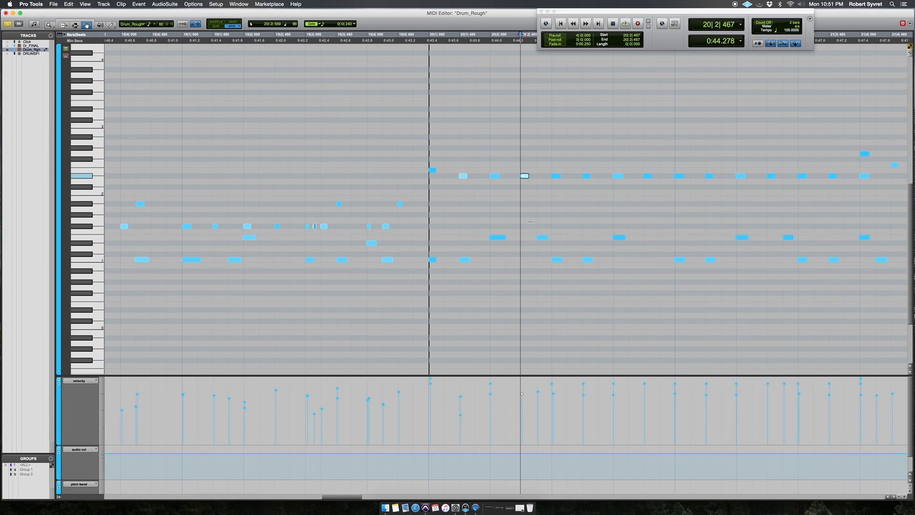
# Individually lower the velocities of the steady-pattern hits from 20|3 to 21|1|461, leaving the beat 4 hit untouched
pyautogui.click(555, 176)
pyautogui.click(586, 177)
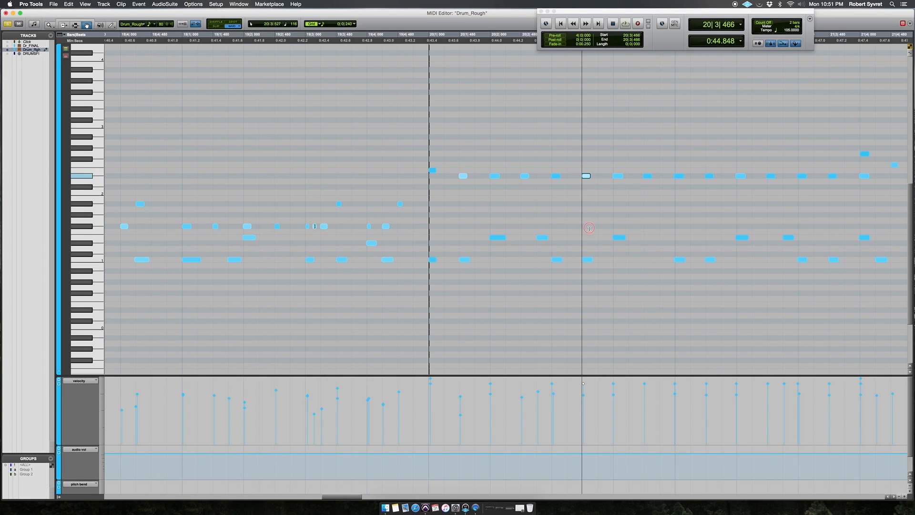
pyautogui.click(556, 176)
pyautogui.click(682, 177)
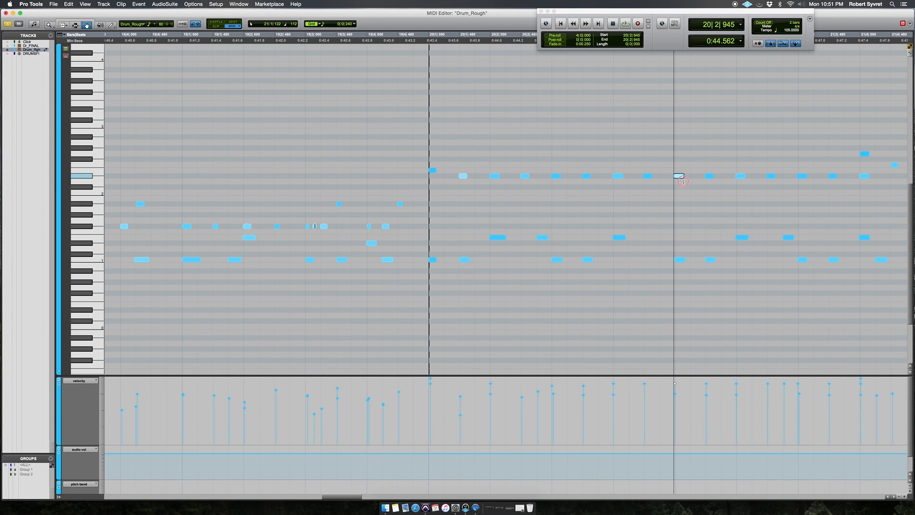
pyautogui.moveTo(647, 176); pyautogui.dragTo(647, 191)
pyautogui.moveTo(708, 176); pyautogui.dragTo(713, 250)
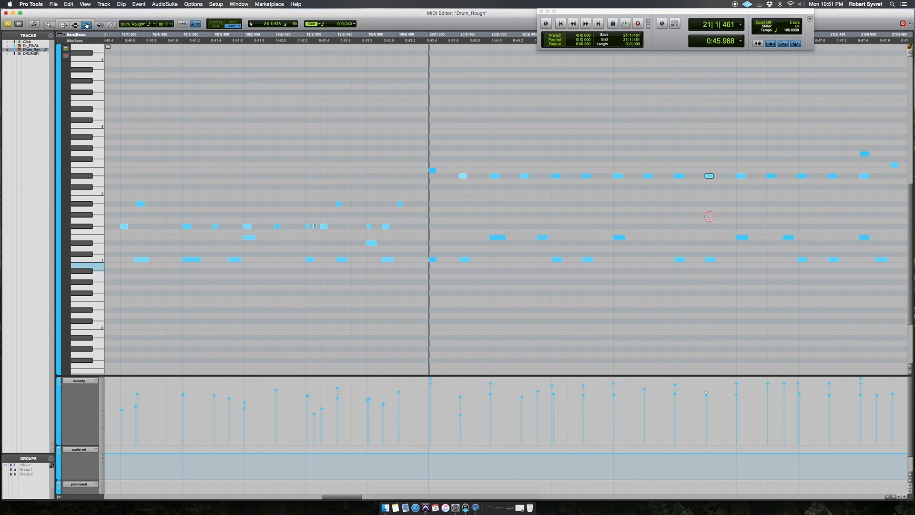
# Lower the velocities of the bar 21 hits one by one, on the offbeat of beat 2 and both hits of beat 3
pyautogui.hscroll(5, 634, 219)
pyautogui.hscroll(5, 611, 222)
pyautogui.click(548, 176)
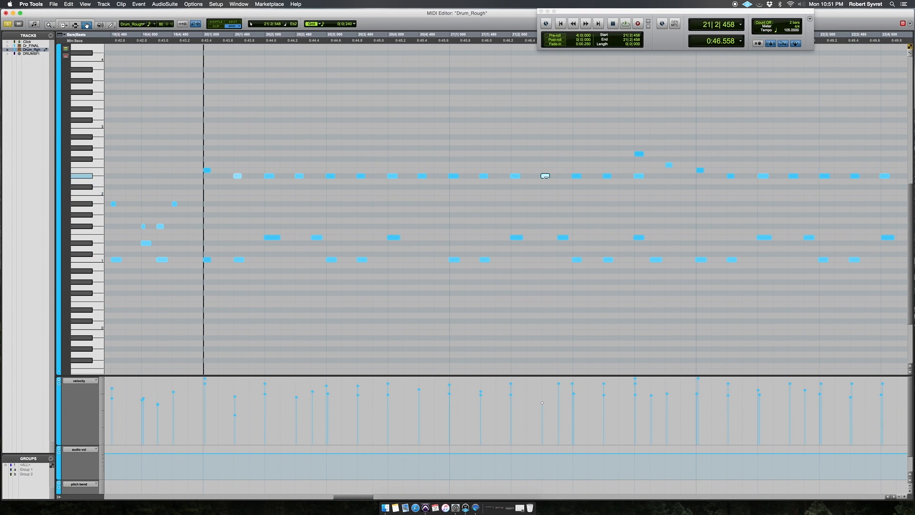
pyautogui.click(515, 177)
pyautogui.click(571, 188)
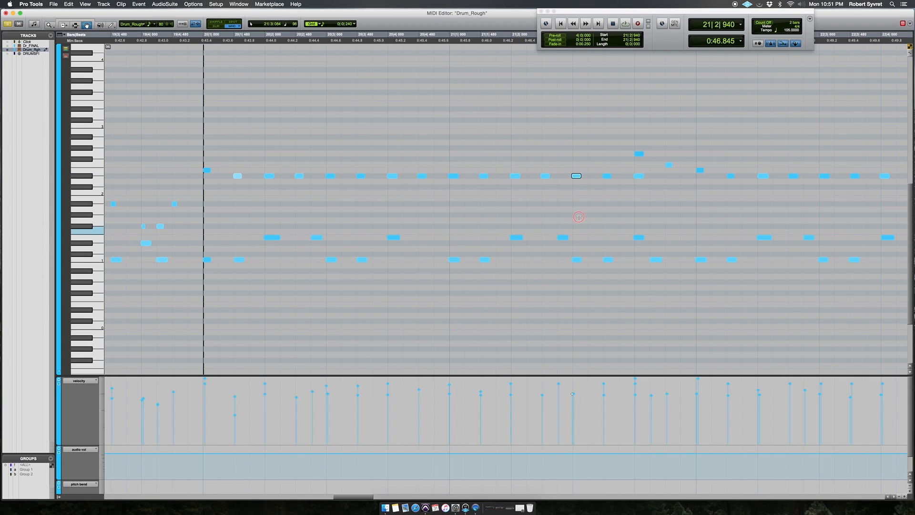
pyautogui.click(610, 215)
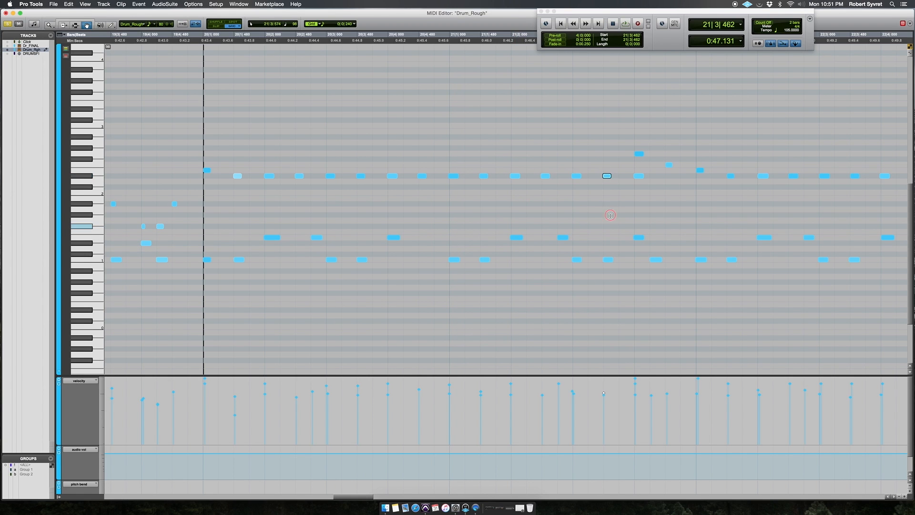
# Strongly lower the hit at 22|1|480 and vary the velocities of the following hits through beat 3 of bar 22
pyautogui.press('super+bracketleft')
pyautogui.press('super+bracketleft')
pyautogui.click(562, 189)
pyautogui.press('super+bracketright')
pyautogui.press('super+bracketright')
pyautogui.hotkey('ctrl', 'Tab')
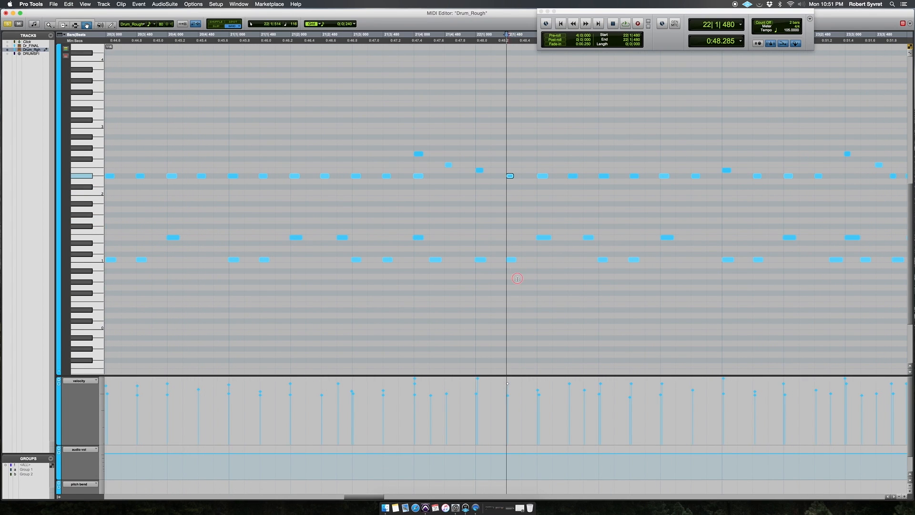
pyautogui.click(572, 175)
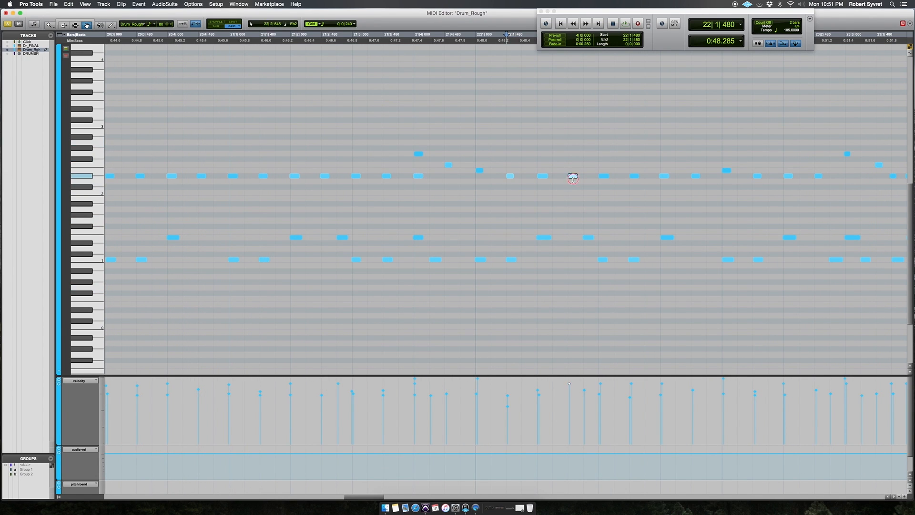
pyautogui.click(633, 176)
pyautogui.click(605, 175)
# Adjust the velocities of the steady-pattern hits from 23|1|480 to 23|2|480 individually
pyautogui.hscroll(5, 607, 209)
pyautogui.click(656, 176)
pyautogui.click(628, 176)
pyautogui.click(685, 176)
# Vary the velocities of the three quick hits around 23|4, making the middle one the softest
pyautogui.hscroll(8, 685, 200)
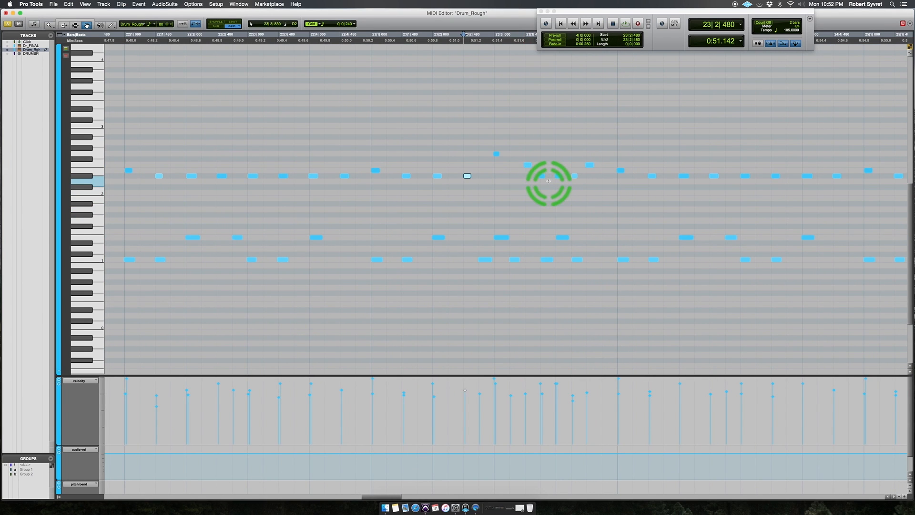
pyautogui.click(543, 176)
pyautogui.moveTo(542, 223); pyautogui.dragTo(542, 209)
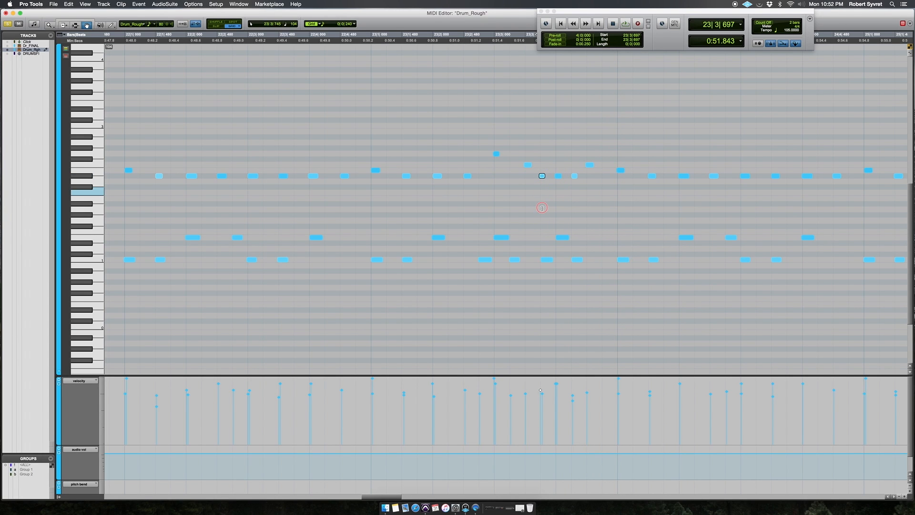
pyautogui.click(559, 176)
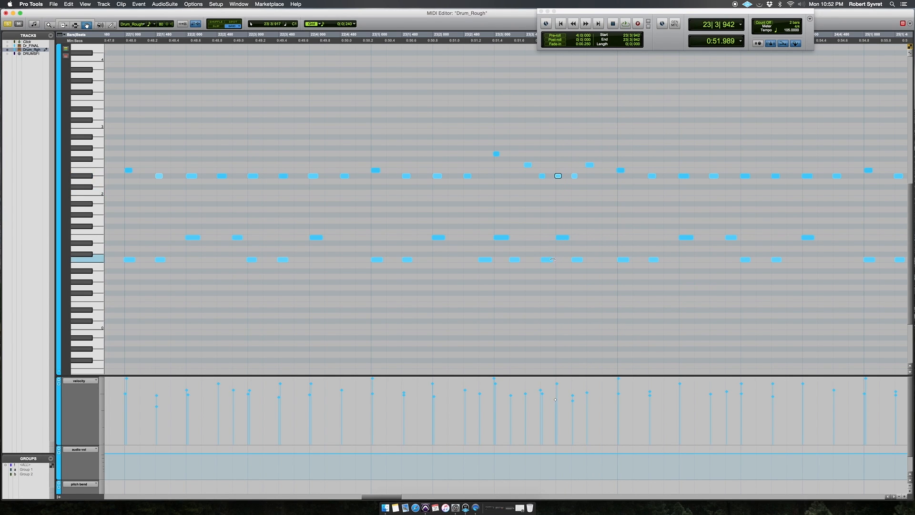
pyautogui.click(575, 189)
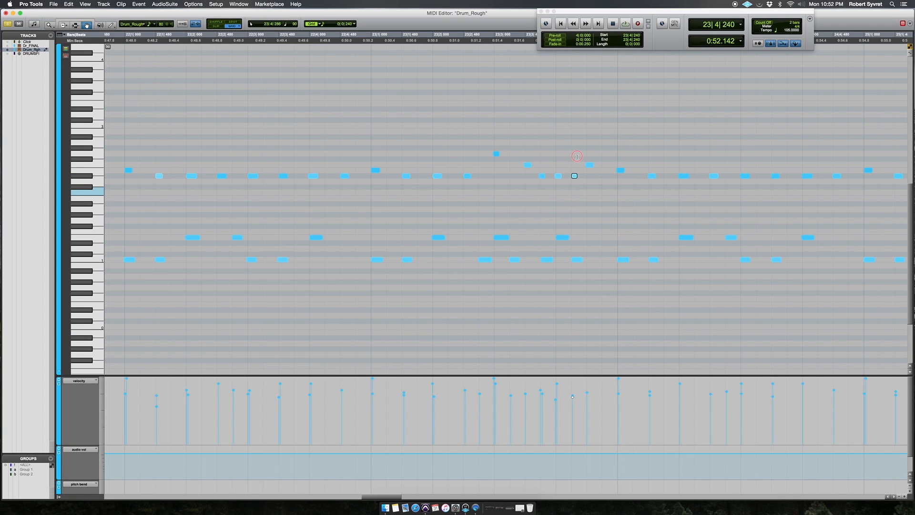
pyautogui.moveTo(577, 163); pyautogui.dragTo(577, 165)
# Fine-tune the velocities of the bar 22 hits at 22|2|480 and 22|3|480
pyautogui.press('r')
pyautogui.press('r')
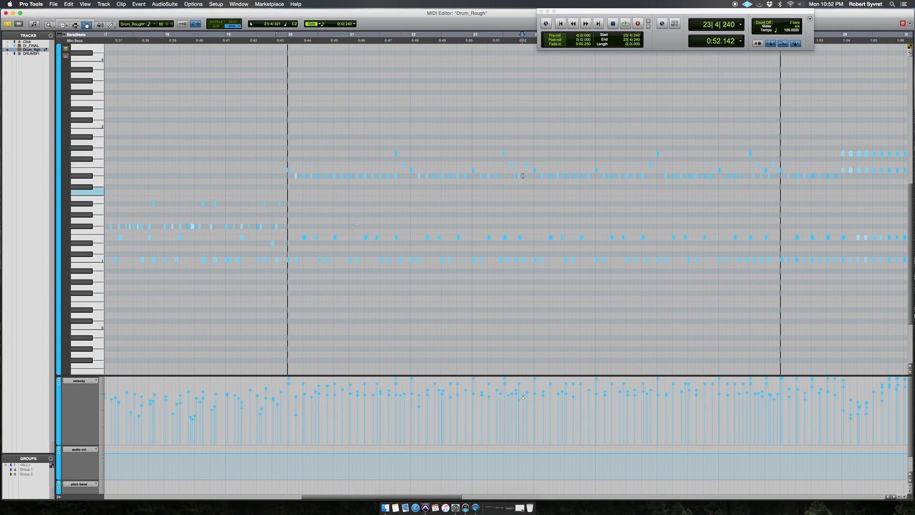
pyautogui.click(291, 188)
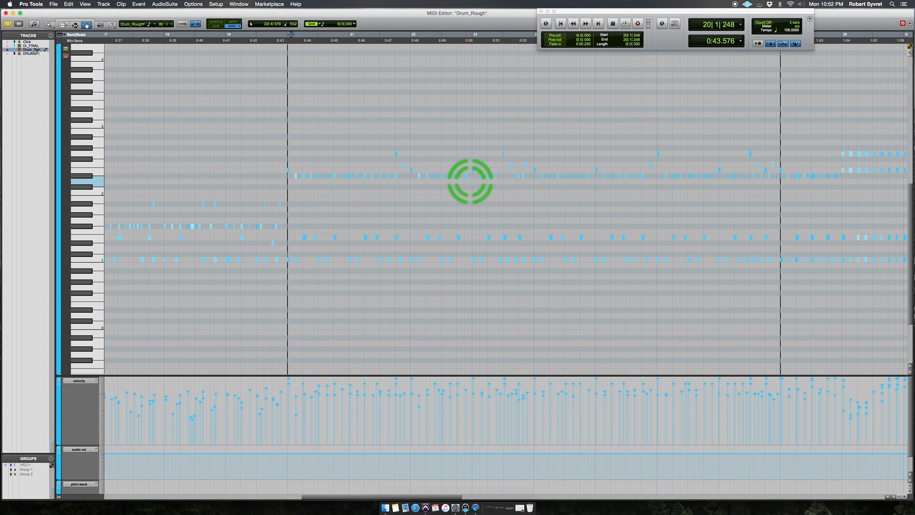
pyautogui.click(434, 176)
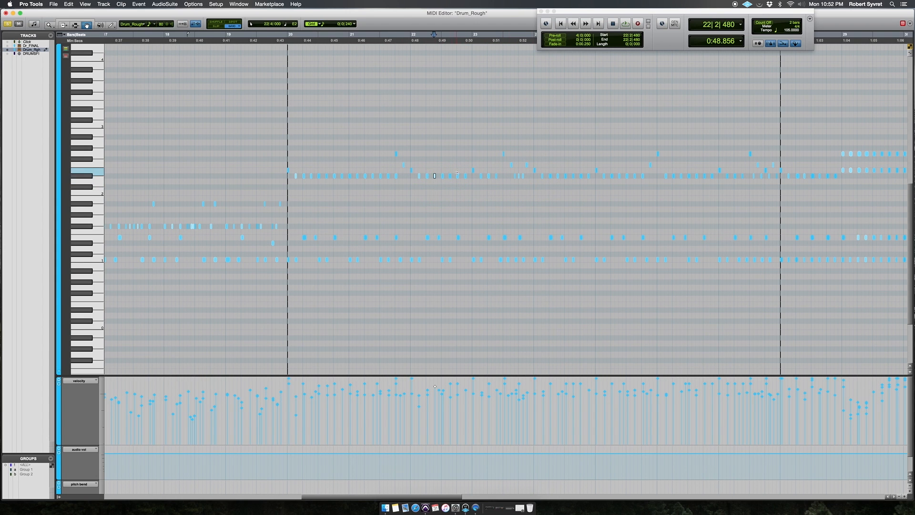
pyautogui.click(450, 176)
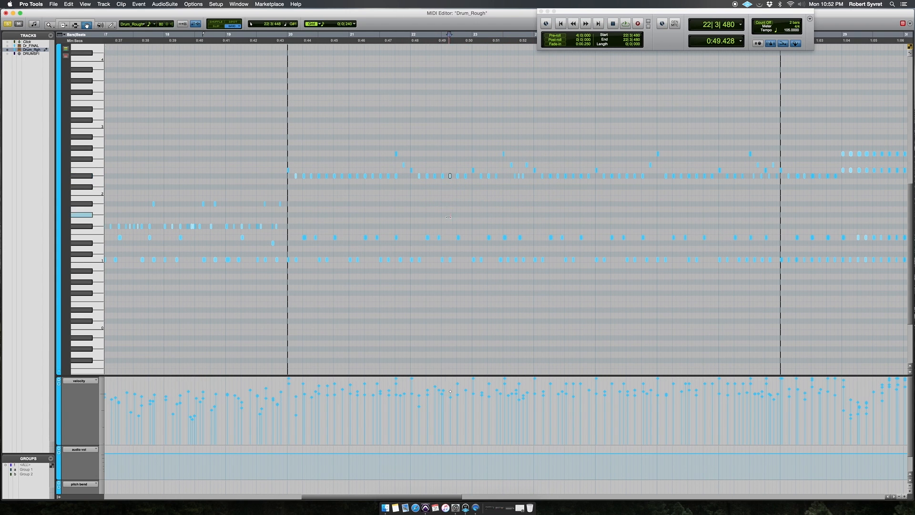
# Play back the chorus from 20|1|000 to hear the edited velocities
pyautogui.click(302, 182)
pyautogui.press('space')
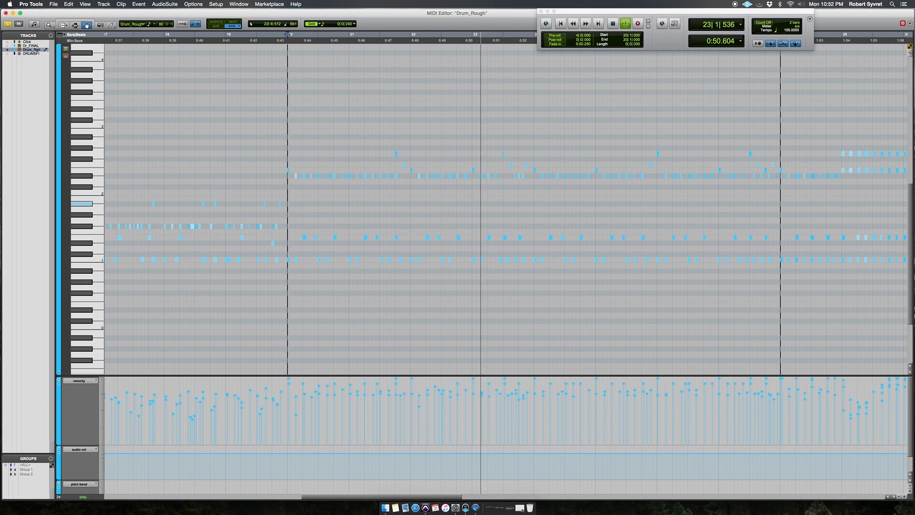
pyautogui.press('space')
# Retouch the quick hits before 23|4, setting the one at 23|3|942 to about 99 and the one at 23|3|697 to about 100
pyautogui.click(518, 186)
pyautogui.press('t')
pyautogui.press('t')
pyautogui.press('t')
pyautogui.click(517, 176)
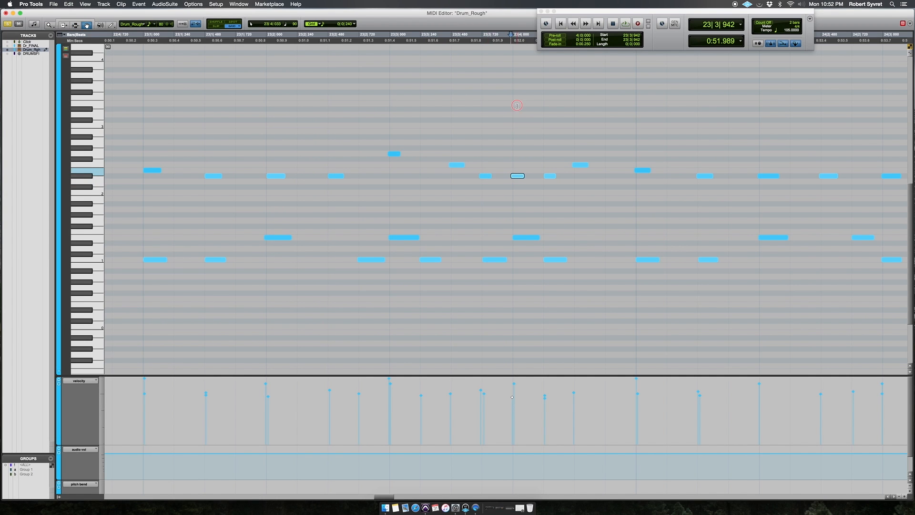
pyautogui.click(484, 191)
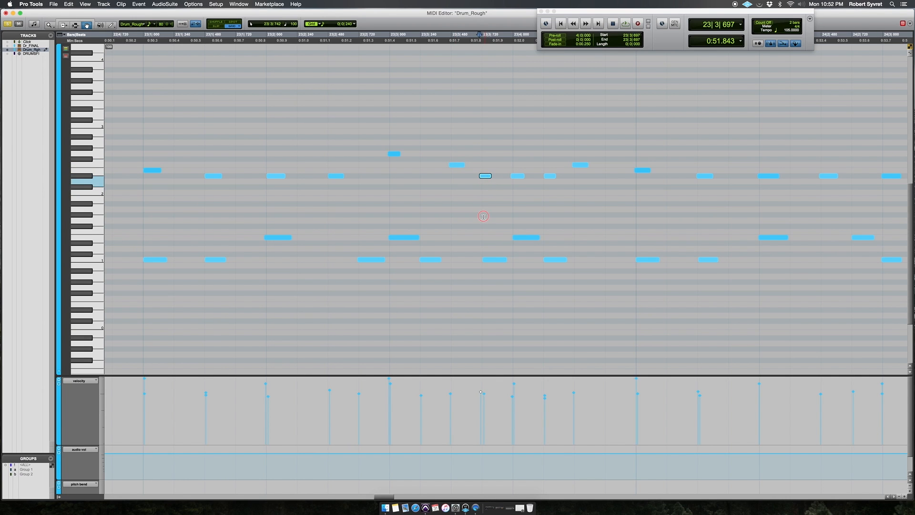
# Lower the velocity of the quick hit at 23|4|240 and play back the fill from 23|2|480
pyautogui.click(549, 185)
pyautogui.press('F6')
pyautogui.click(328, 180)
pyautogui.press('space')
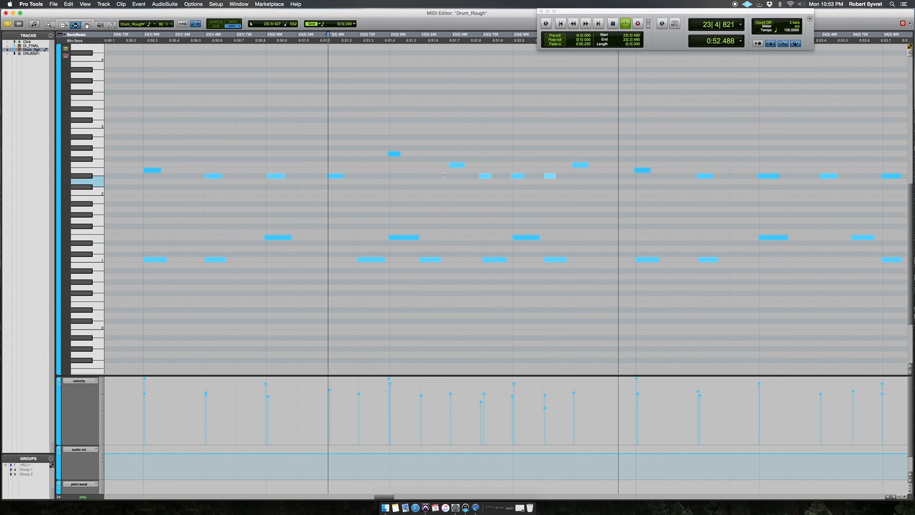
pyautogui.press('space')
# Set the F2 hits at 21|4|480 and 23|3|460 to about 97, adjust the one at 23|4|461, and save the session
pyautogui.press('r')
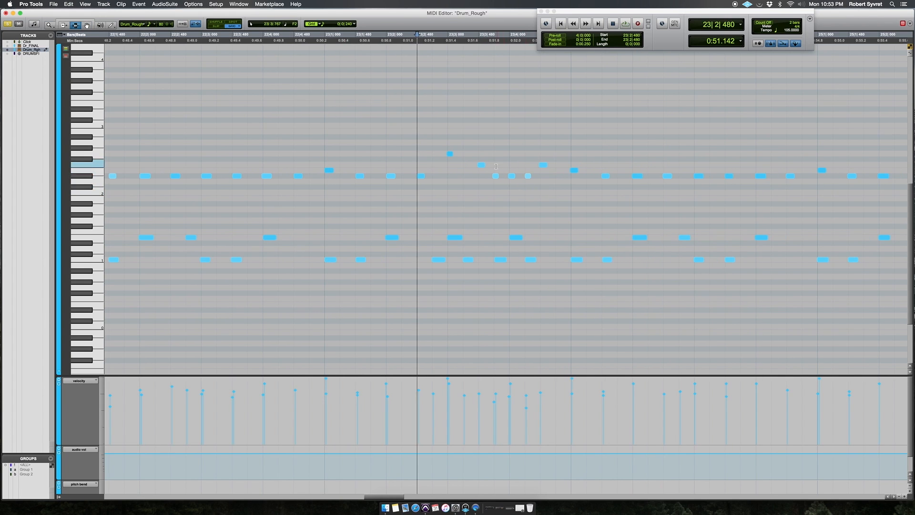
pyautogui.press('r')
pyautogui.press('F8')
pyautogui.click(279, 166)
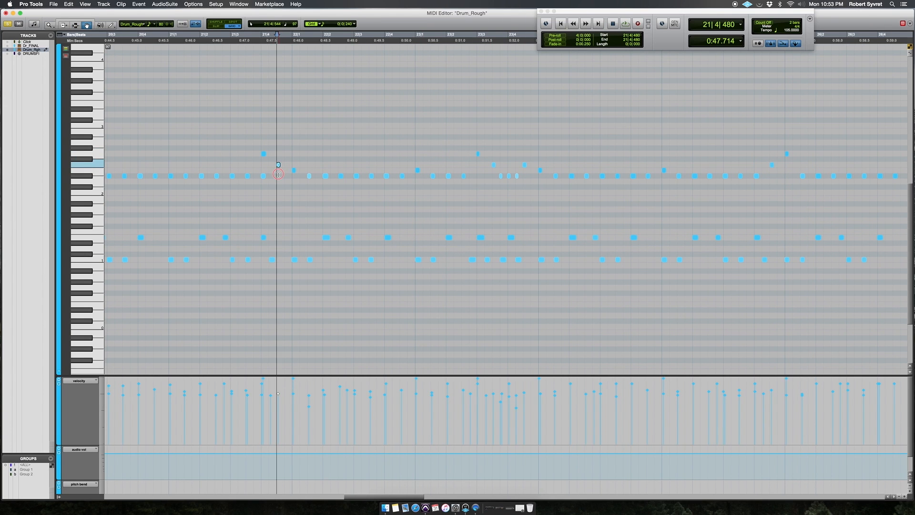
pyautogui.click(494, 165)
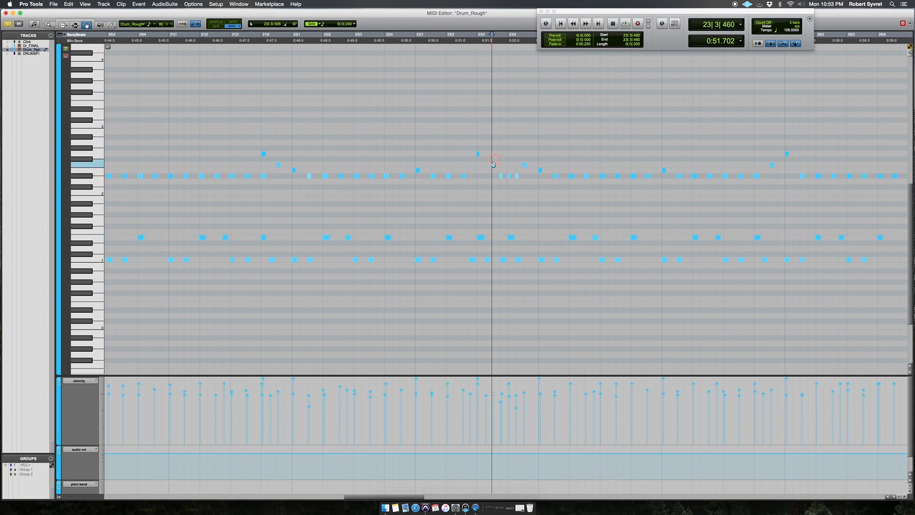
pyautogui.click(525, 165)
pyautogui.press('F7')
pyautogui.press('super+s')
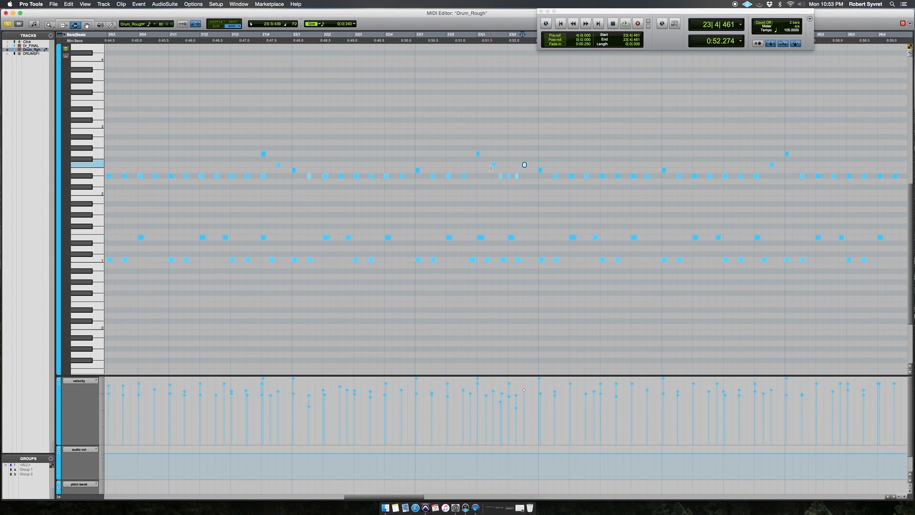
# Retouch the velocities of the F2 hits at 21|4|480 and 23|3|460 and play back from 23|2|240
pyautogui.moveTo(278, 165); pyautogui.dragTo(278, 183)
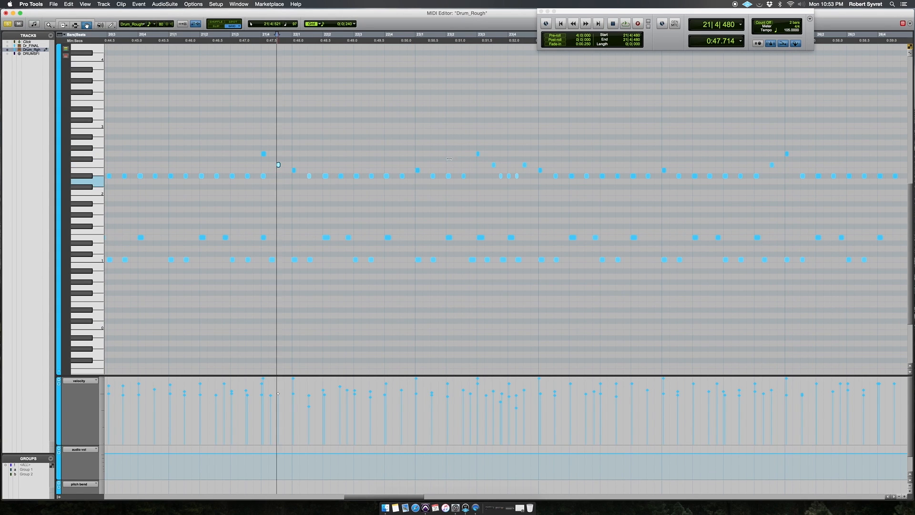
pyautogui.moveTo(493, 165); pyautogui.dragTo(494, 179)
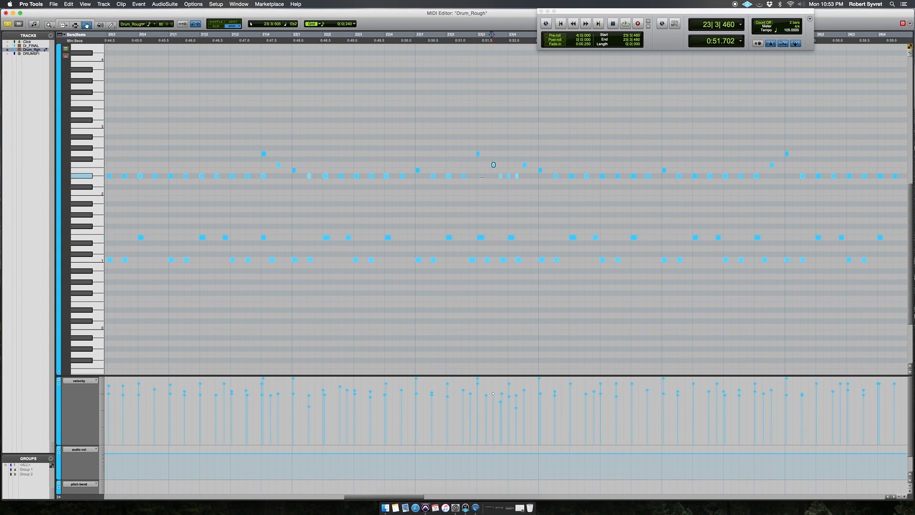
pyautogui.click(455, 166)
pyautogui.press('space')
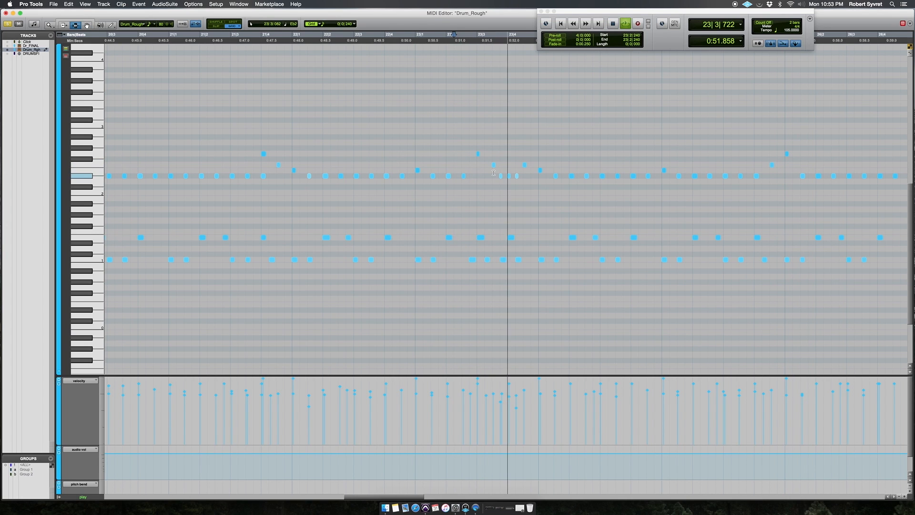
pyautogui.press('space')
# Fine-tune the velocities of the three quick hits at 23|3|942, 23|3|697 and 23|4|240
pyautogui.click(509, 186)
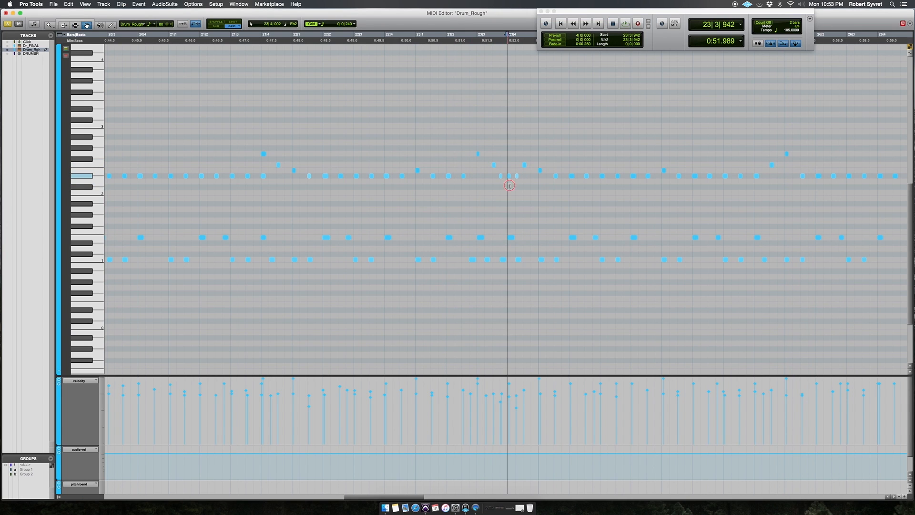
pyautogui.click(502, 185)
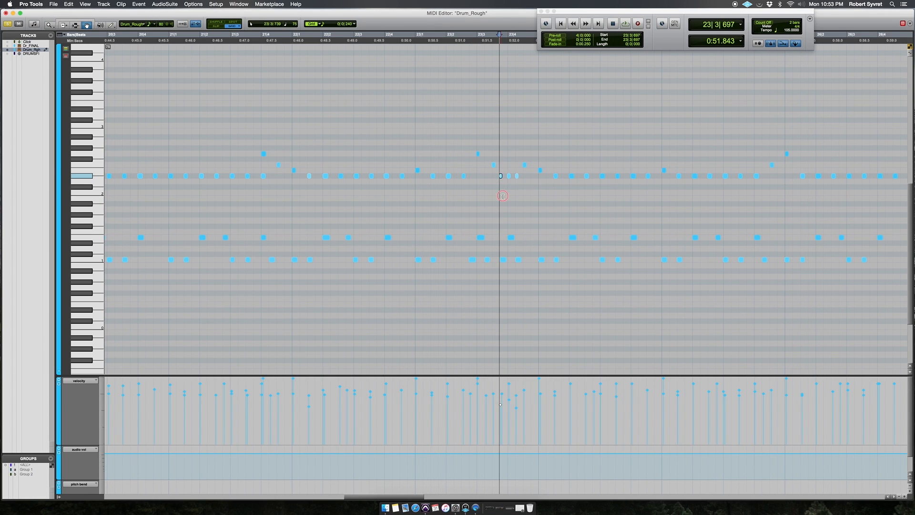
pyautogui.click(515, 187)
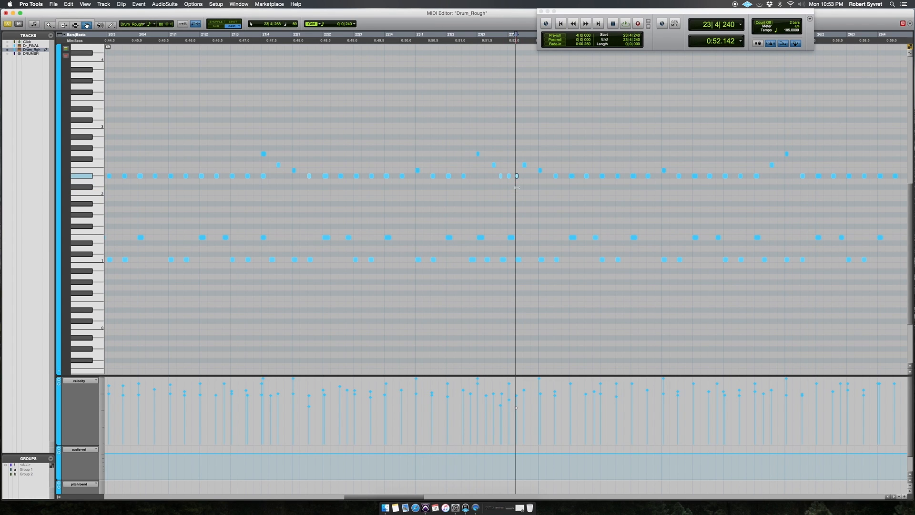
# Play back the retouched fill from 23|2|720 and save the session
pyautogui.click(465, 165)
pyautogui.press('space')
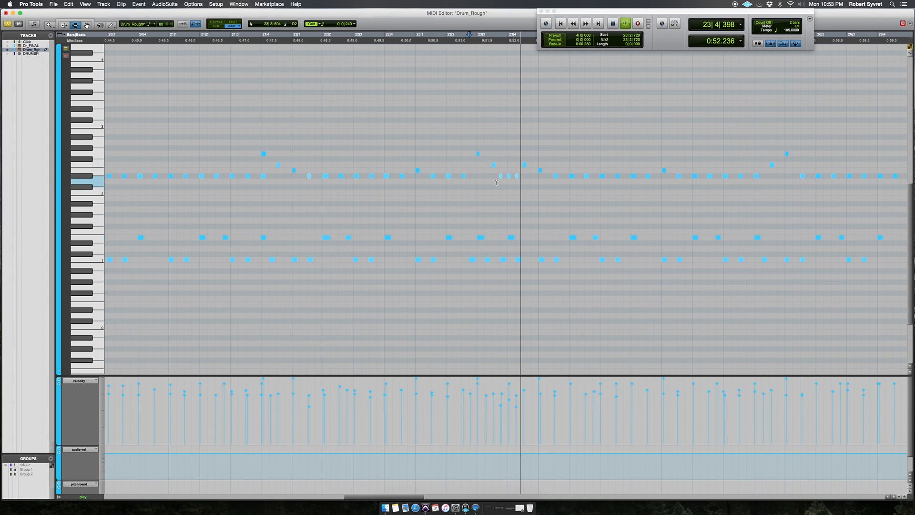
pyautogui.press('r')
pyautogui.press('r')
pyautogui.press('space')
pyautogui.press('super+s')
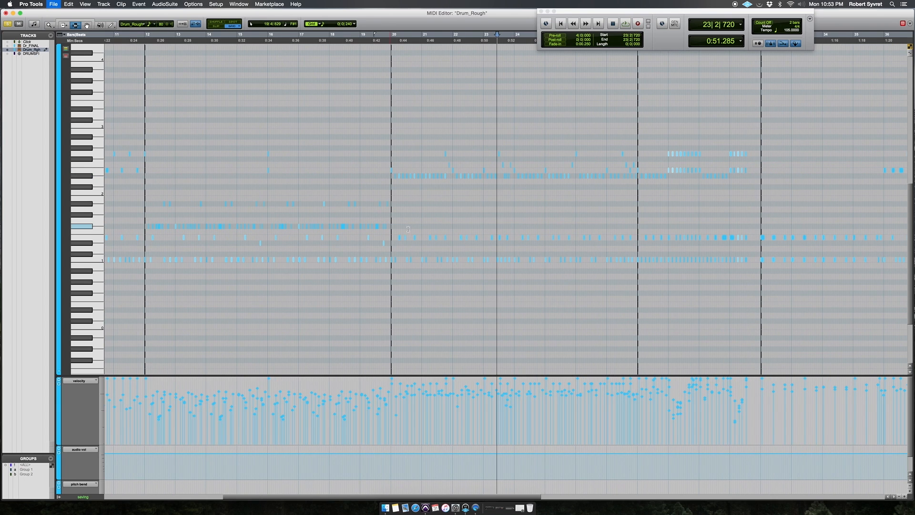
# Examine the E1 hits at the start of the chorus, from bar 20 onward
pyautogui.click(402, 228)
pyautogui.press('t')
pyautogui.press('t')
pyautogui.press('t')
pyautogui.press('r')
pyautogui.press('r')
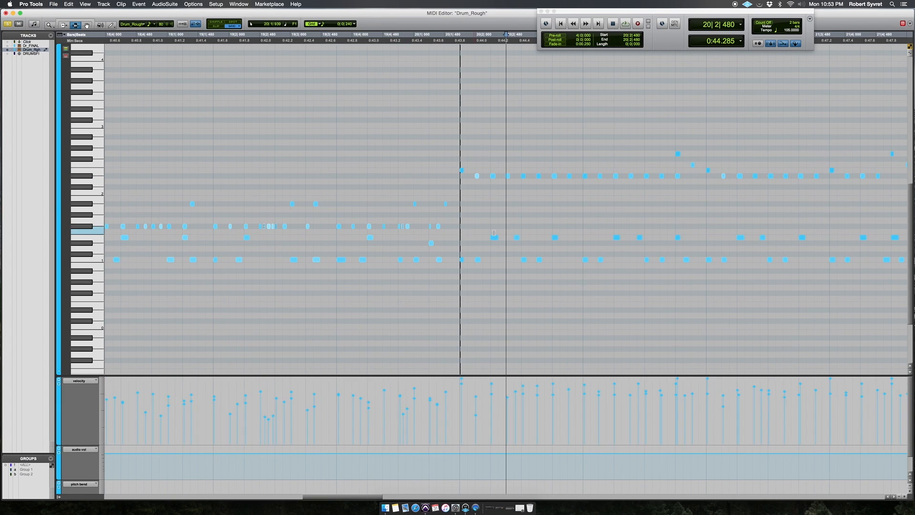
pyautogui.press('r')
pyautogui.click(524, 242)
pyautogui.press('t')
pyautogui.press('t')
pyautogui.press('F8')
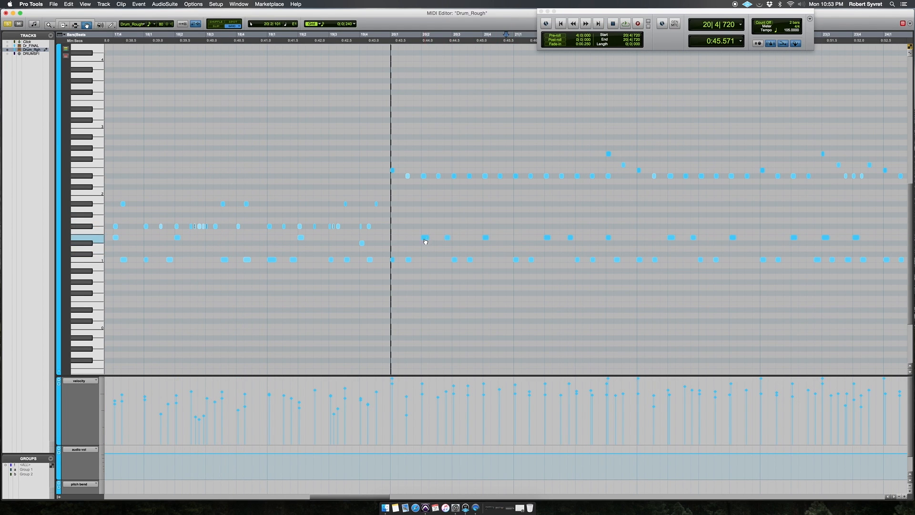
pyautogui.press('F7')
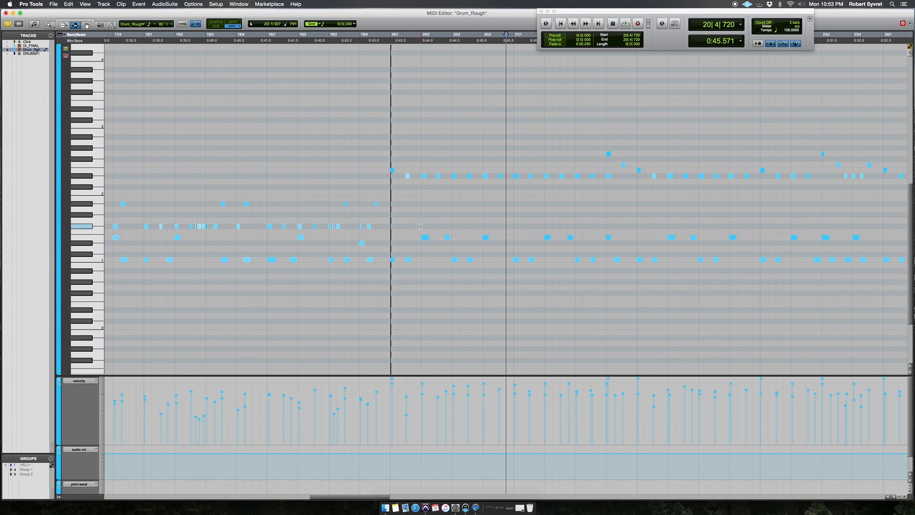
# Lower the velocities of the three E1 ghost hits after beat 2 of bars 20, 21 and 22 together, and play them back
pyautogui.press('F8')
pyautogui.click(437, 234)
pyautogui.click(447, 237)
pyautogui.keyDown('shift'); pyautogui.click(570, 236); pyautogui.keyUp('shift')
pyautogui.keyDown('shift'); pyautogui.click(693, 237); pyautogui.keyUp('shift')
pyautogui.hscroll(6, 779, 244)
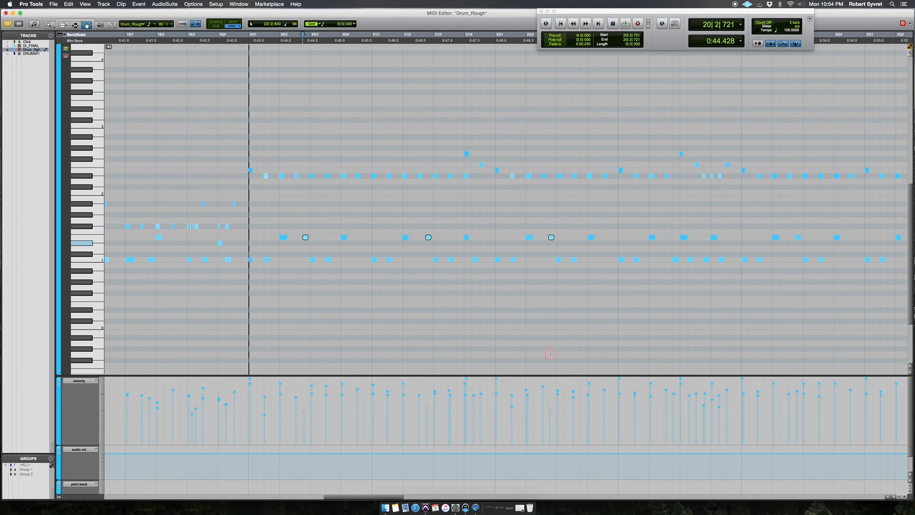
pyautogui.press('space')
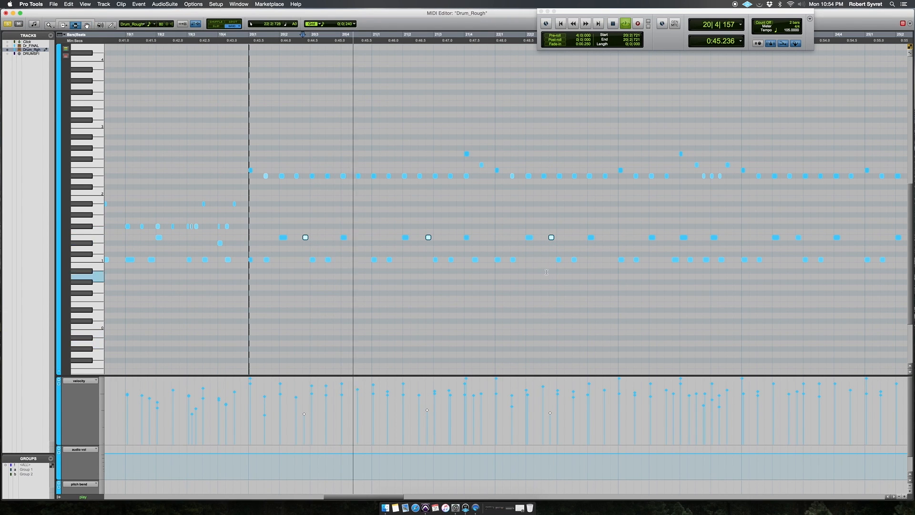
# Try much softer velocities on the three selected E1 ghost hits and play back from 20|2|721
pyautogui.press('space')
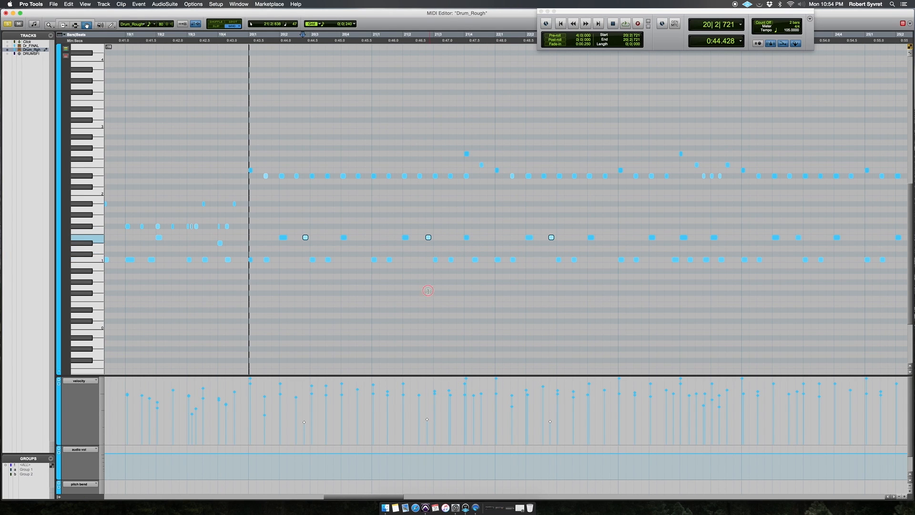
pyautogui.press('F7')
pyautogui.press('space')
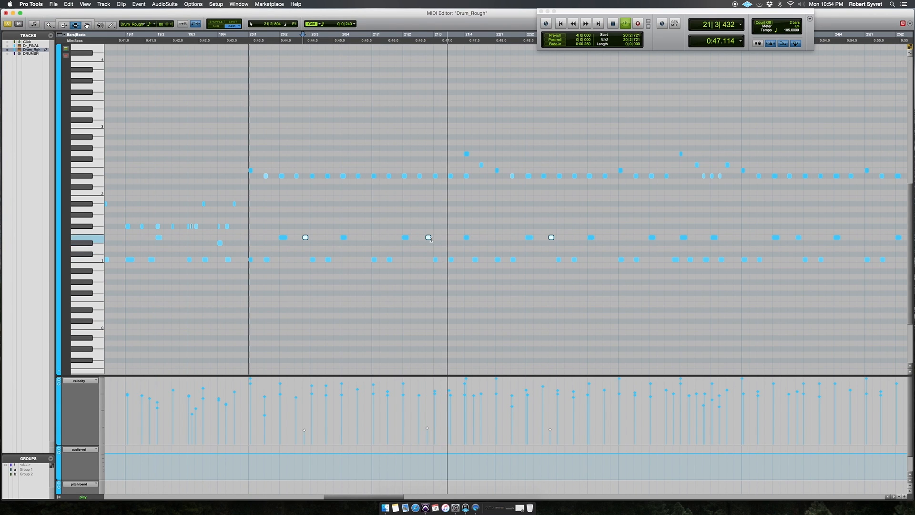
pyautogui.press('space')
# Raise the three E1 ghost hits to a velocity of about 47 and play back from 20|1|760
pyautogui.press('F8')
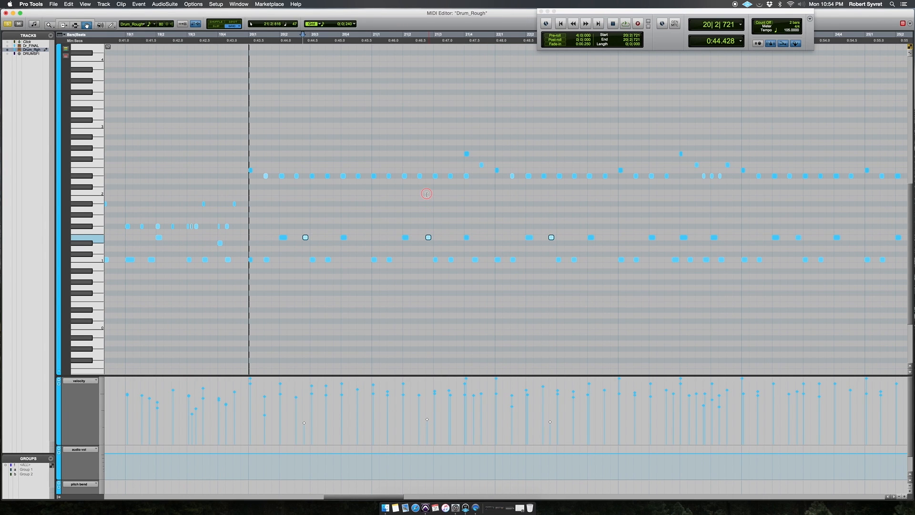
pyautogui.press('F7')
pyautogui.press('F8')
pyautogui.click(430, 242)
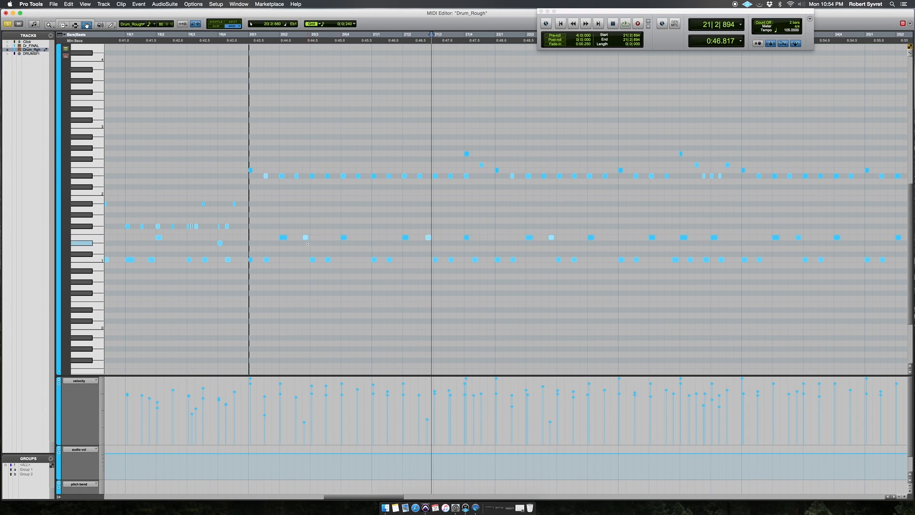
pyautogui.click(273, 212)
pyautogui.press('space')
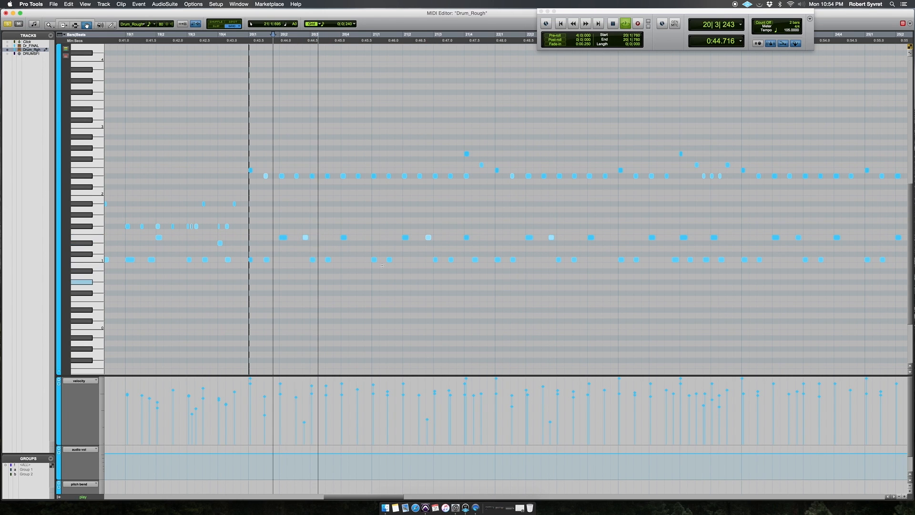
# Reselect the E1 ghost hits in bars 20, 21 and 22 and raise them to about 64 while checking playback
pyautogui.click(304, 238)
pyautogui.keyDown('shift'); pyautogui.click(429, 238); pyautogui.keyUp('shift')
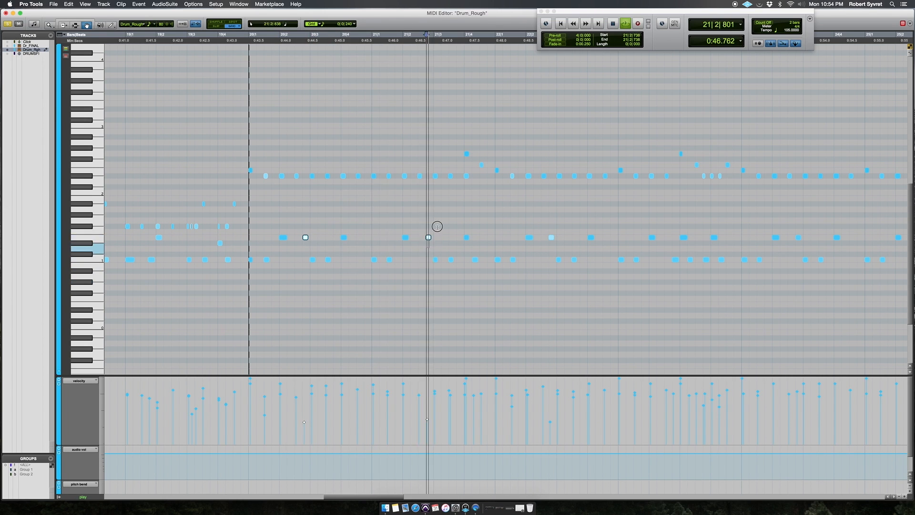
pyautogui.keyDown('shift'); pyautogui.click(551, 237); pyautogui.keyUp('shift')
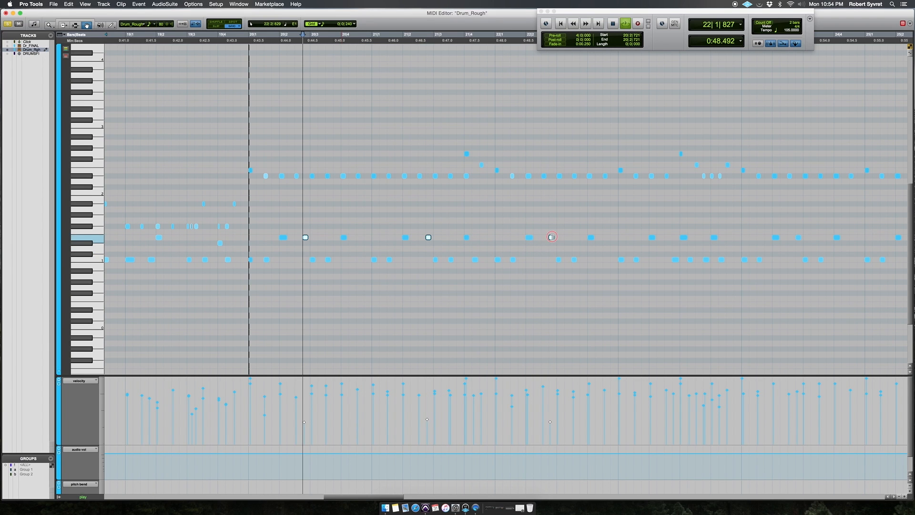
pyautogui.press('space')
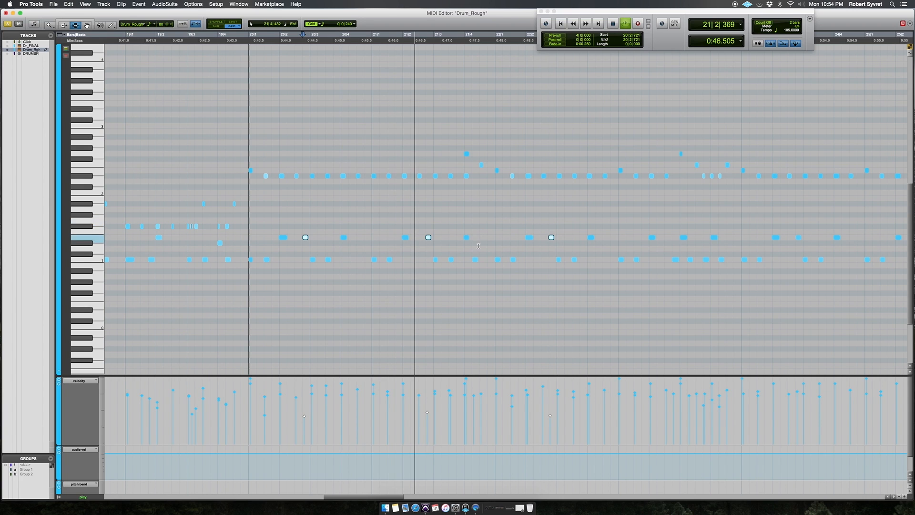
pyautogui.press('F8')
pyautogui.click(428, 236)
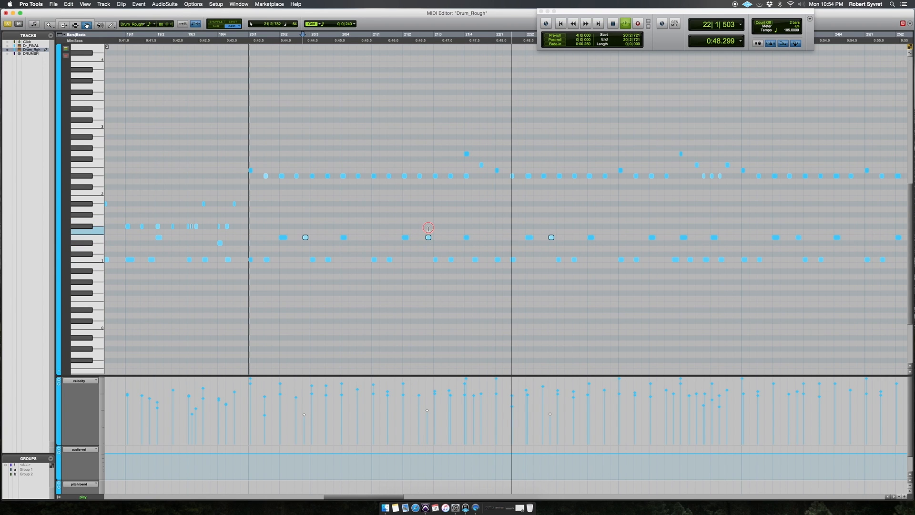
pyautogui.press('F7')
pyautogui.press('space')
# Set the E1 hits at 20|1|947, 20|3|945 and 21|1|938 to velocities of about 110, 104 and 97
pyautogui.click(286, 250)
pyautogui.moveTo(283, 237); pyautogui.dragTo(284, 250)
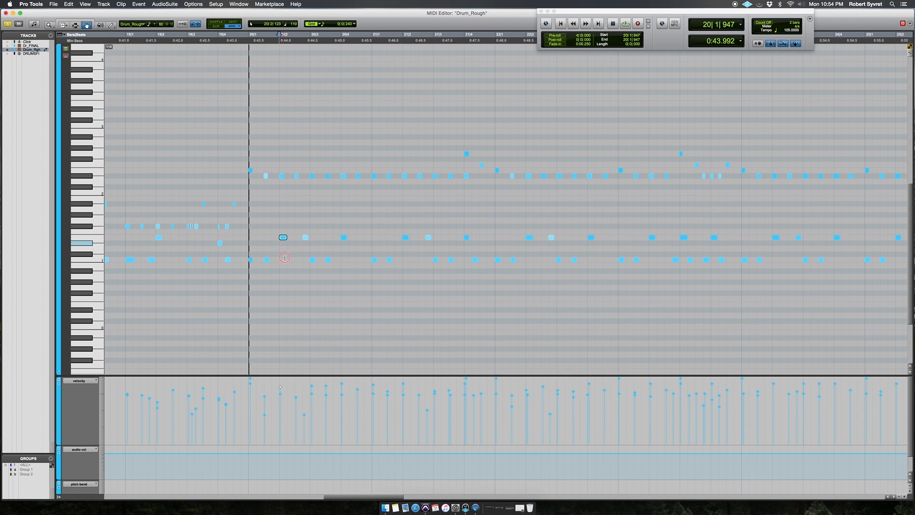
pyautogui.moveTo(343, 237); pyautogui.dragTo(344, 265)
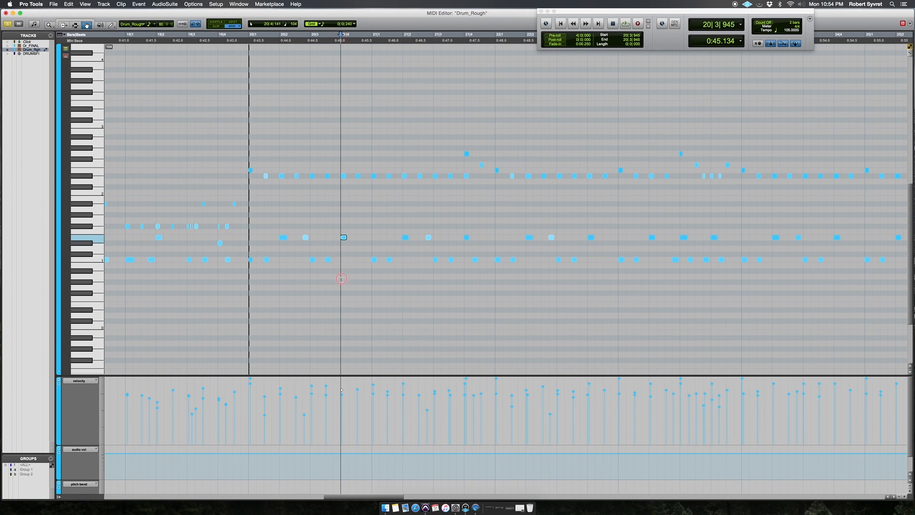
pyautogui.moveTo(405, 237); pyautogui.dragTo(402, 273)
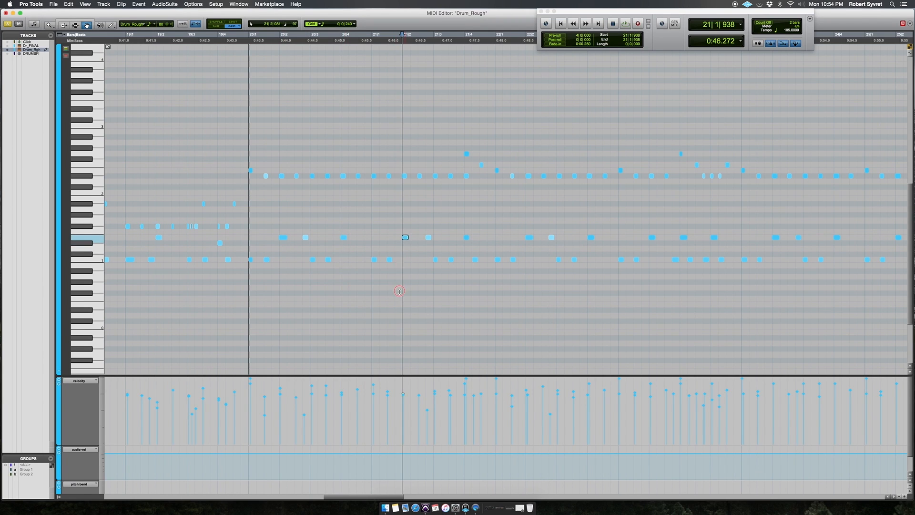
# Vary the velocities of the E1 hits at 21|3|942, 22|4|000 and 22|1|940
pyautogui.moveTo(466, 237); pyautogui.dragTo(468, 246)
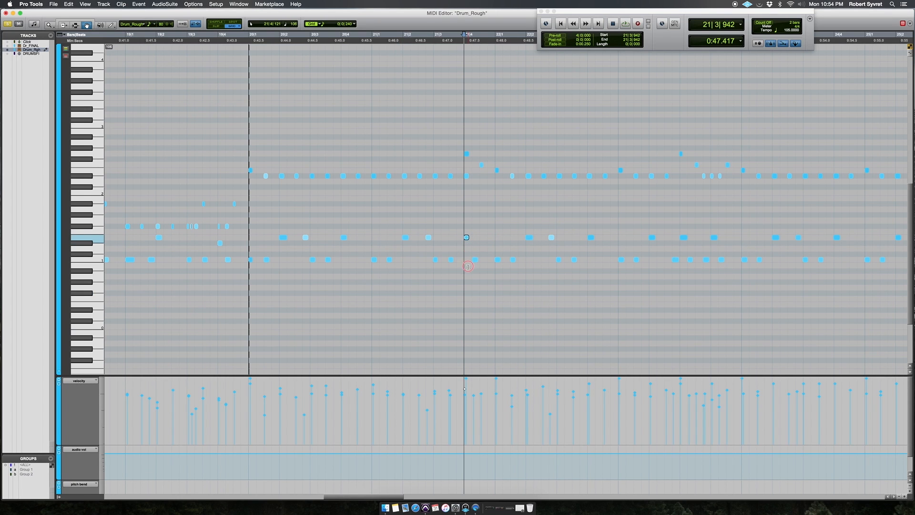
pyautogui.moveTo(592, 237); pyautogui.dragTo(593, 257)
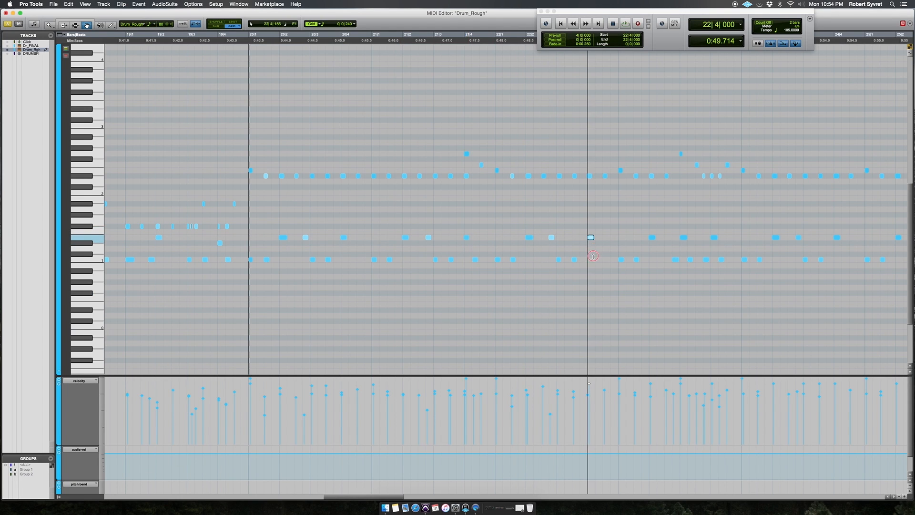
pyautogui.click(529, 237)
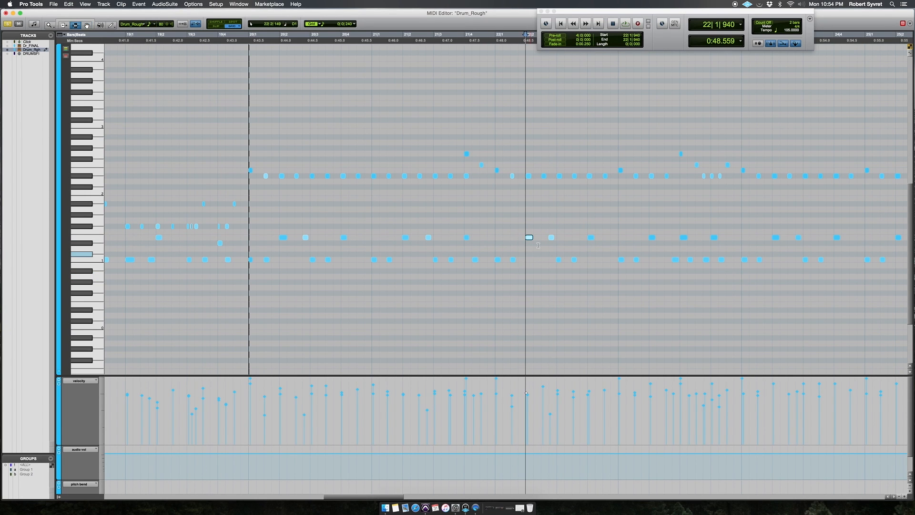
# Set the E1 hit at 23|1|942 to a velocity of about 106 and lower the one at 23|2|950
pyautogui.press('r')
pyautogui.press('r')
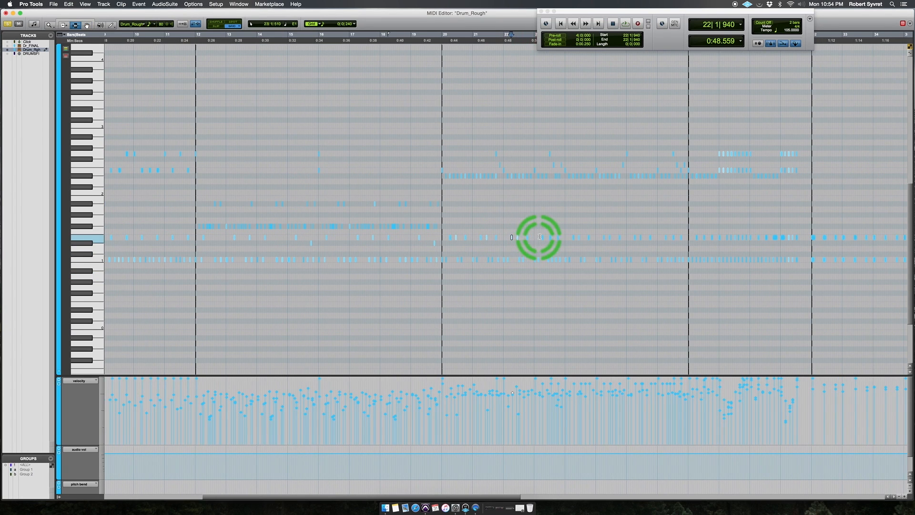
pyautogui.click(544, 236)
pyautogui.press('t')
pyautogui.press('t')
pyautogui.press('F8')
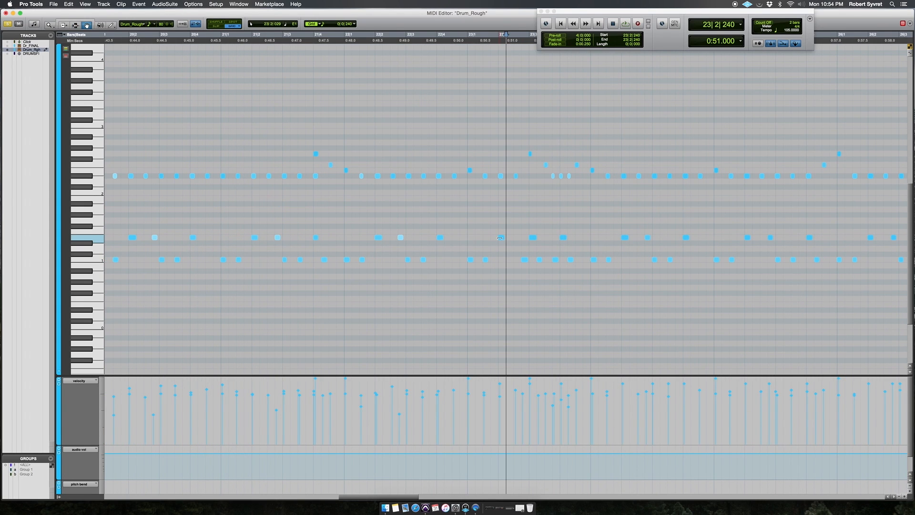
pyautogui.click(500, 245)
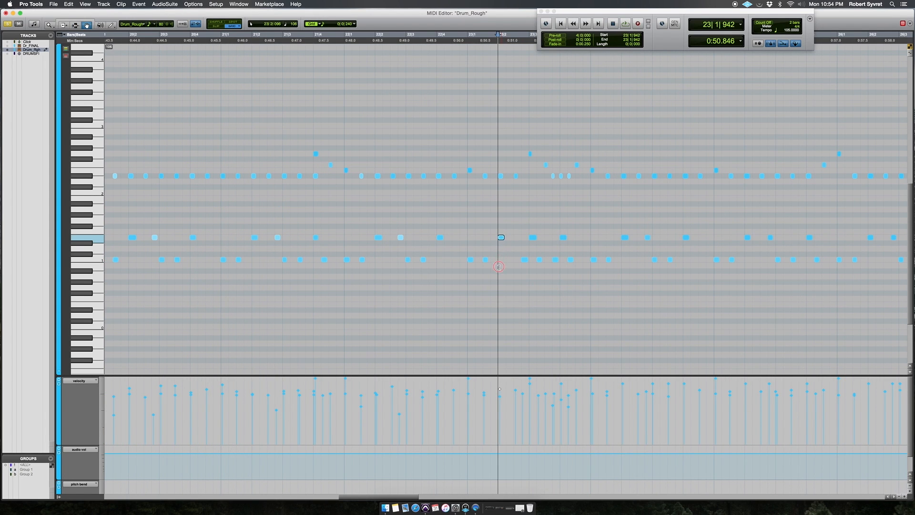
pyautogui.click(532, 238)
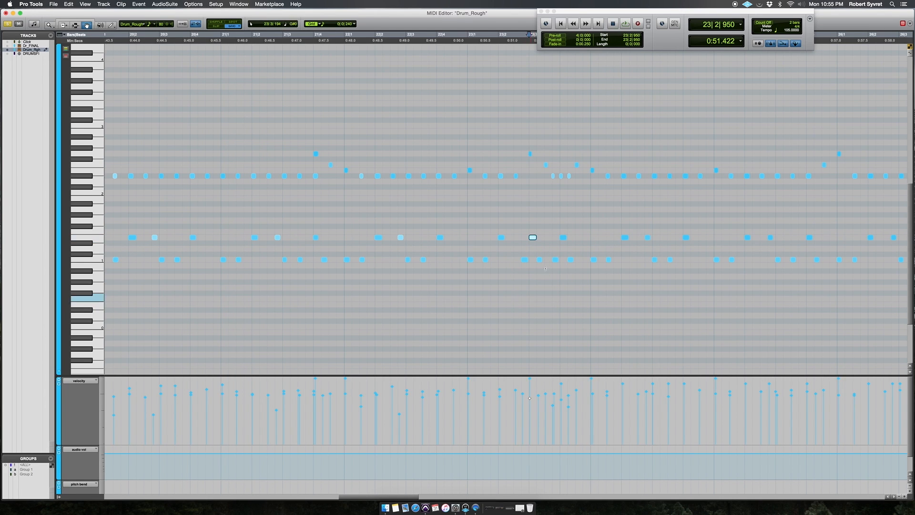
pyautogui.click(477, 210)
pyautogui.click(509, 209)
pyautogui.click(536, 209)
pyautogui.moveTo(539, 212); pyautogui.dragTo(449, 213)
pyautogui.press('Delete')
pyautogui.press('super+s')
# Lower the velocity of the E1 hit at 23|3|956 slightly and move the note down a semitone to D#1
pyautogui.click(563, 237)
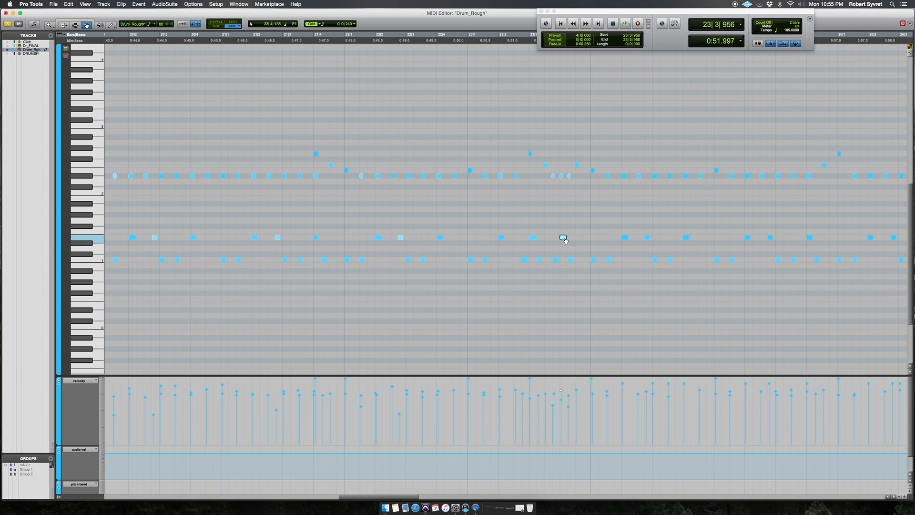
pyautogui.press('F8')
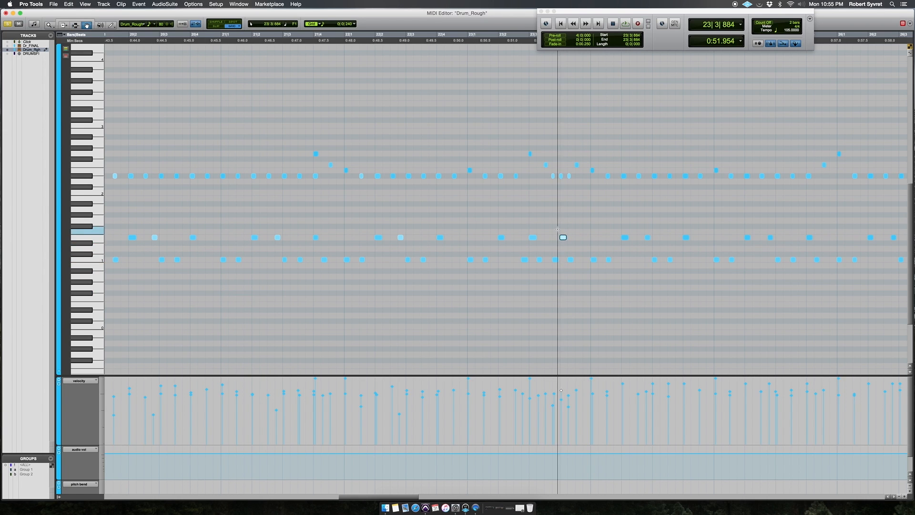
pyautogui.click(564, 239)
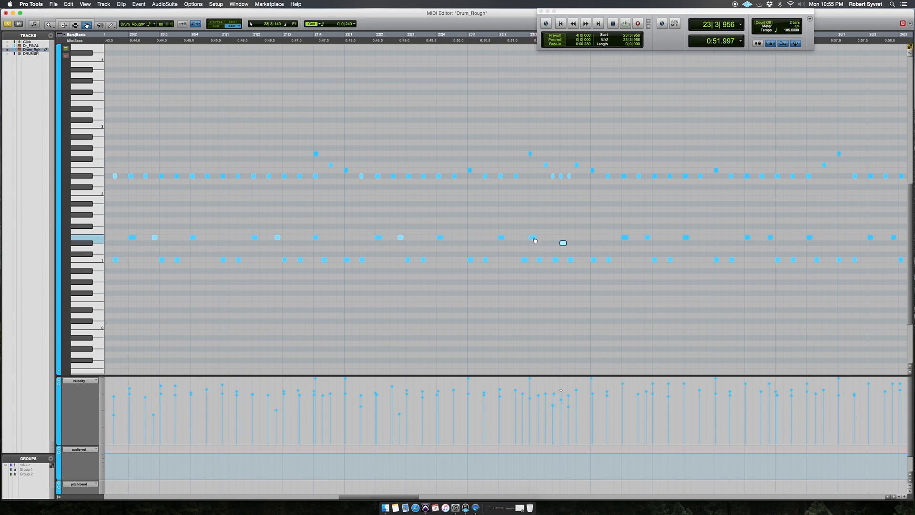
# Try the E1 hit at 23|2|950 on D1 and play back the fill from 23|1|000
pyautogui.click(503, 239)
pyautogui.click(533, 238)
pyautogui.press('super+s')
pyautogui.press('r')
pyautogui.press('super+s')
pyautogui.click(487, 213)
pyautogui.press('space')
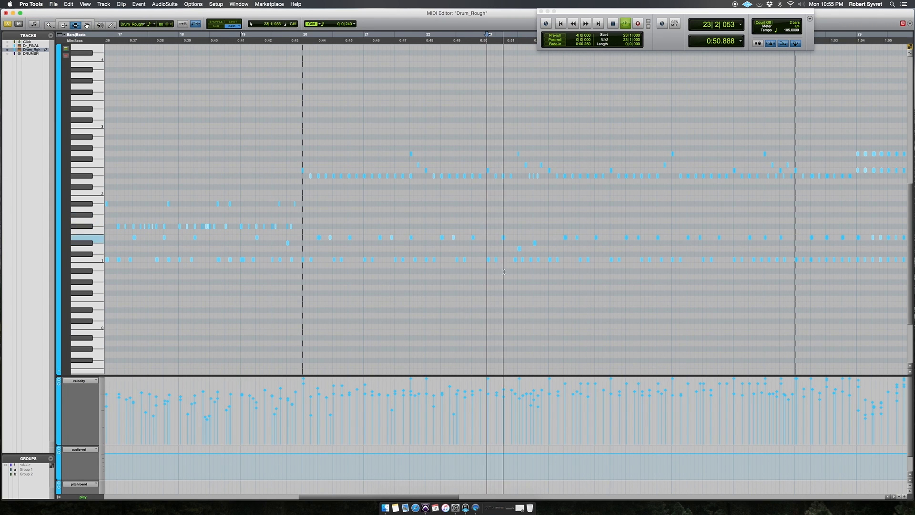
pyautogui.press('space')
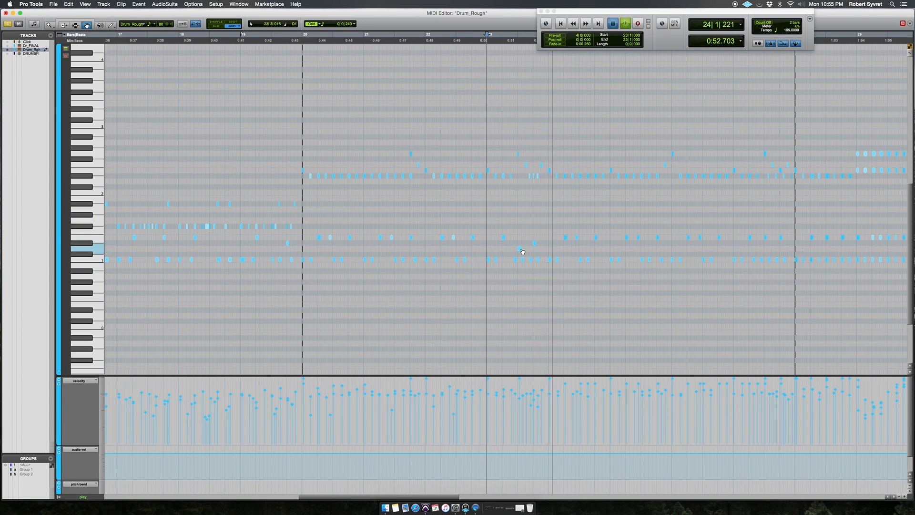
# Move the hit at 23|2|950 back up from D1 to E1
pyautogui.click(520, 248)
pyautogui.click(520, 239)
pyautogui.click(519, 237)
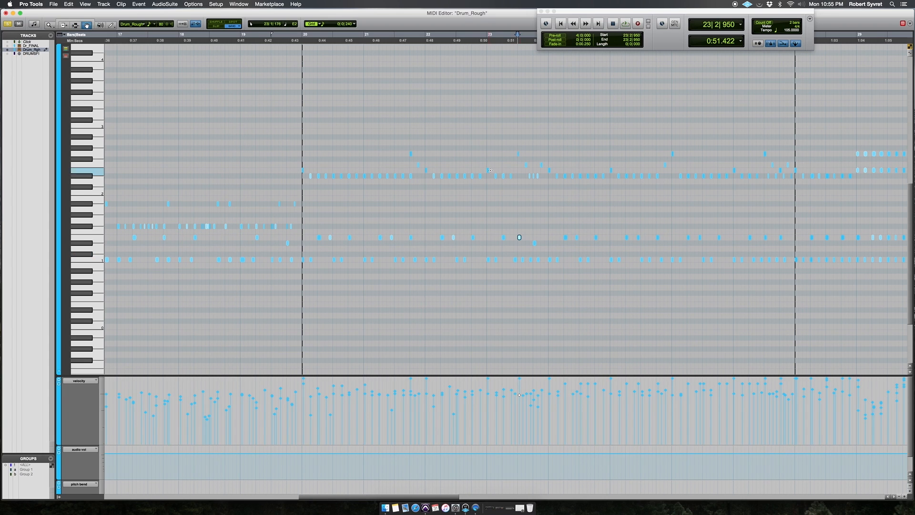
# Lower the velocity of the D#2 hit at 23|1|480 and play back from the start of bar 23
pyautogui.moveTo(496, 177); pyautogui.dragTo(496, 185)
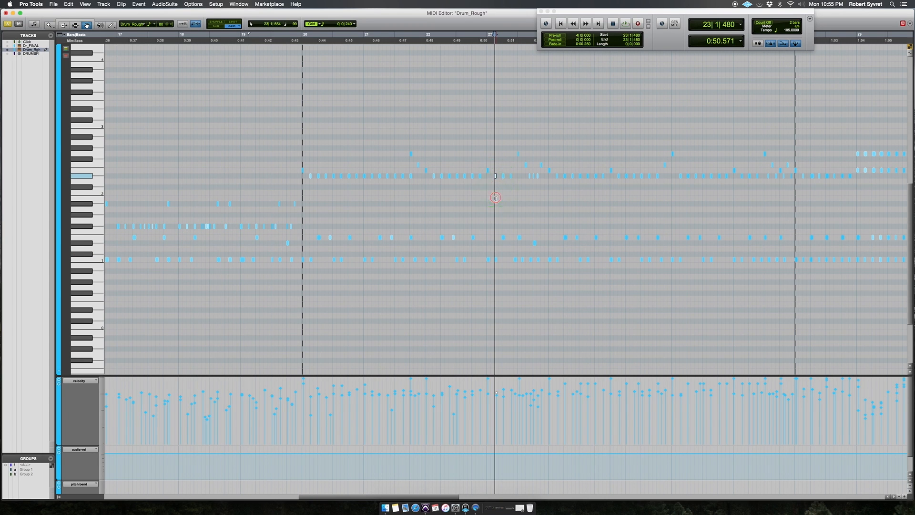
pyautogui.click(496, 223)
pyautogui.press('F7')
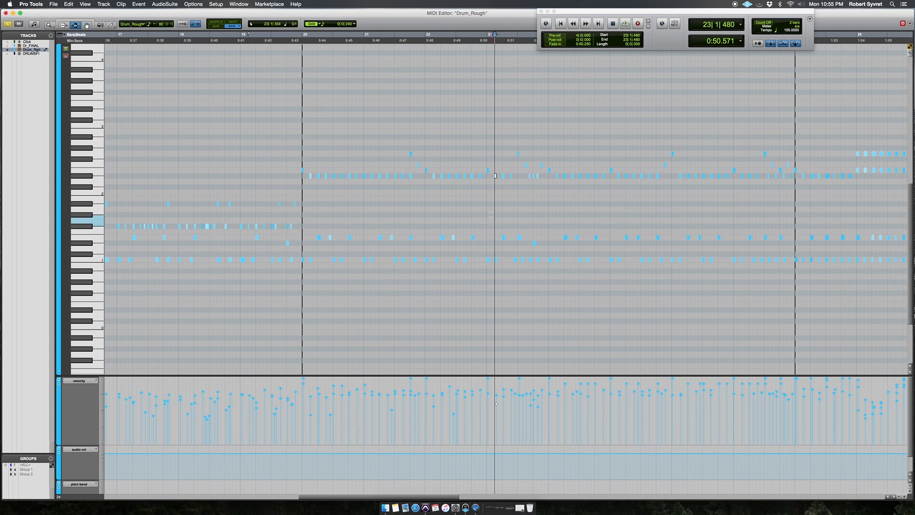
pyautogui.click(488, 203)
pyautogui.press('space')
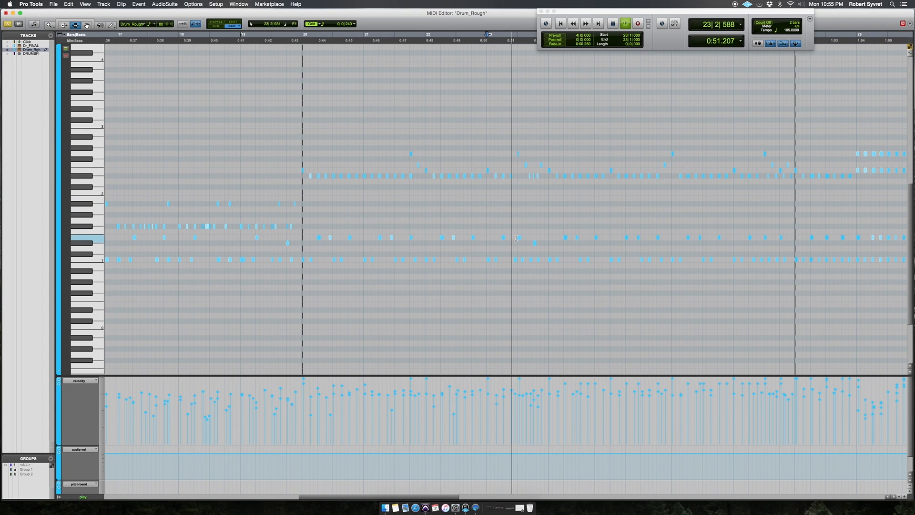
# Raise the velocity of the D#1 hit at 23|3|956 and play back from 23|1|000
pyautogui.press('F8')
pyautogui.click(535, 243)
pyautogui.press('space')
pyautogui.press('F7')
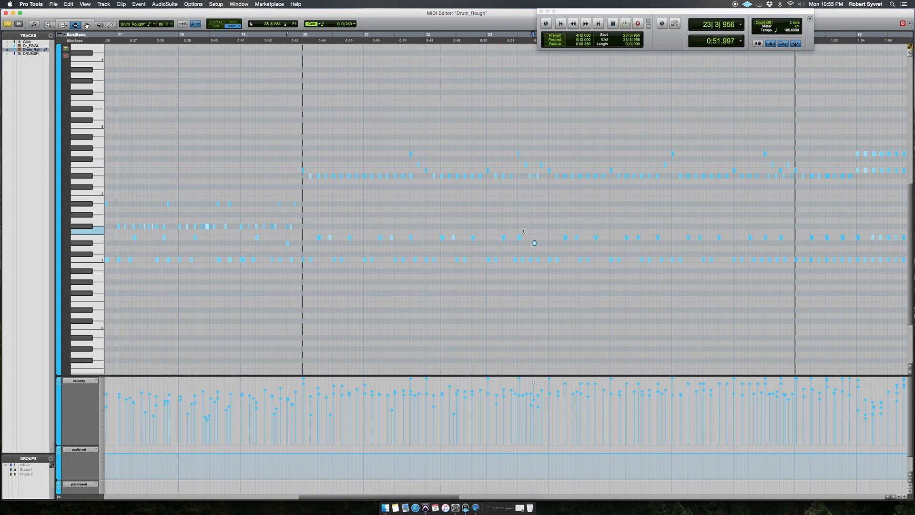
pyautogui.click(487, 211)
pyautogui.press('space')
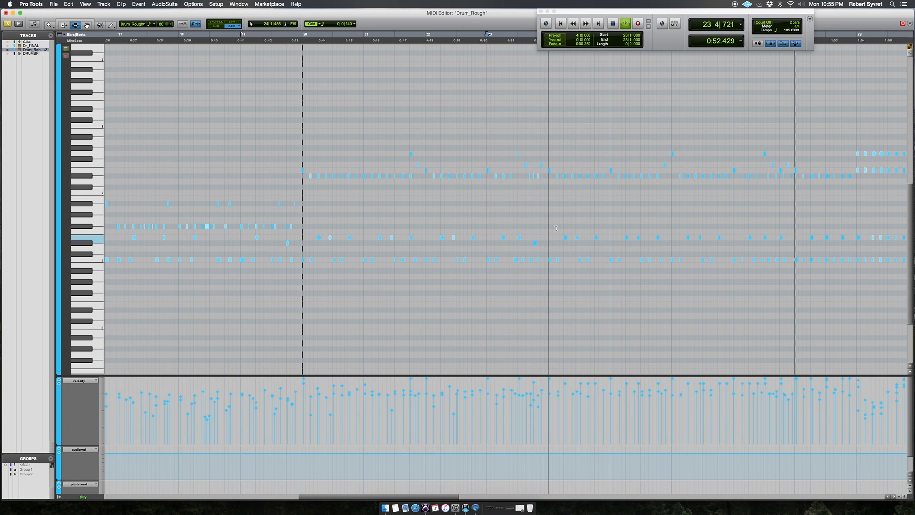
pyautogui.press('space')
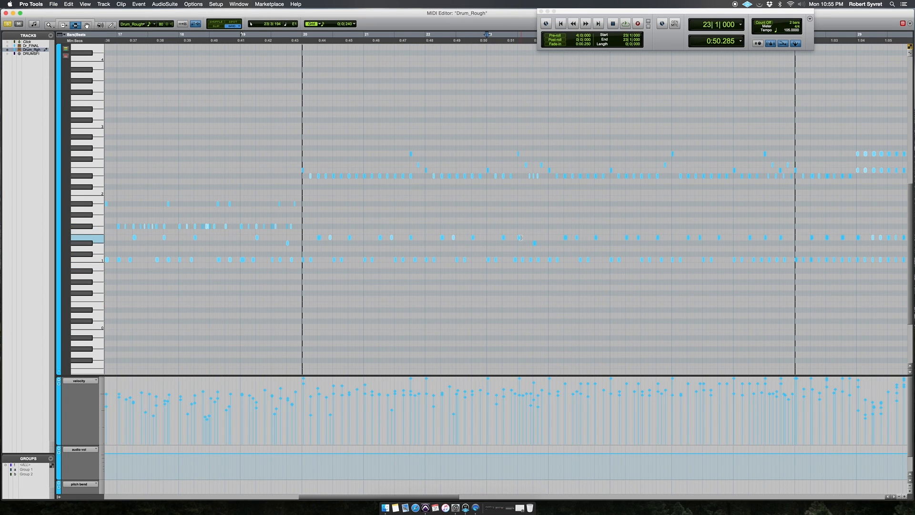
# Lower the second C1 hit of each pair in bars 20 to 23, starting at 20|1|475, to about 64 while checking playback
pyautogui.press('super+bracketleft')
pyautogui.click(422, 232)
pyautogui.press('super+bracketright')
pyautogui.click(483, 258)
pyautogui.press('super+bracketright')
pyautogui.click(484, 250)
pyautogui.press('F8')
pyautogui.click(501, 259)
pyautogui.keyDown('shift'); pyautogui.click(563, 259); pyautogui.keyUp('shift')
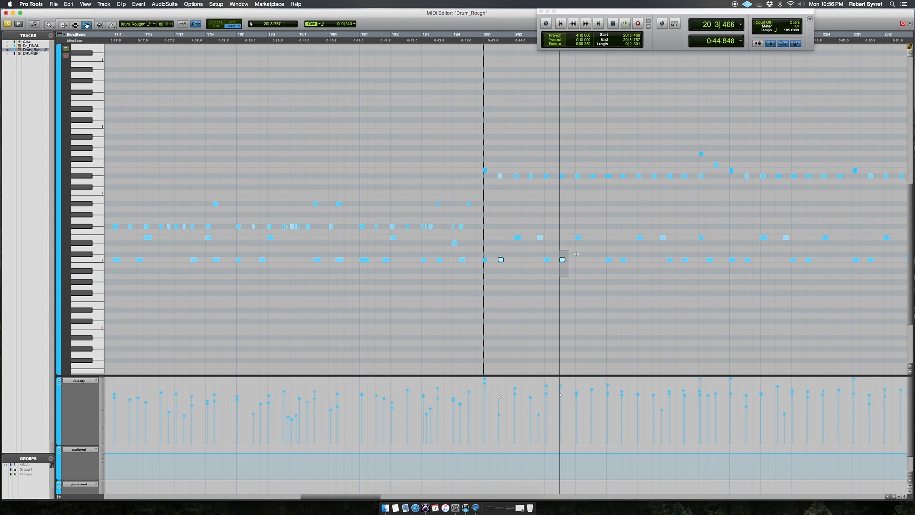
pyautogui.keyDown('shift'); pyautogui.click(623, 259); pyautogui.keyUp('shift')
pyautogui.keyDown('shift'); pyautogui.click(686, 259); pyautogui.keyUp('shift')
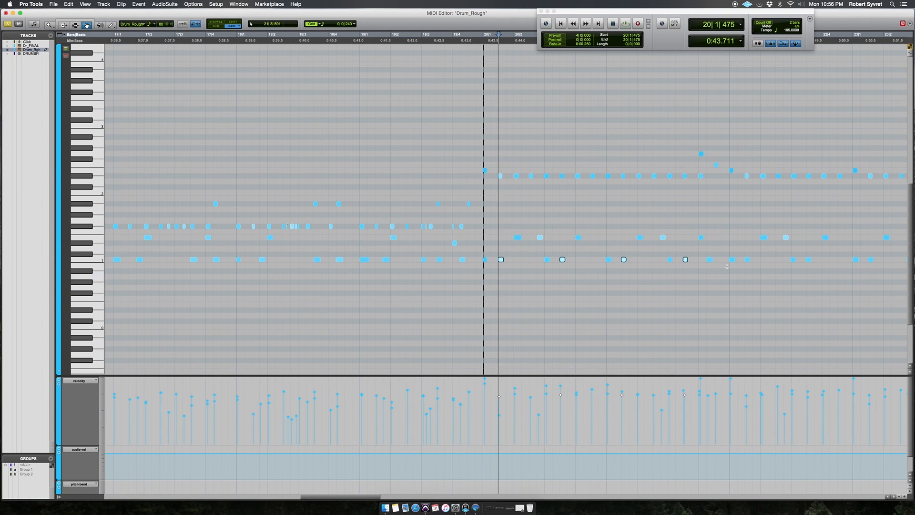
pyautogui.hscroll(2, 729, 271)
pyautogui.keyDown('shift'); pyautogui.click(717, 260); pyautogui.keyUp('shift')
pyautogui.keyDown('shift'); pyautogui.click(779, 259); pyautogui.keyUp('shift')
pyautogui.hscroll(8, 772, 281)
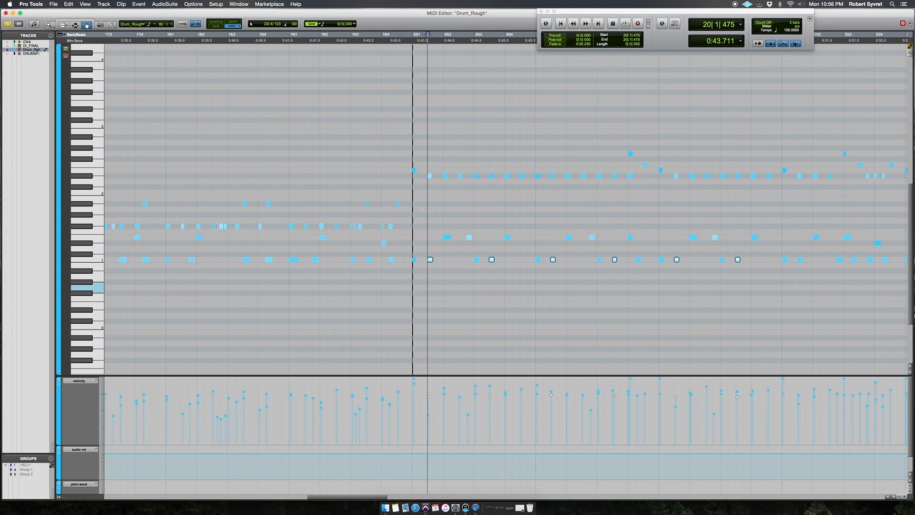
pyautogui.hscroll(5, 767, 288)
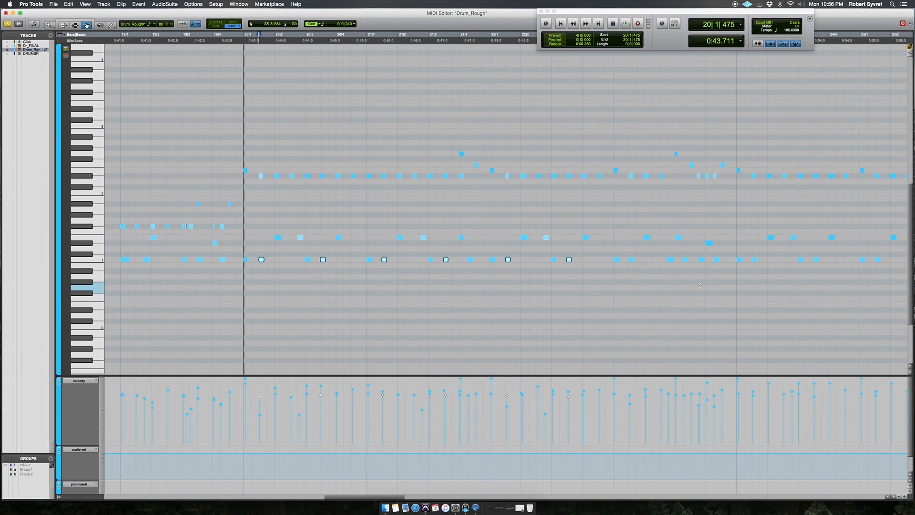
pyautogui.keyDown('shift'); pyautogui.click(631, 260); pyautogui.keyUp('shift')
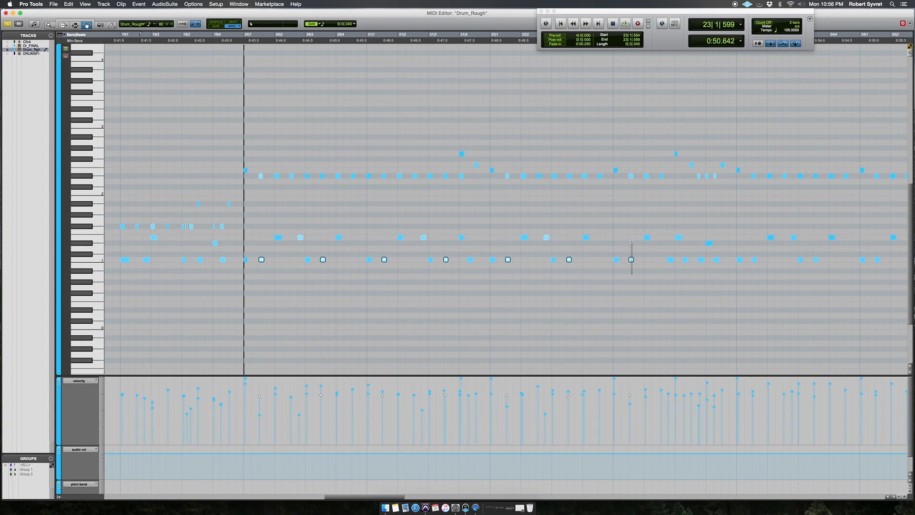
pyautogui.keyDown('shift'); pyautogui.click(685, 259); pyautogui.keyUp('shift')
pyautogui.keyDown('shift'); pyautogui.click(716, 259); pyautogui.keyUp('shift')
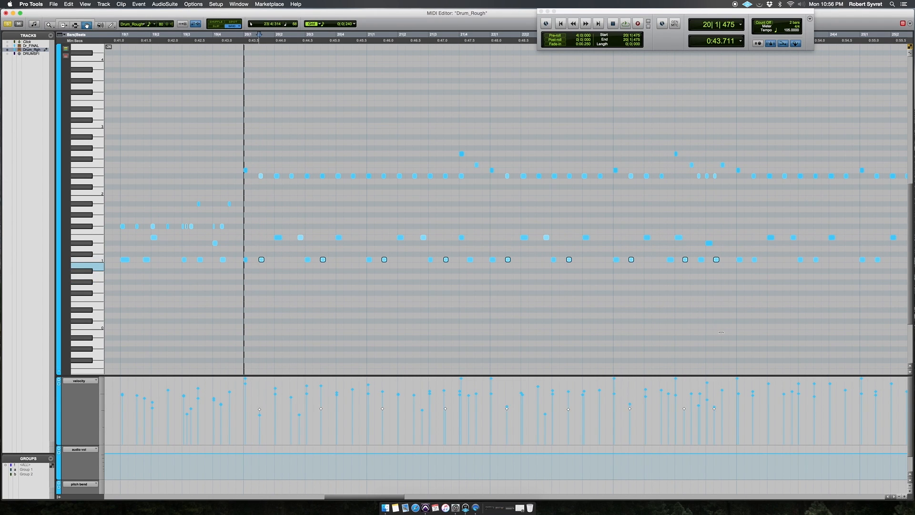
pyautogui.press('space')
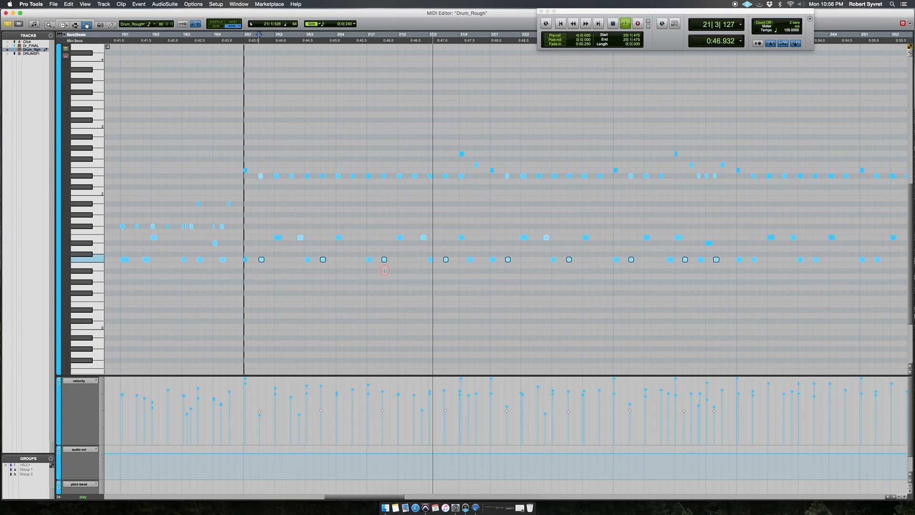
pyautogui.press('space')
pyautogui.press('super+s')
# Vary the velocities of the C1 hits in bar 20, including those at 20|1|000, 20|2|950 and 20|3|470
pyautogui.click(257, 271)
pyautogui.click(263, 252)
pyautogui.click(248, 278)
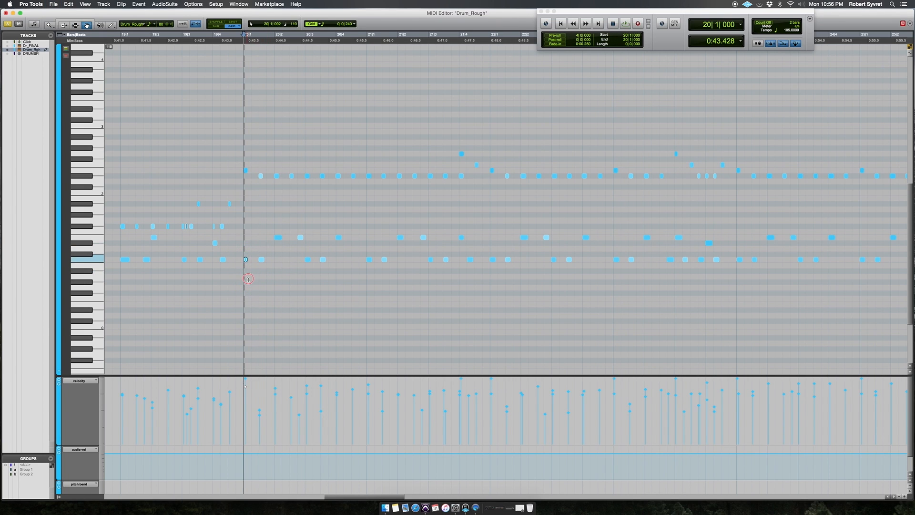
pyautogui.click(325, 248)
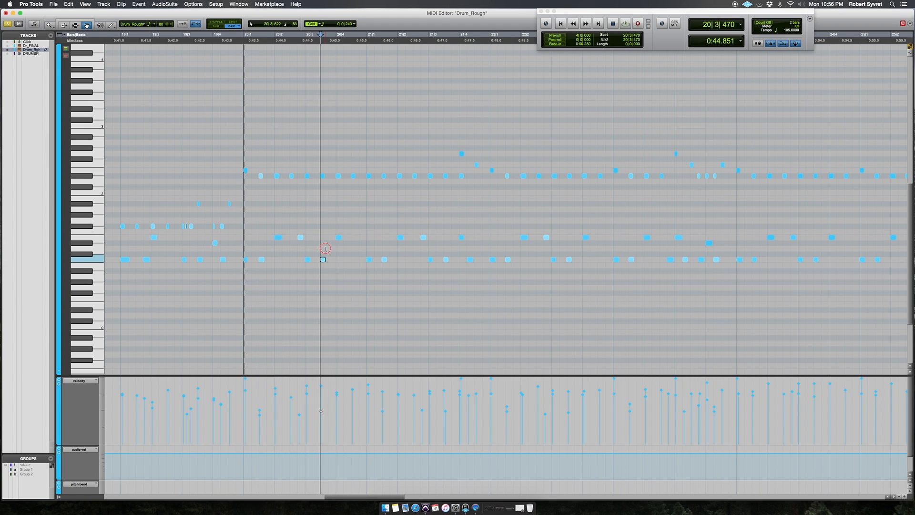
pyautogui.click(306, 270)
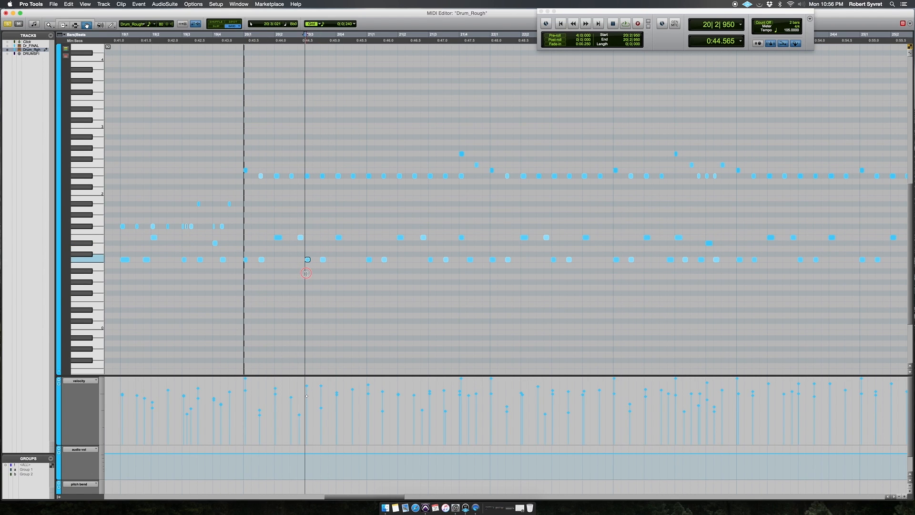
# Vary the velocities of the C1 hits in bar 21, including 21|3|466 and 21|2|944, and lower the one at 21|4|240
pyautogui.click(369, 276)
pyautogui.click(445, 258)
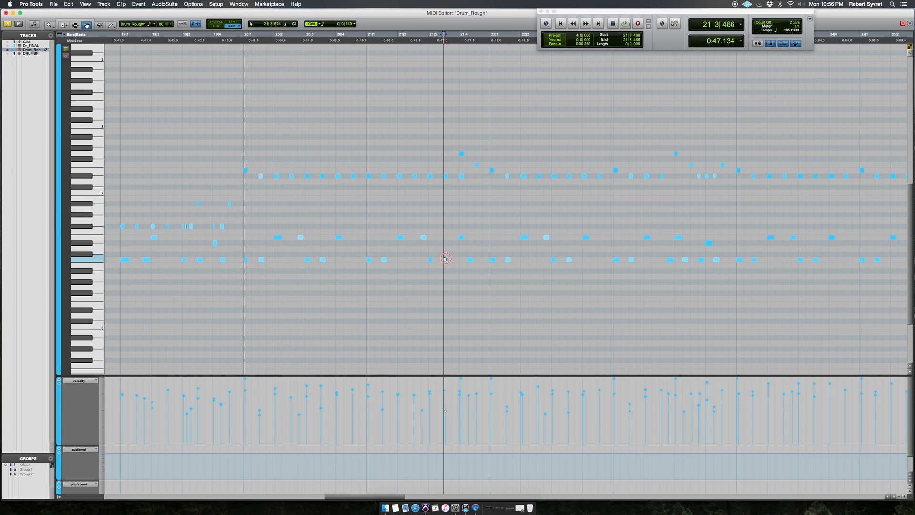
pyautogui.click(431, 270)
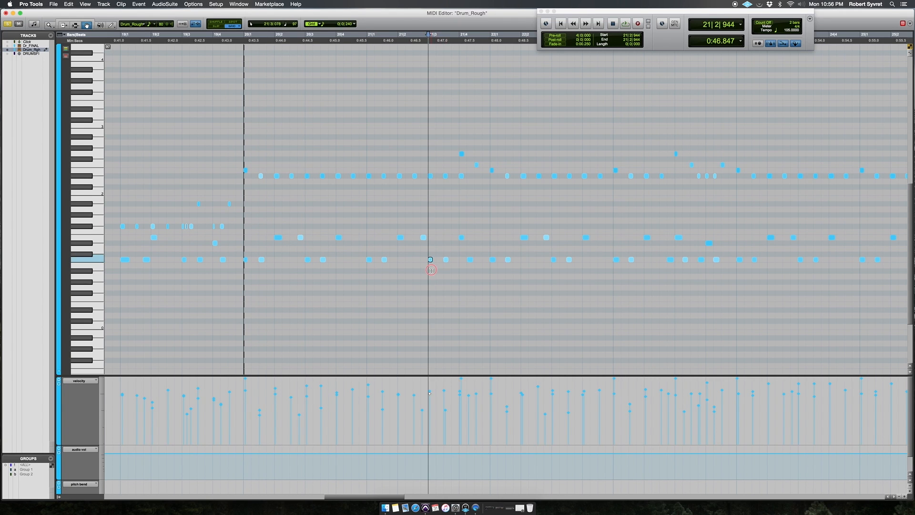
pyautogui.click(471, 280)
# Vary the velocities of the C1 hits from 21|4|943 through bar 22, lowering the one at 22|2|938
pyautogui.hscroll(2, 477, 277)
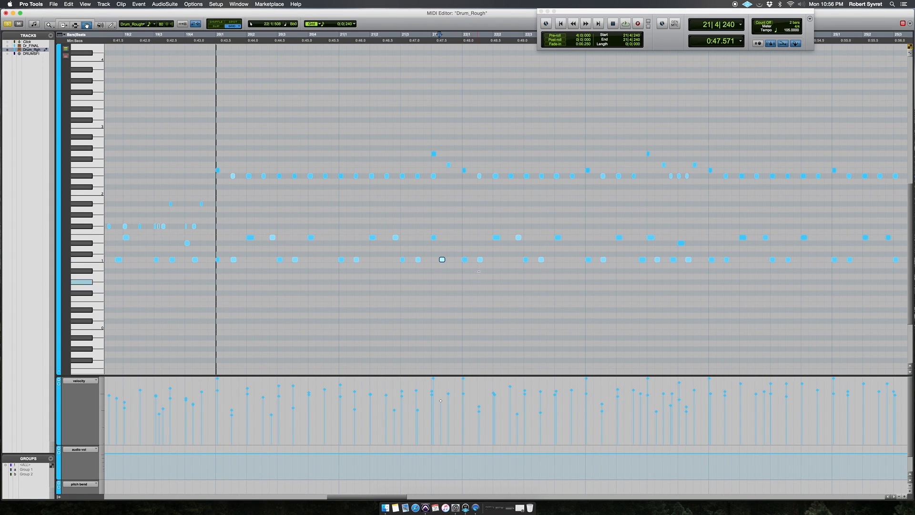
pyautogui.click(484, 248)
pyautogui.click(465, 259)
pyautogui.click(541, 257)
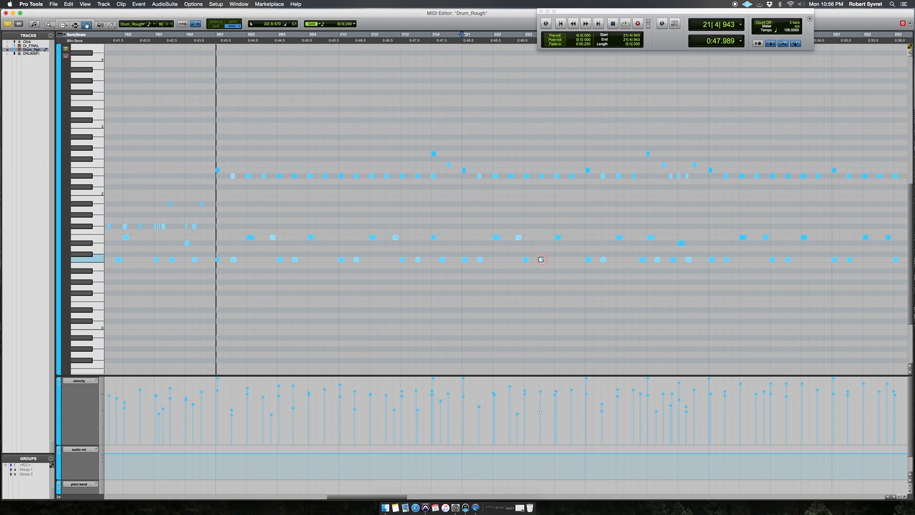
pyautogui.click(525, 274)
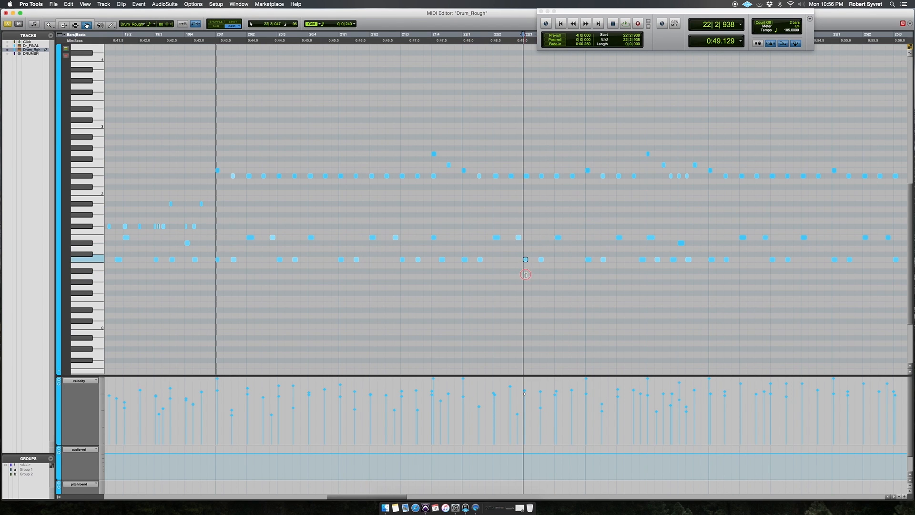
# Vary the velocities of the C1 hits in bar 23 at 23|1|000, 23|1|480, 23|3|234 and 23|4|240
pyautogui.hscroll(5, 539, 287)
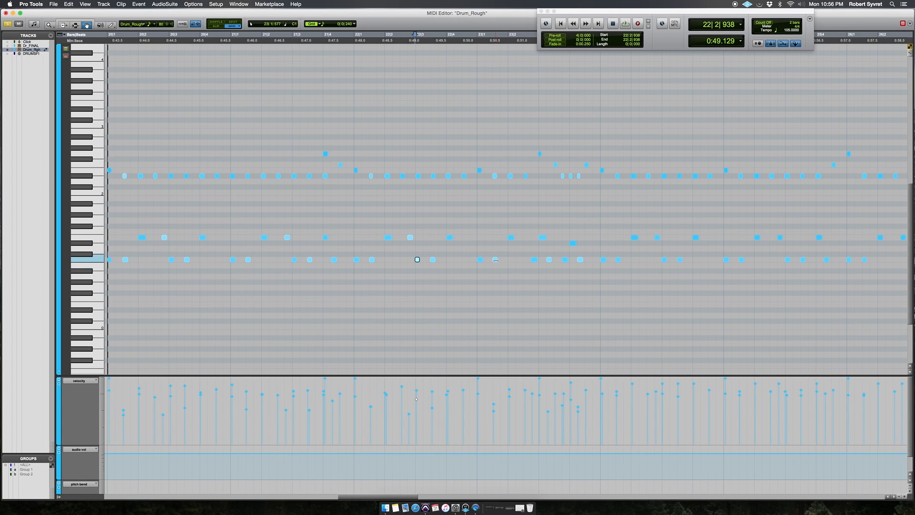
pyautogui.click(496, 260)
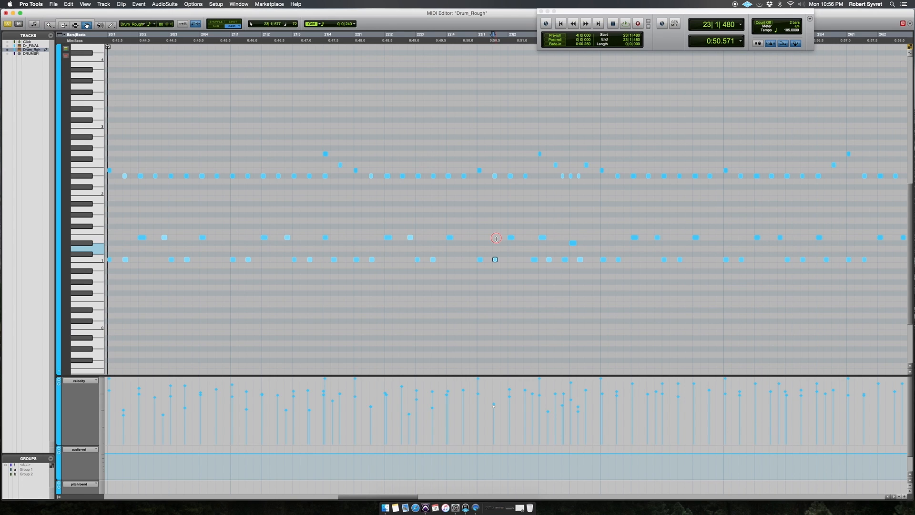
pyautogui.click(478, 259)
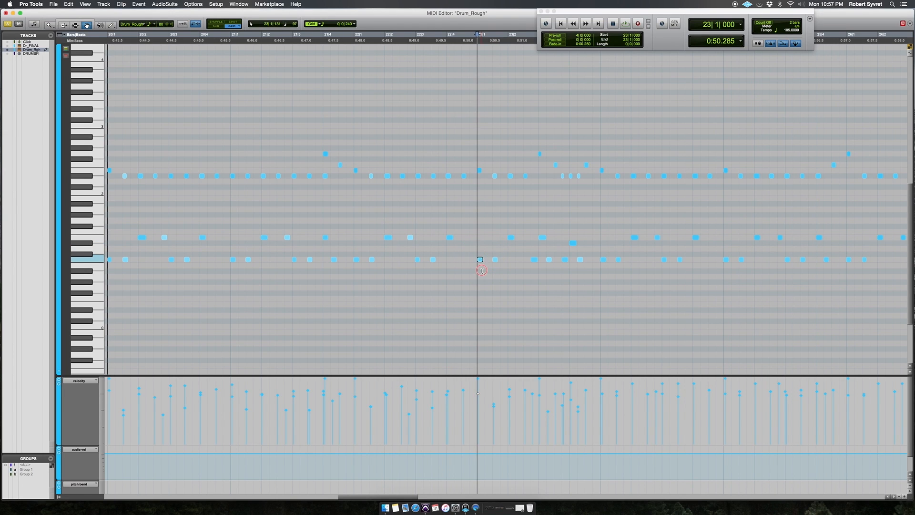
pyautogui.click(549, 260)
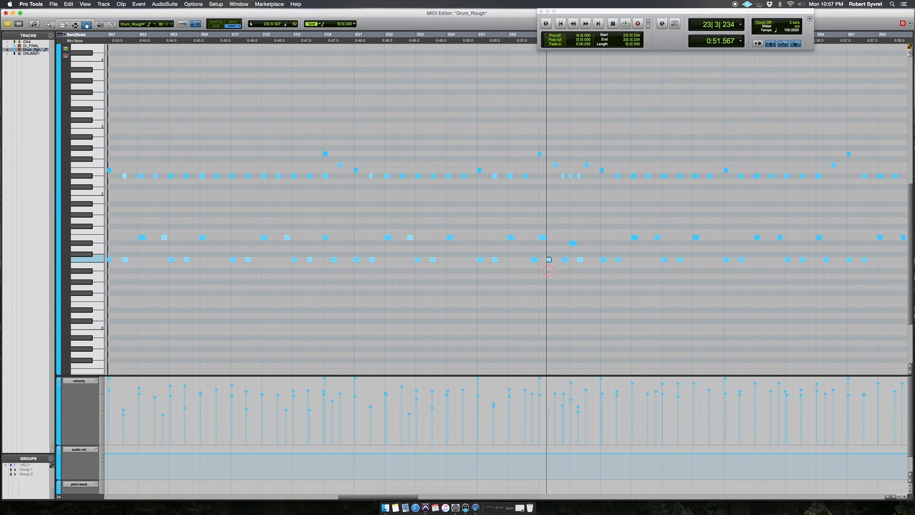
pyautogui.click(579, 259)
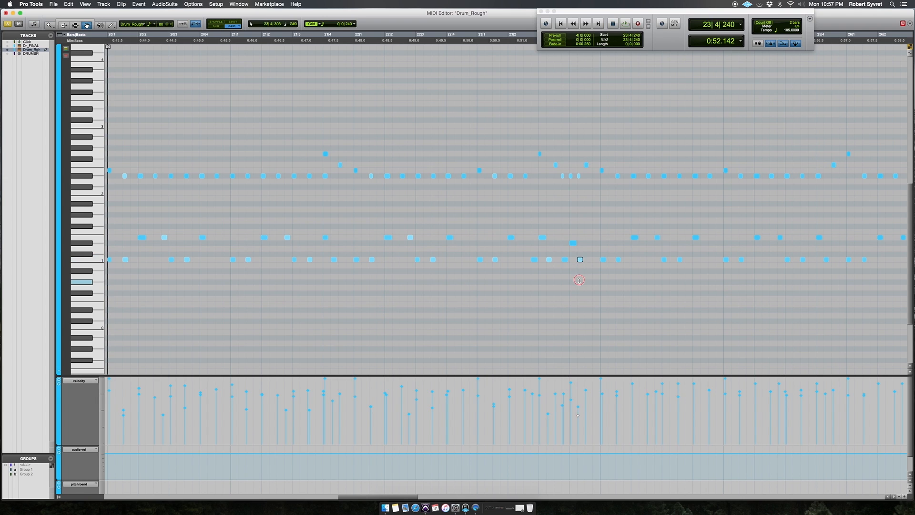
pyautogui.click(548, 259)
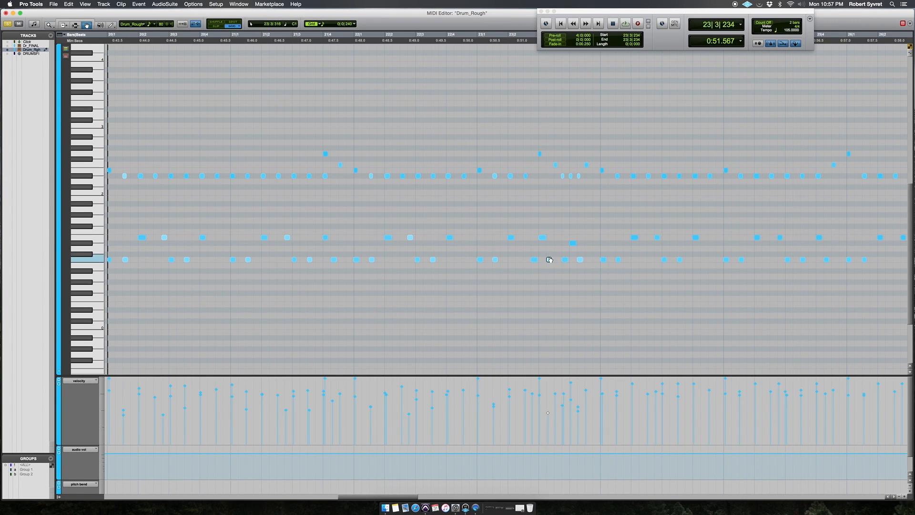
# Save the session and vary the velocities of the C1 hits at 23|2|709 and 23|3|721
pyautogui.click(531, 236)
pyautogui.press('super+s')
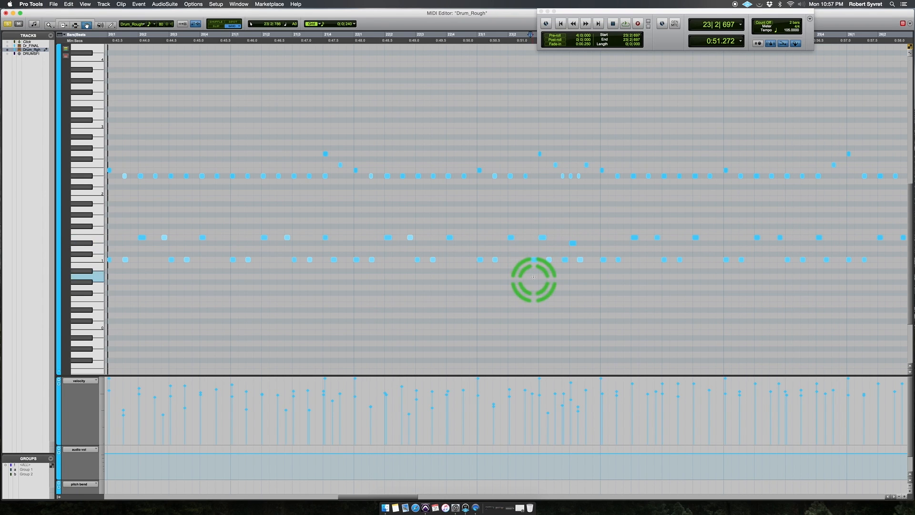
pyautogui.click(534, 260)
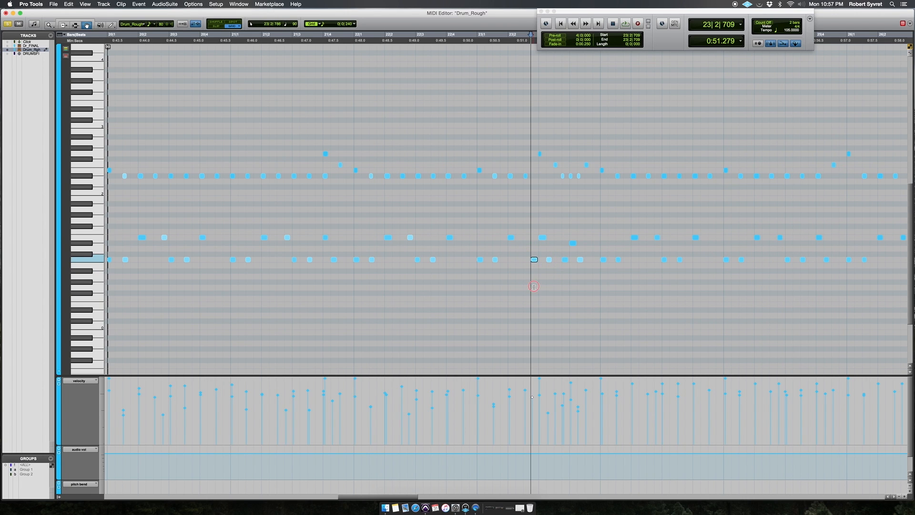
pyautogui.click(565, 260)
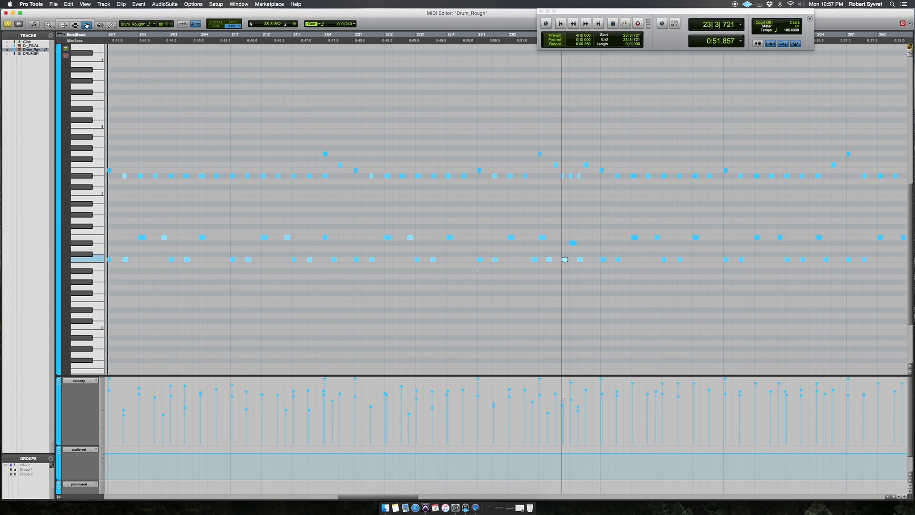
# Play the chorus from 19|4|720 and delete the D#2 hit at 21|3|944
pyautogui.hscroll(-2, 391, 264)
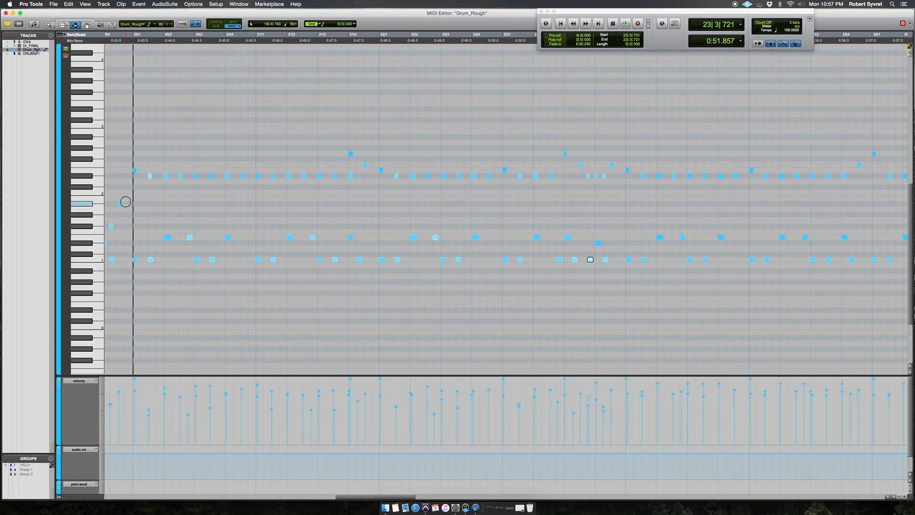
pyautogui.press('space')
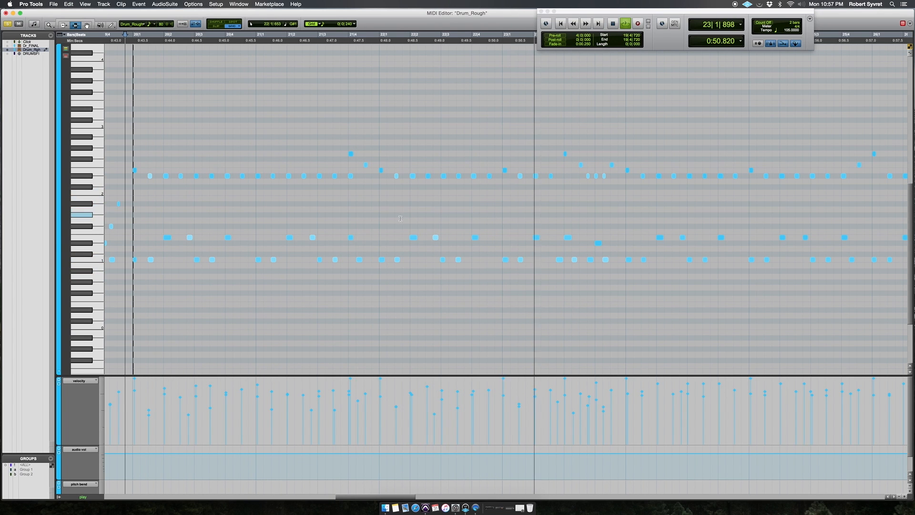
pyautogui.press('F8')
pyautogui.press('space')
pyautogui.click(349, 195)
pyautogui.click(351, 175)
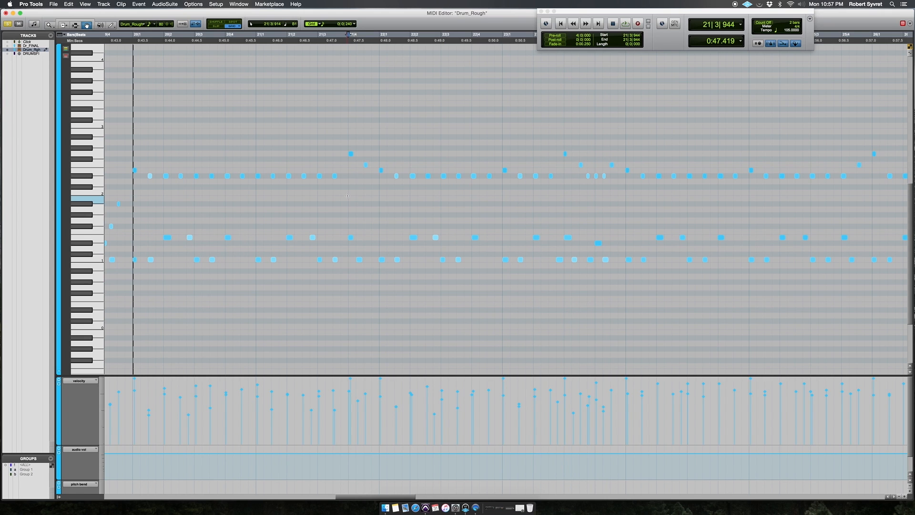
# Save the session after checking playback from 21|3|944, and move the E1 hit at 21|3|942 down to D#1
pyautogui.press('space')
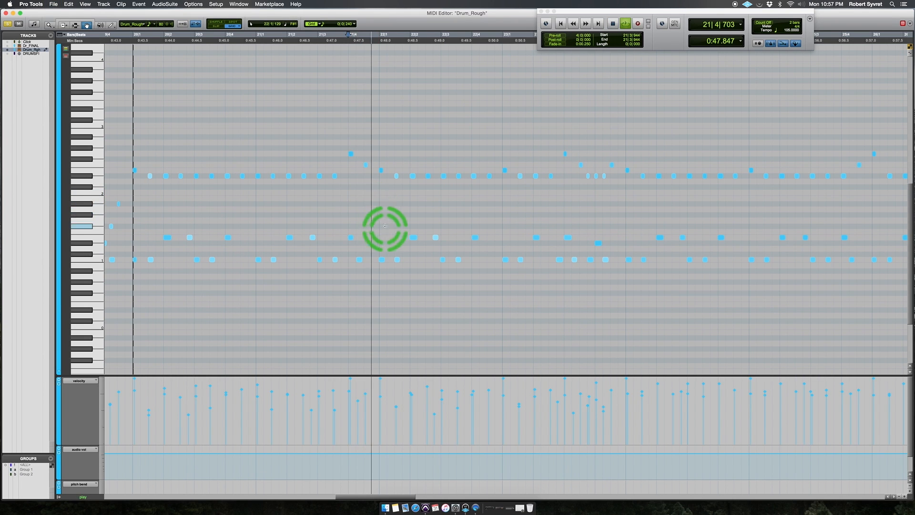
pyautogui.press('r')
pyautogui.press('r')
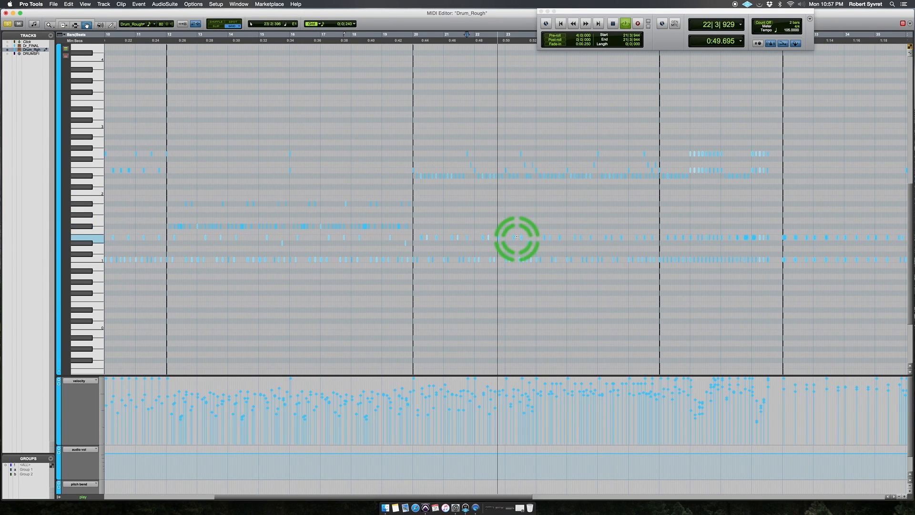
pyautogui.press('space')
pyautogui.press('super+s')
pyautogui.press('t')
pyautogui.press('t')
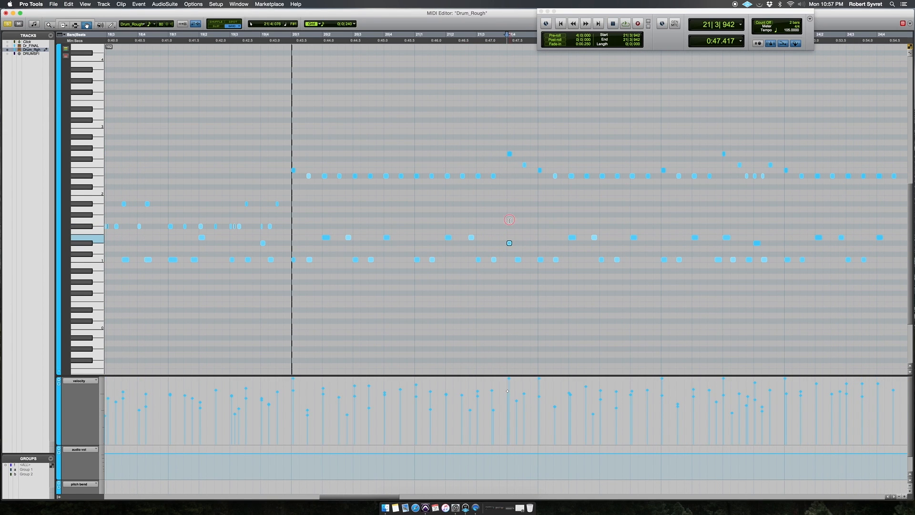
# Adjust the velocities of the D#1 hits at 21|3|942 and 23|3|956 while checking playback from 20|1|000
pyautogui.click(288, 191)
pyautogui.press('space')
pyautogui.press('r')
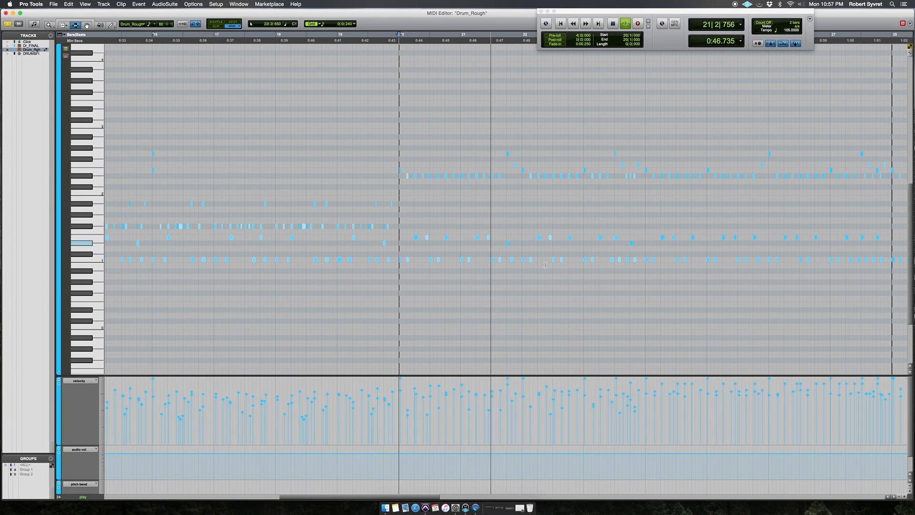
pyautogui.click(508, 257)
pyautogui.moveTo(508, 264); pyautogui.dragTo(509, 274)
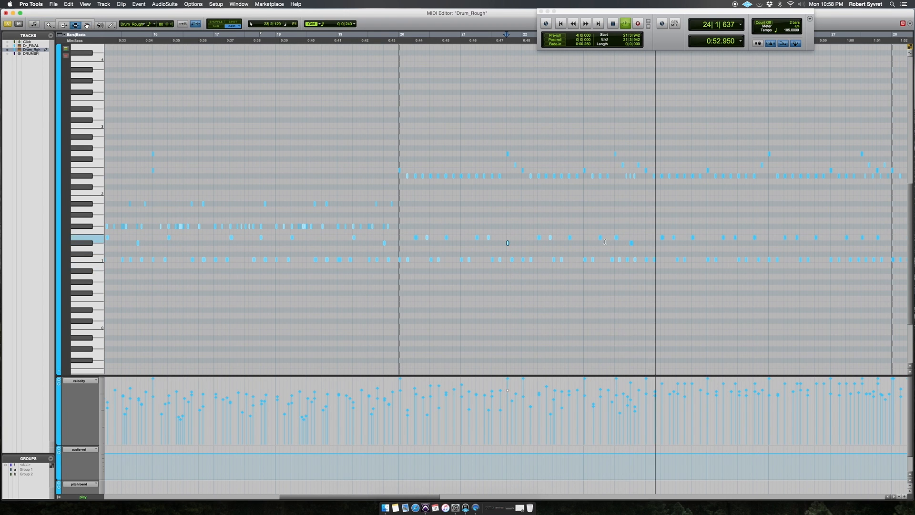
pyautogui.click(630, 257)
pyautogui.moveTo(631, 257); pyautogui.dragTo(632, 258)
pyautogui.press('space')
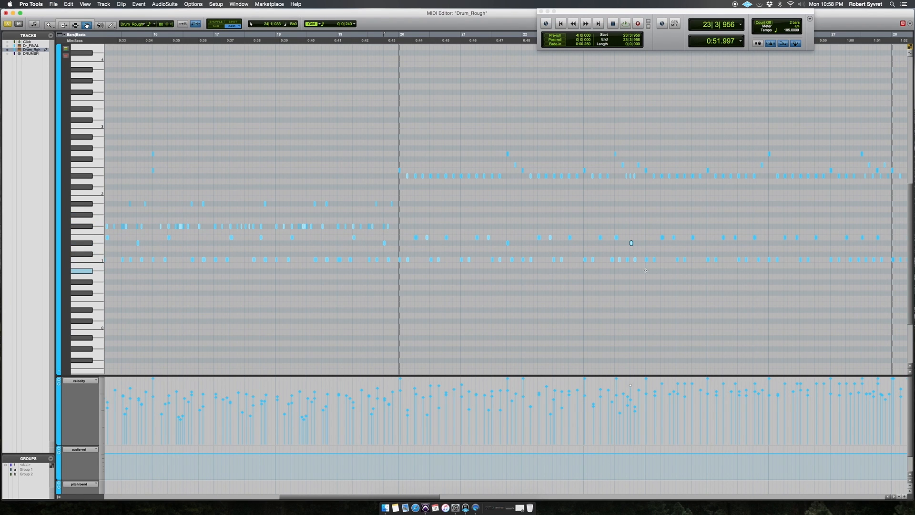
# Replace all notes in bars 24 to 27 with a copy of the notes from bars 20 to 23, and save the session
pyautogui.moveTo(725, 209); pyautogui.dragTo(881, 129)
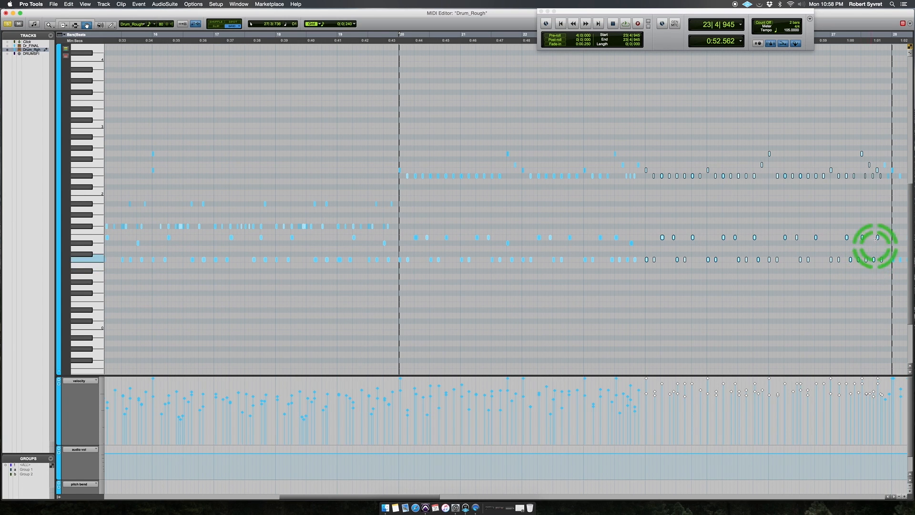
pyautogui.hscroll(3, 838, 233)
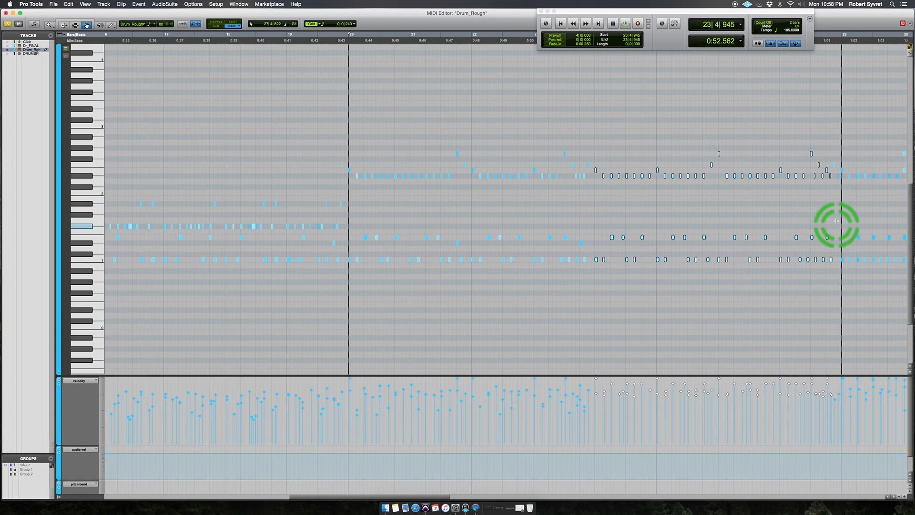
pyautogui.click(835, 181)
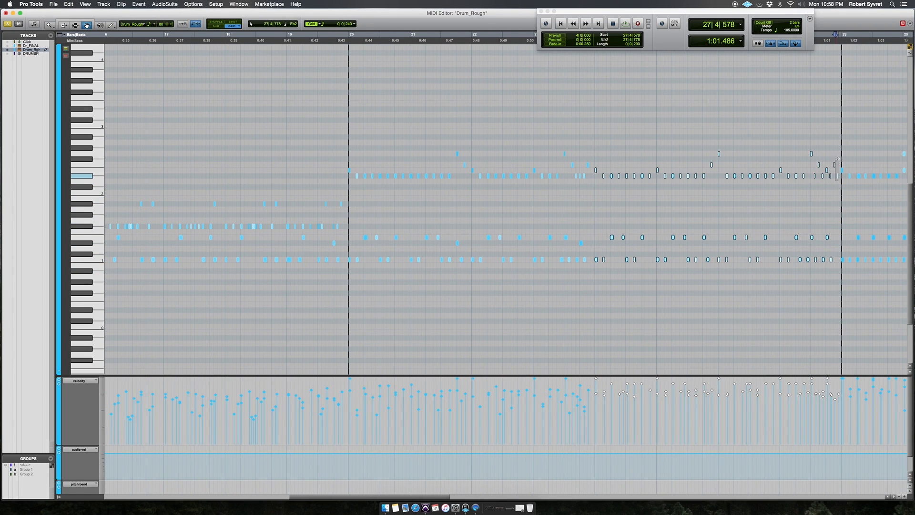
pyautogui.press('BackSpace')
pyautogui.moveTo(347, 265); pyautogui.dragTo(621, 110)
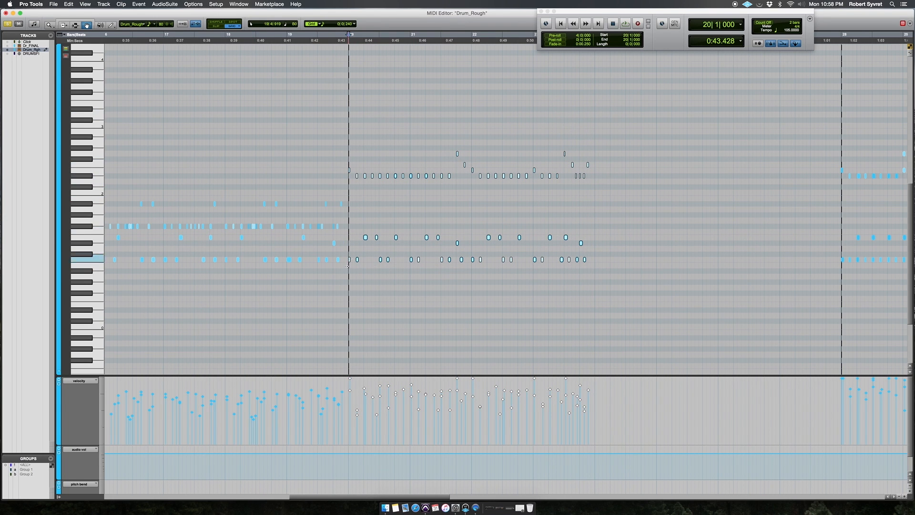
pyautogui.moveTo(432, 258); pyautogui.dragTo(595, 258)
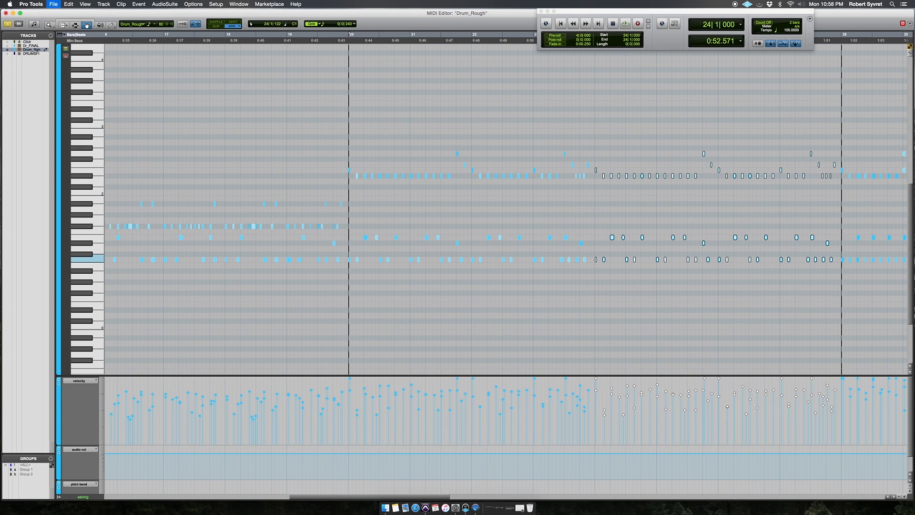
# Play the full arrangement from 20|1|000 in the Edit window and set the Drum_Rough output volume to +3.0
pyautogui.click(349, 182)
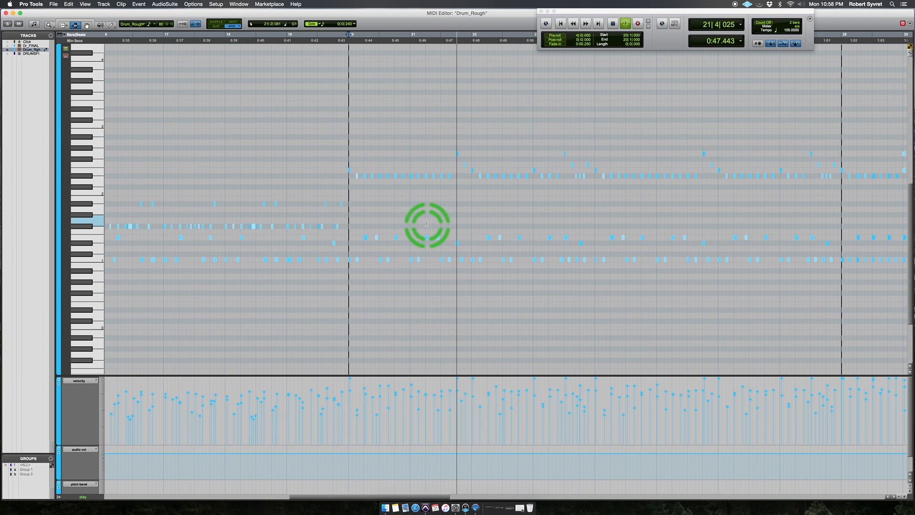
pyautogui.hotkey('ctrl', '=')
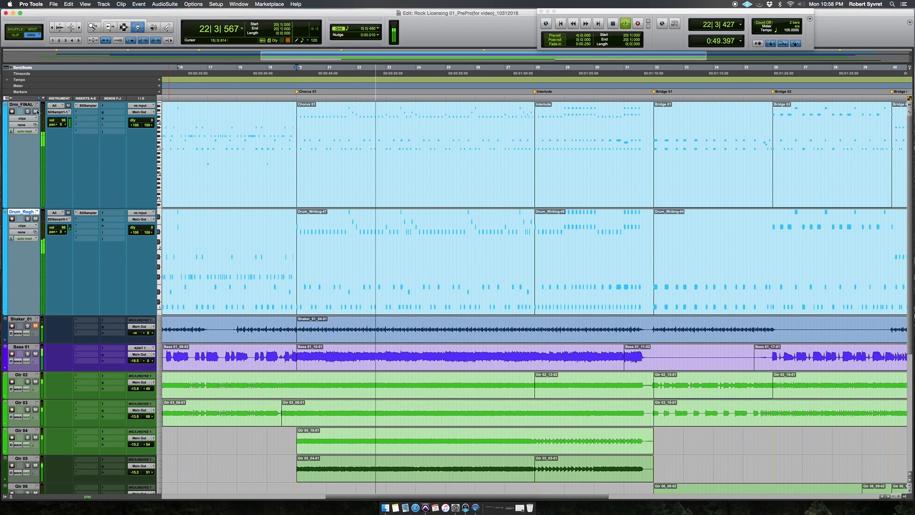
pyautogui.press('space')
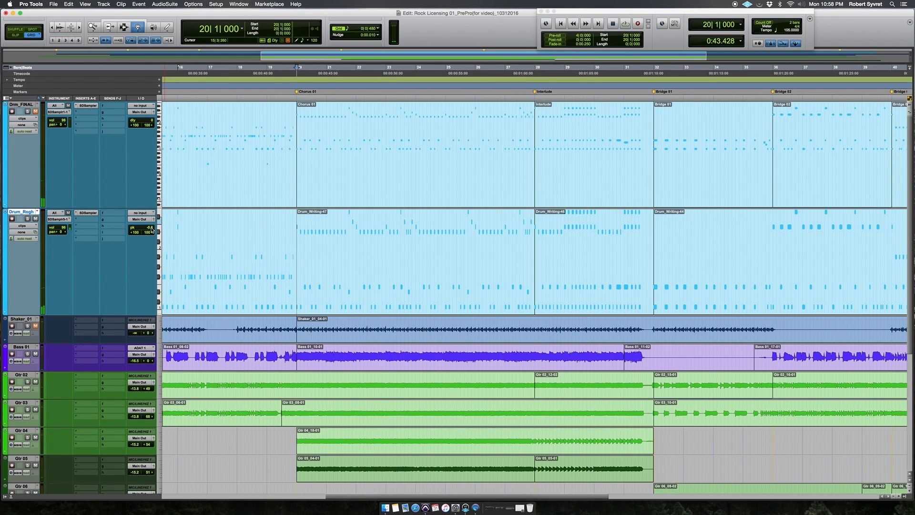
pyautogui.press('space')
pyautogui.click(150, 229)
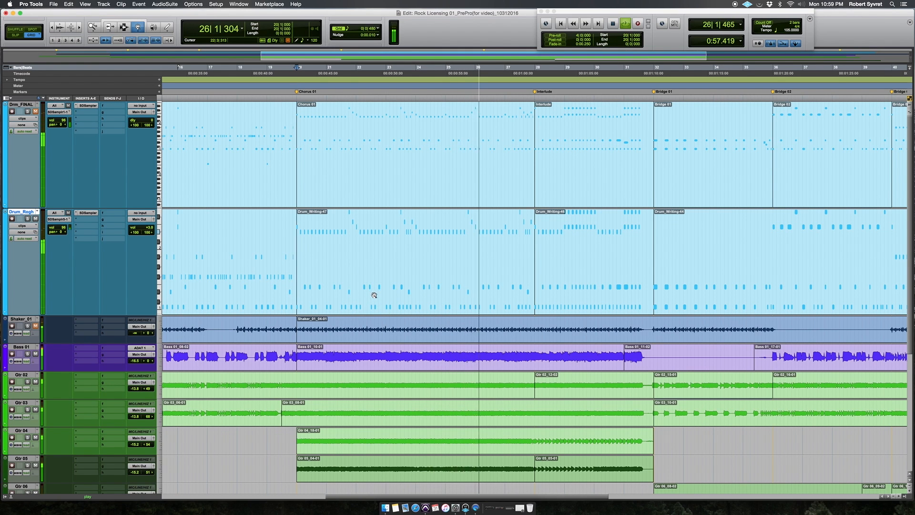
# Reopen the Drum_Writing-47 clip in the MIDI Editor and lower the velocities of the D#1 hits in bars 23 and 25
pyautogui.click(400, 287)
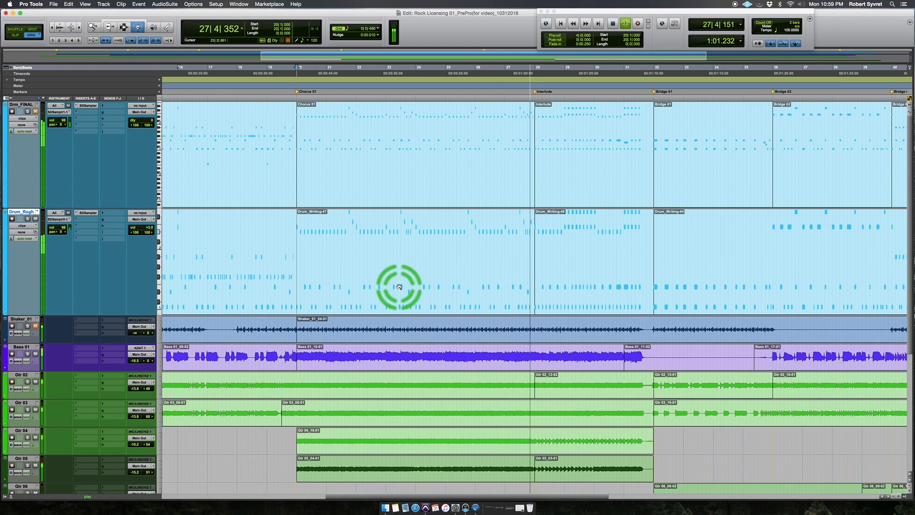
pyautogui.press('space')
pyautogui.doubleClick(408, 282)
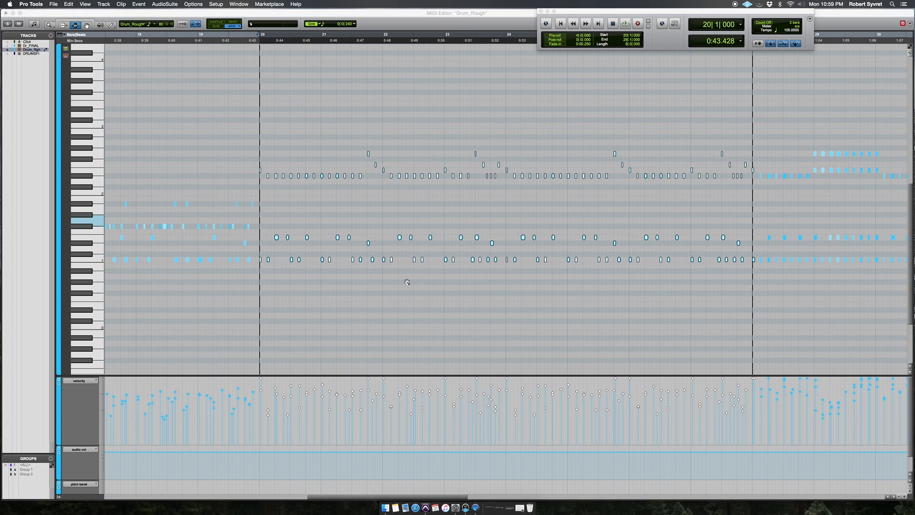
pyautogui.click(463, 270)
pyautogui.press('F8')
pyautogui.moveTo(482, 244); pyautogui.dragTo(638, 243)
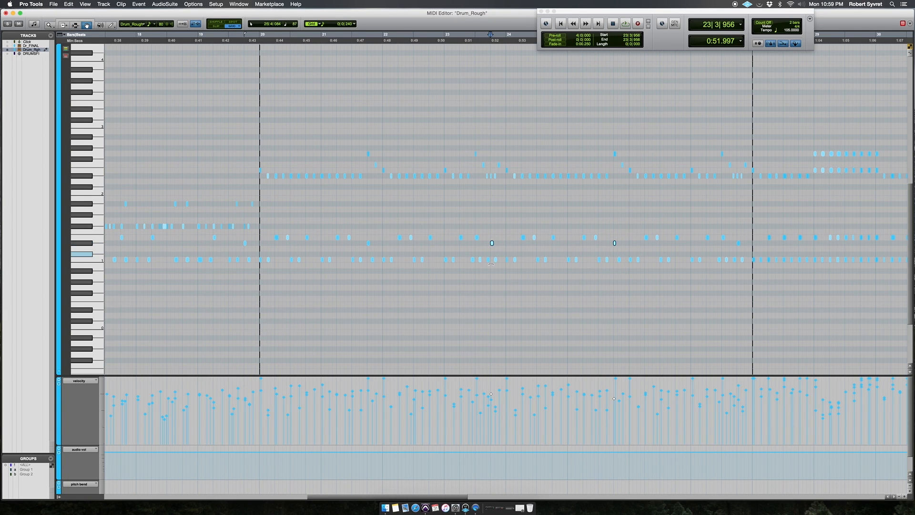
# Check playback from 22|4|480 and move the D#1 hits in bars 21, 23, 25 and 27 up to E1
pyautogui.press('space')
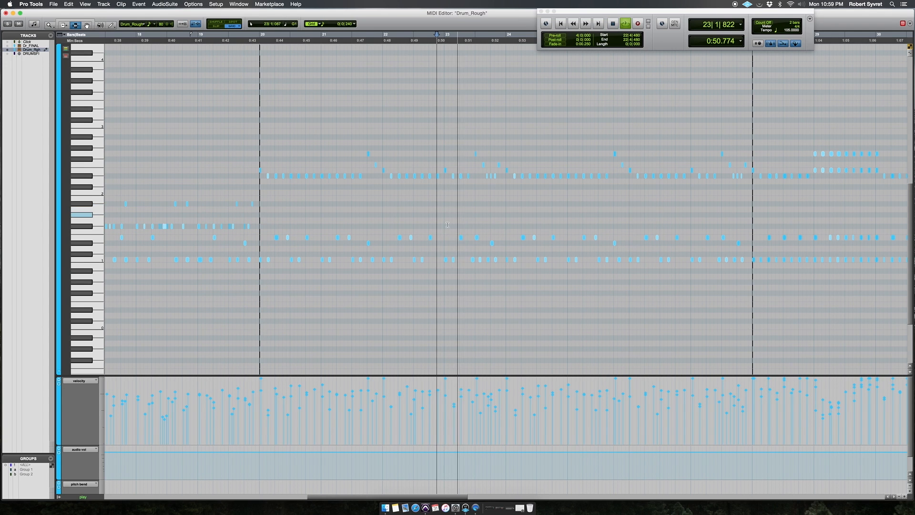
pyautogui.press('F8')
pyautogui.moveTo(483, 247); pyautogui.dragTo(615, 243)
pyautogui.press('space')
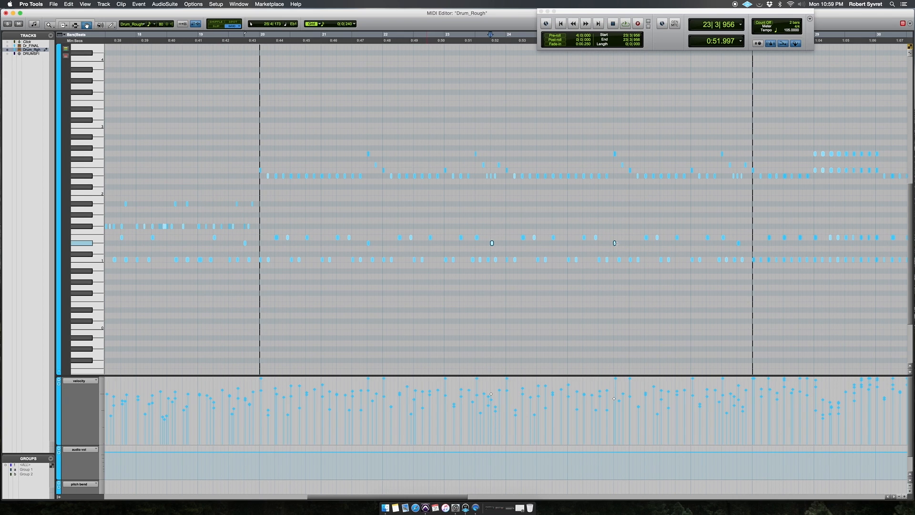
pyautogui.click(720, 249)
pyautogui.click(739, 244)
pyautogui.click(368, 243)
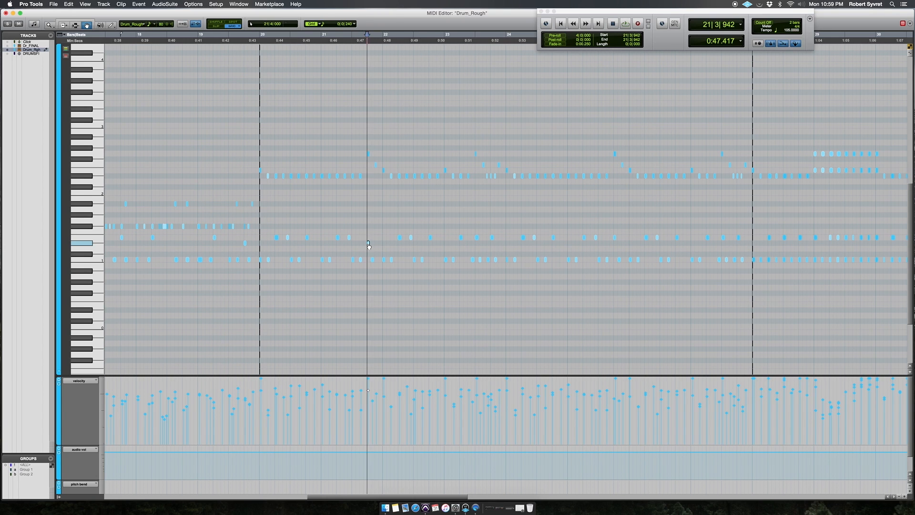
# Play back from 21|3|000 and adjust the velocities of the E1 hits at 23|3|956 and 27|3|956
pyautogui.click(351, 218)
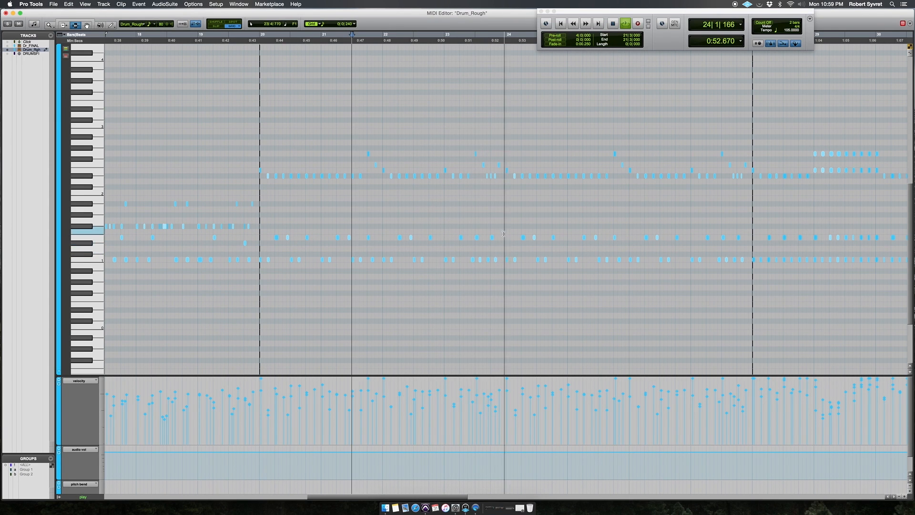
pyautogui.press('space')
pyautogui.moveTo(492, 238); pyautogui.dragTo(494, 255)
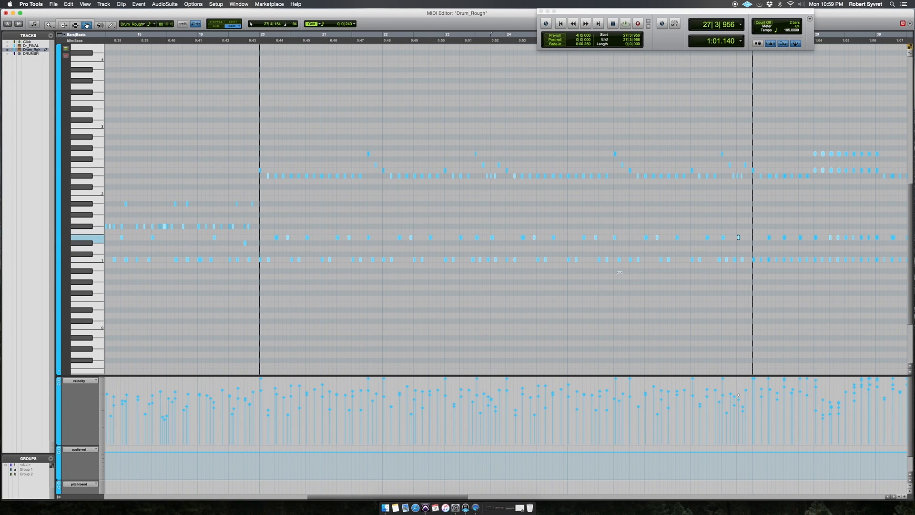
# Play back from 23|2|720 and check the chorus and interlude drums against the full arrangement in the Edit window
pyautogui.press('space')
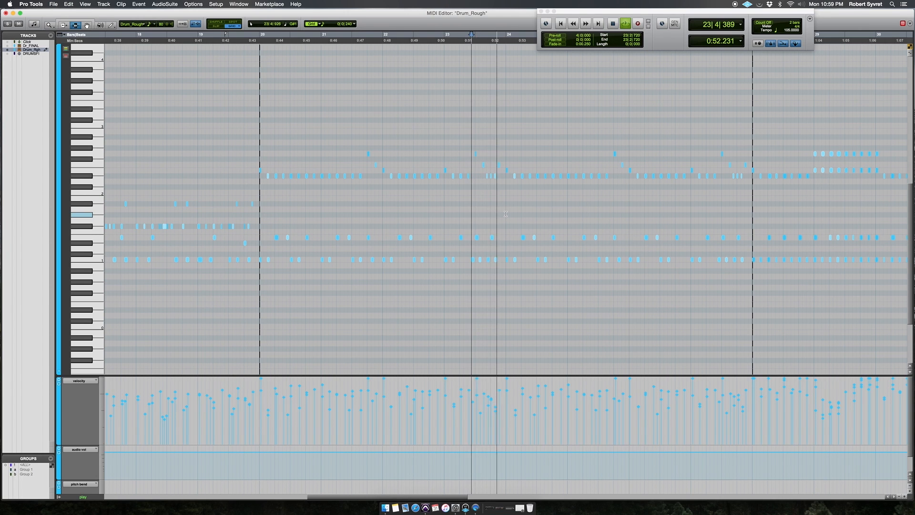
pyautogui.press('super+w')
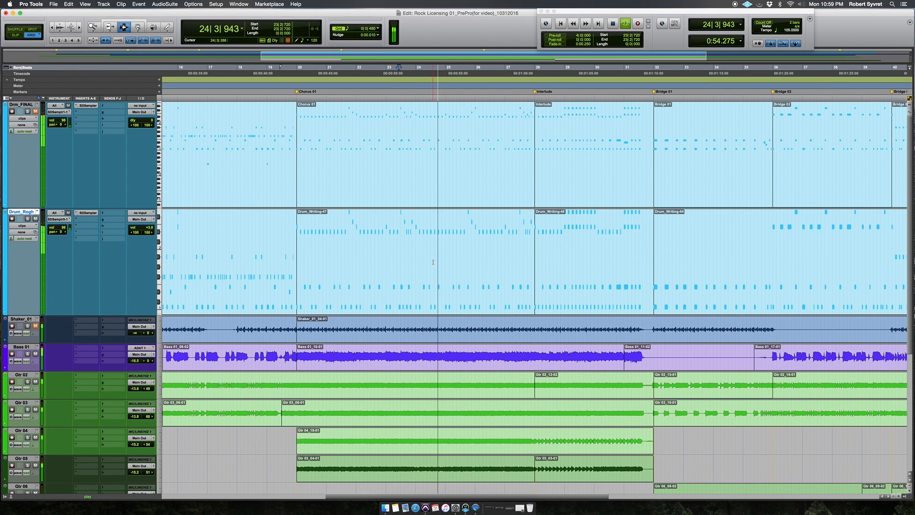
pyautogui.scroll(-4, 431, 262)
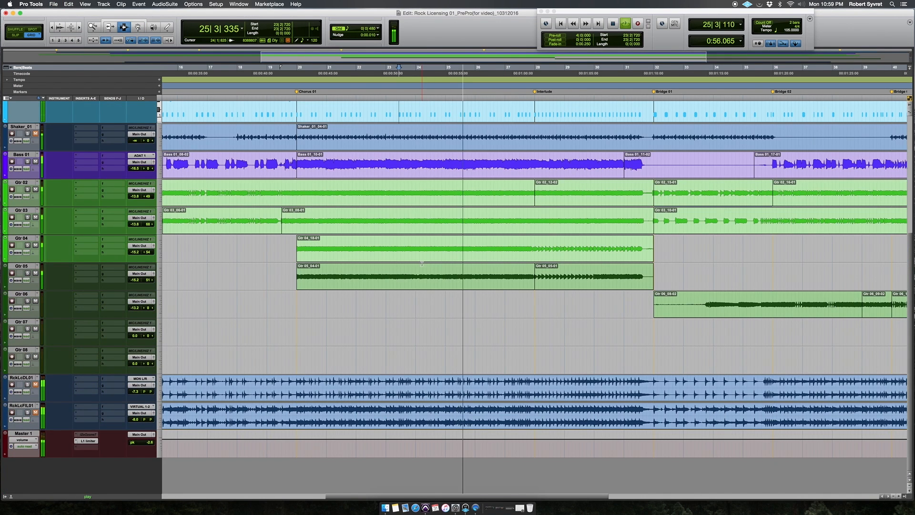
pyautogui.scroll(2, 424, 265)
pyautogui.press('r')
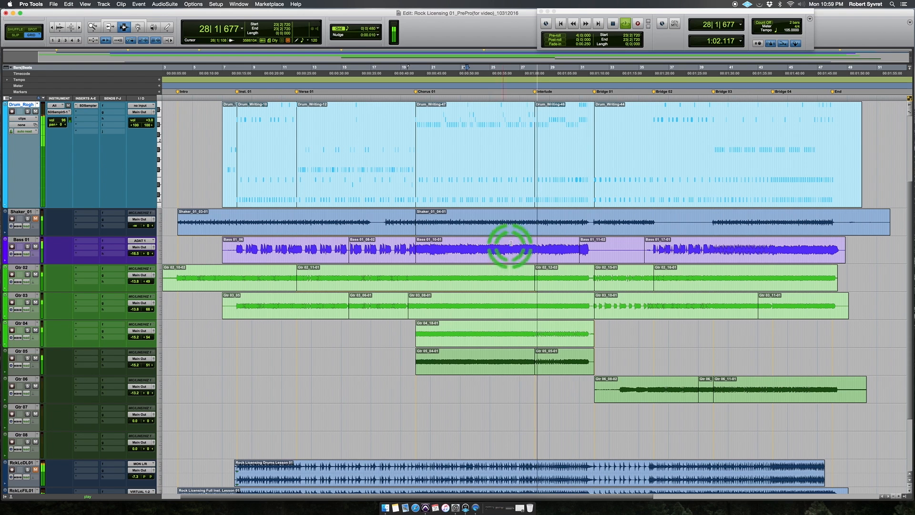
pyautogui.scroll(3, 535, 232)
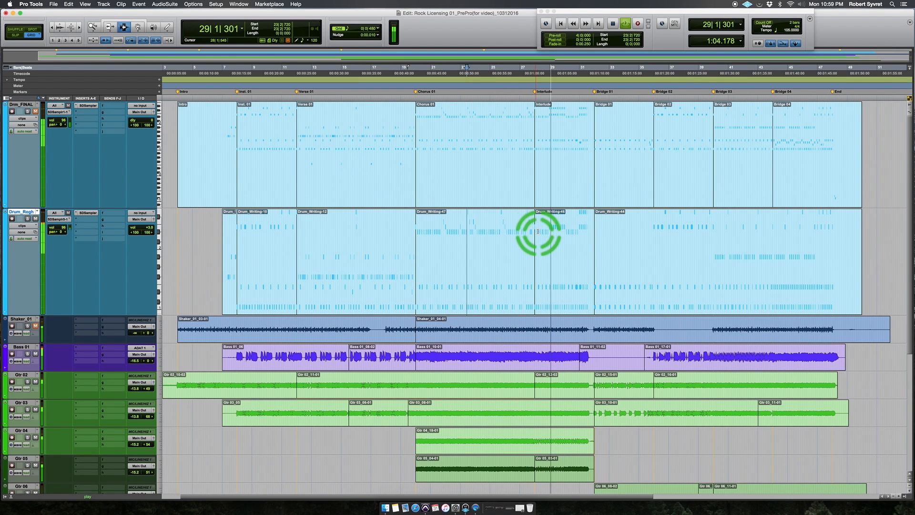
pyautogui.press('space')
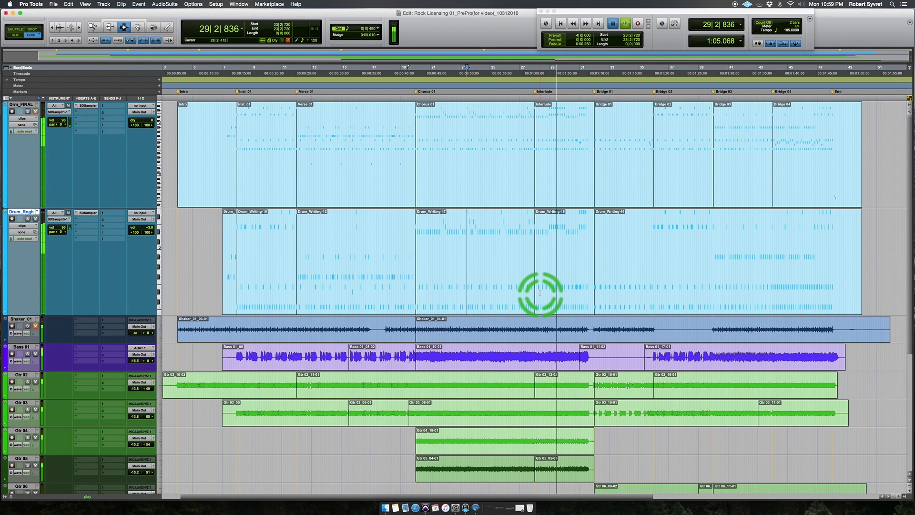
# Reopen the Drum_Writing-47 clip in the MIDI Editor and review its chorus hits by selecting the C1 and E1 rows, followed by the D#2 row
pyautogui.doubleClick(492, 277)
pyautogui.press('r')
pyautogui.press('r')
pyautogui.press('r')
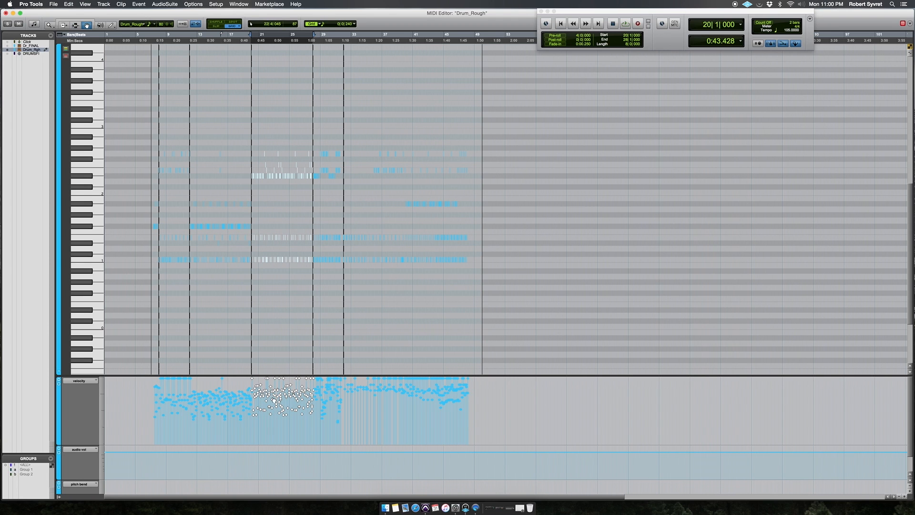
pyautogui.click(261, 266)
pyautogui.press('t')
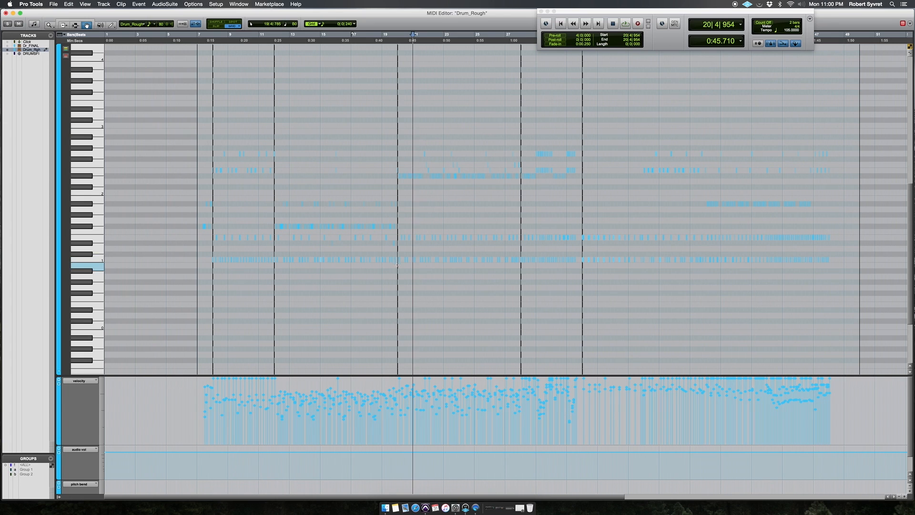
pyautogui.moveTo(490, 252); pyautogui.dragTo(521, 229)
pyautogui.press('r')
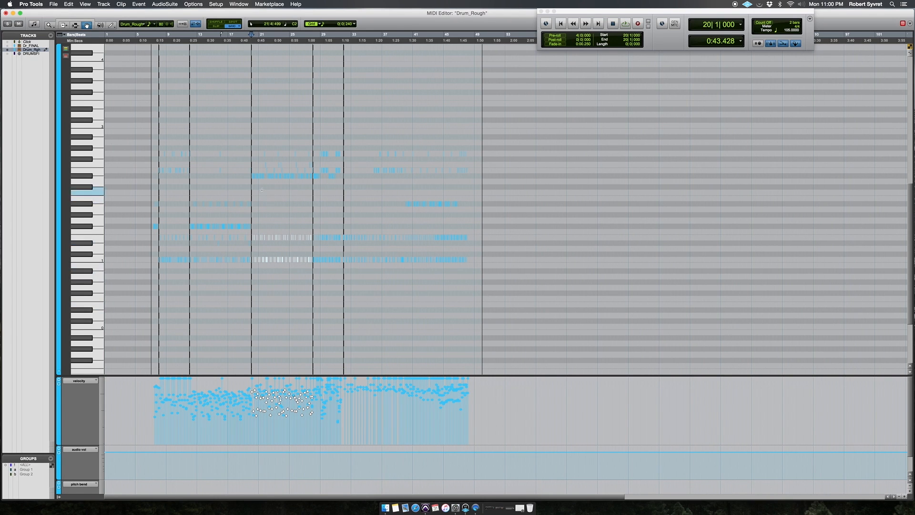
pyautogui.click(243, 179)
pyautogui.moveTo(315, 179); pyautogui.dragTo(320, 183)
pyautogui.click(313, 193)
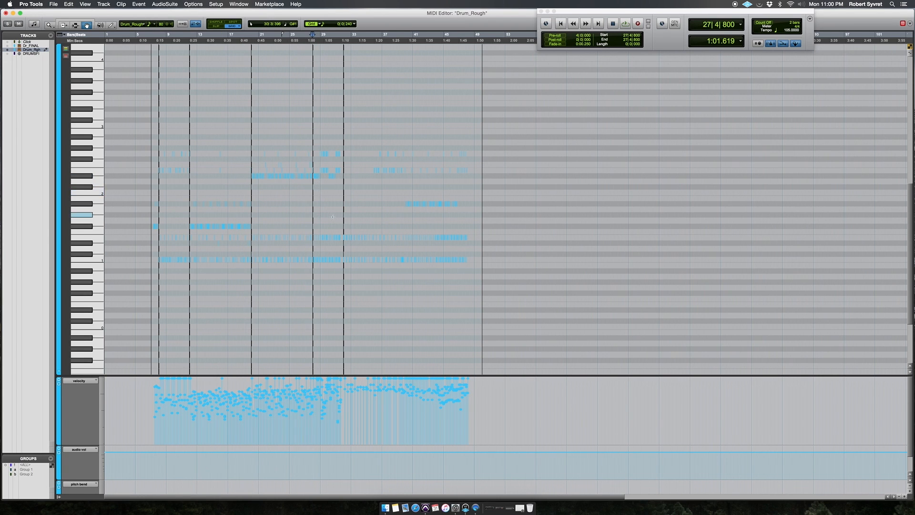
# Return to the Edit window by closing the MIDI Editor and save the session
pyautogui.press('super+w')
pyautogui.press('super+s')
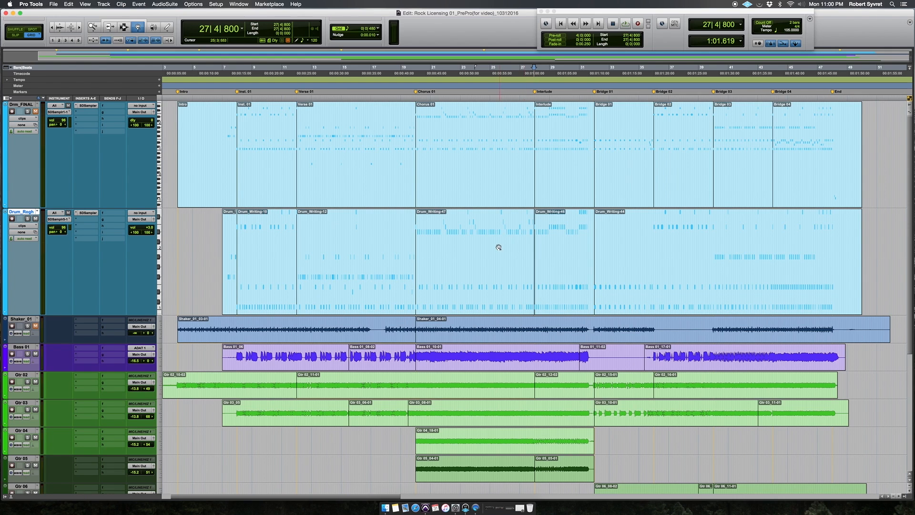